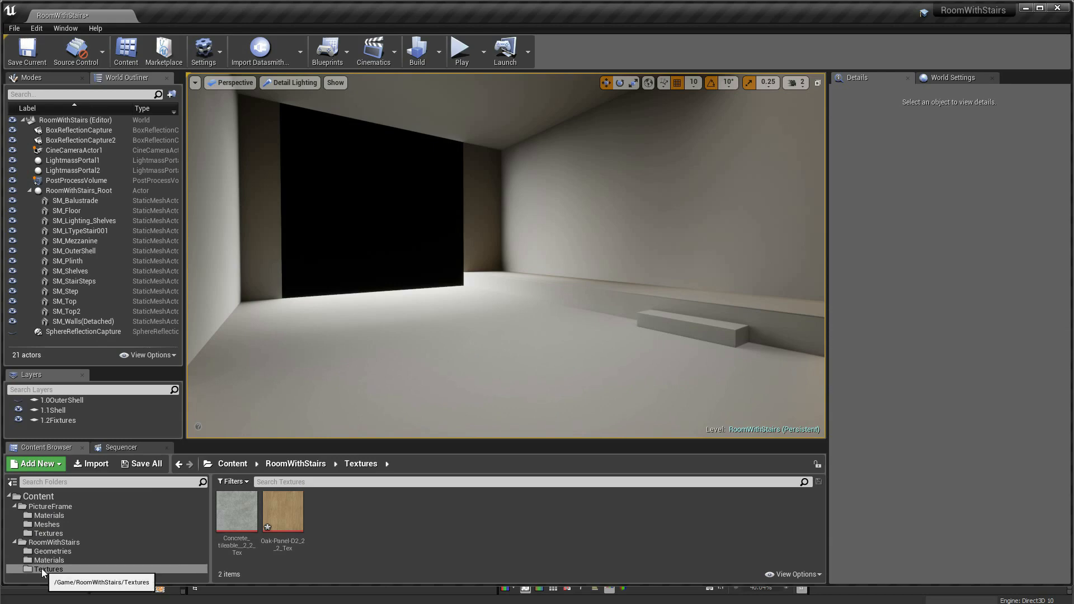
Open the Floor material from RoomWithStairs' Materials folder and reposition its texture sample and 0.5 constant nodes.
click(41, 568)
click(54, 560)
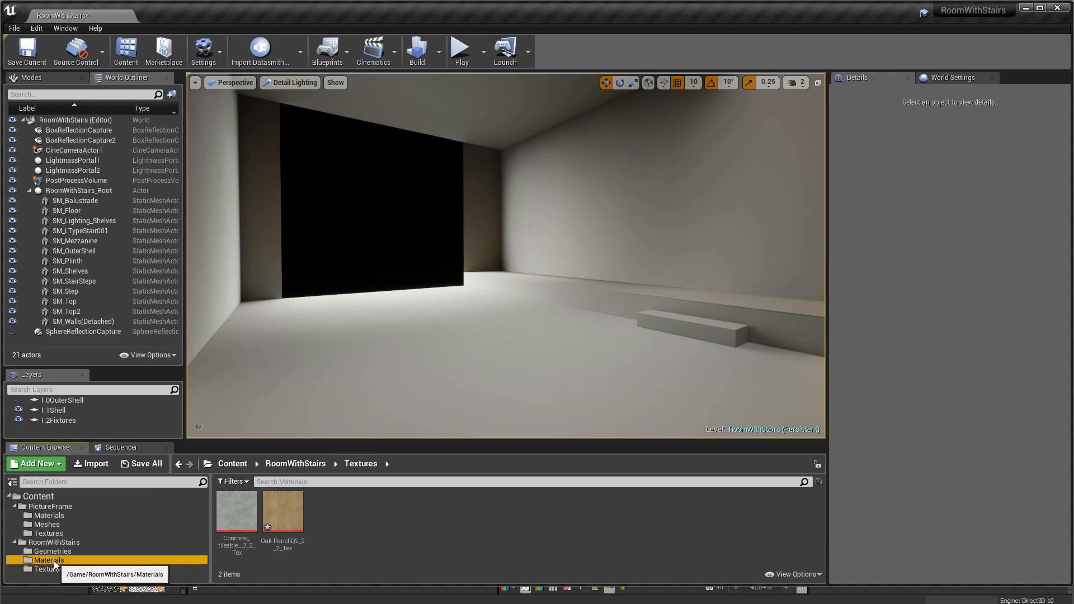
double_click(245, 524)
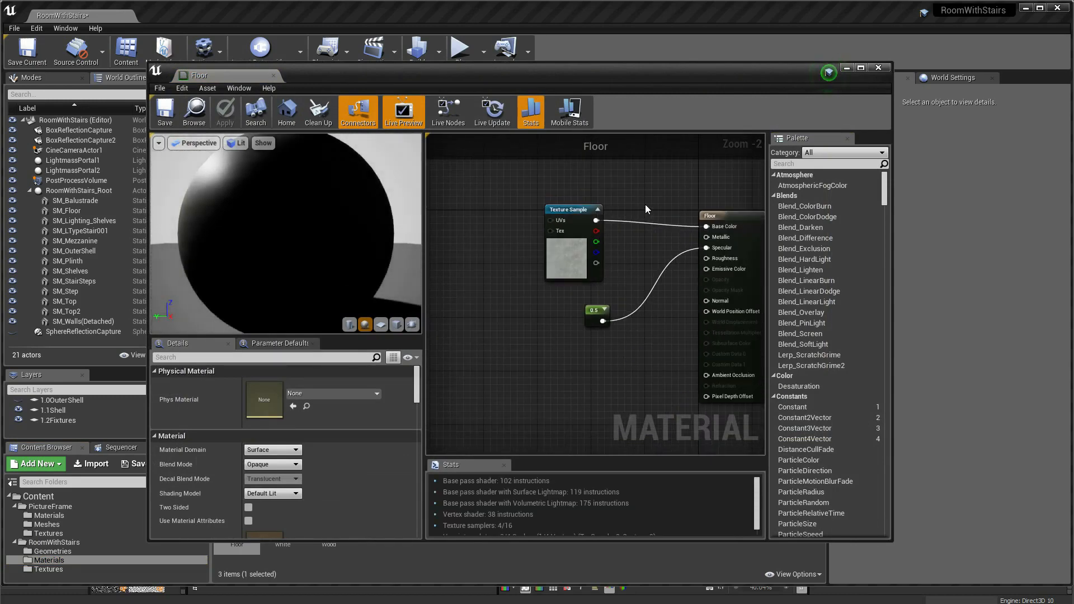
drag(600, 315, 586, 321)
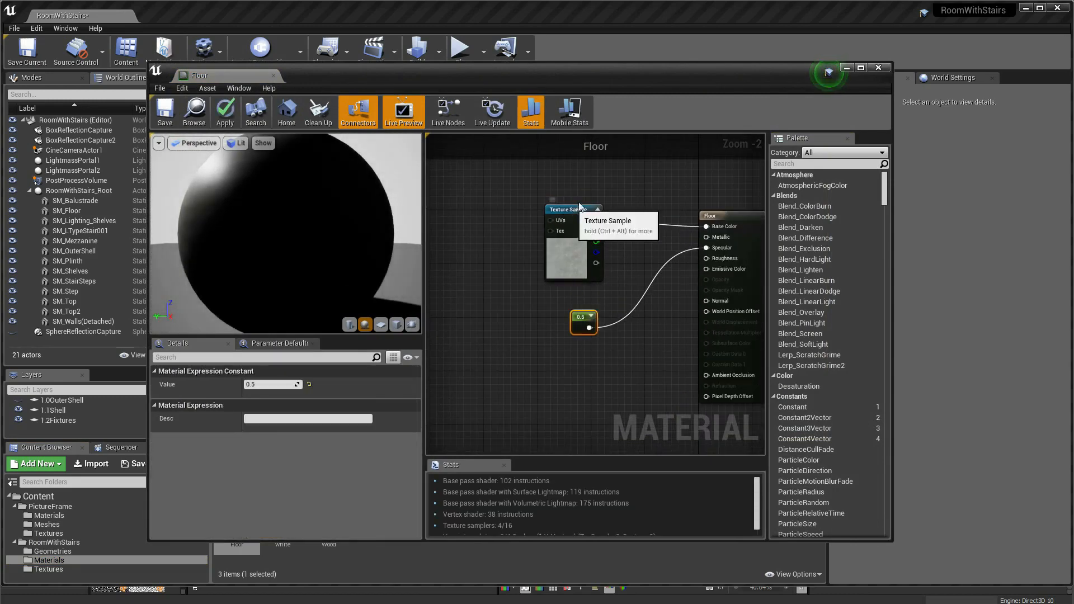
drag(575, 251, 582, 244)
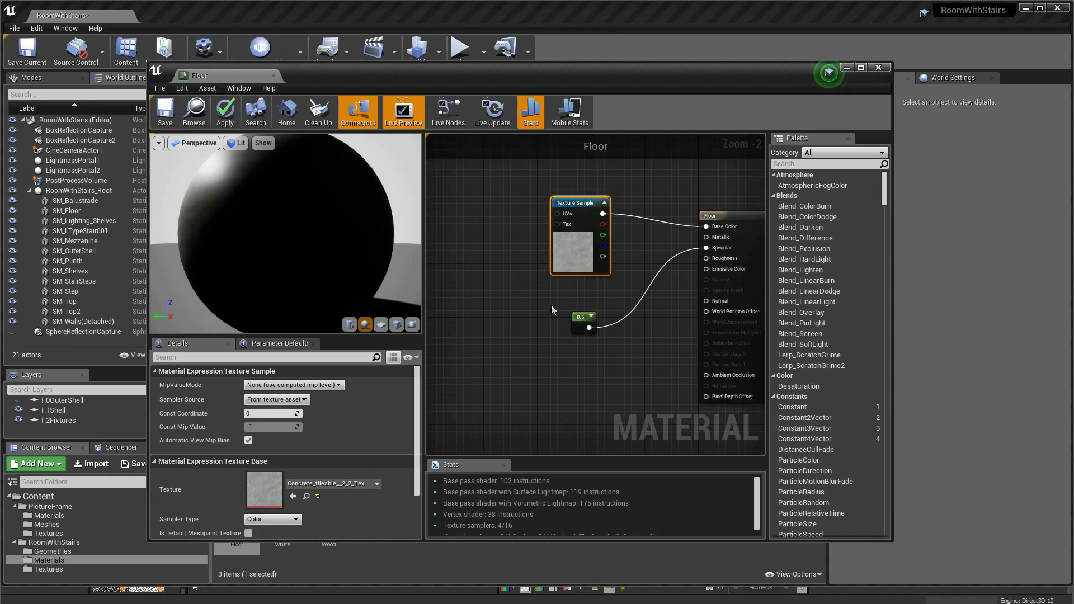
Move the Floor material editor aside so the room's floor and the node graph can be viewed together.
drag(437, 73, 699, 84)
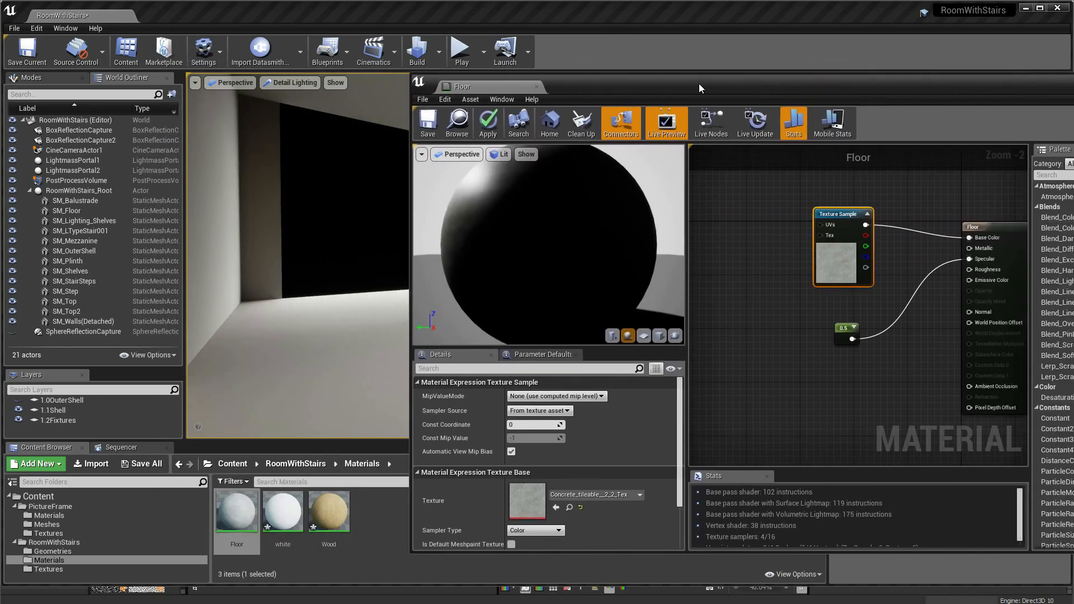
click(843, 329)
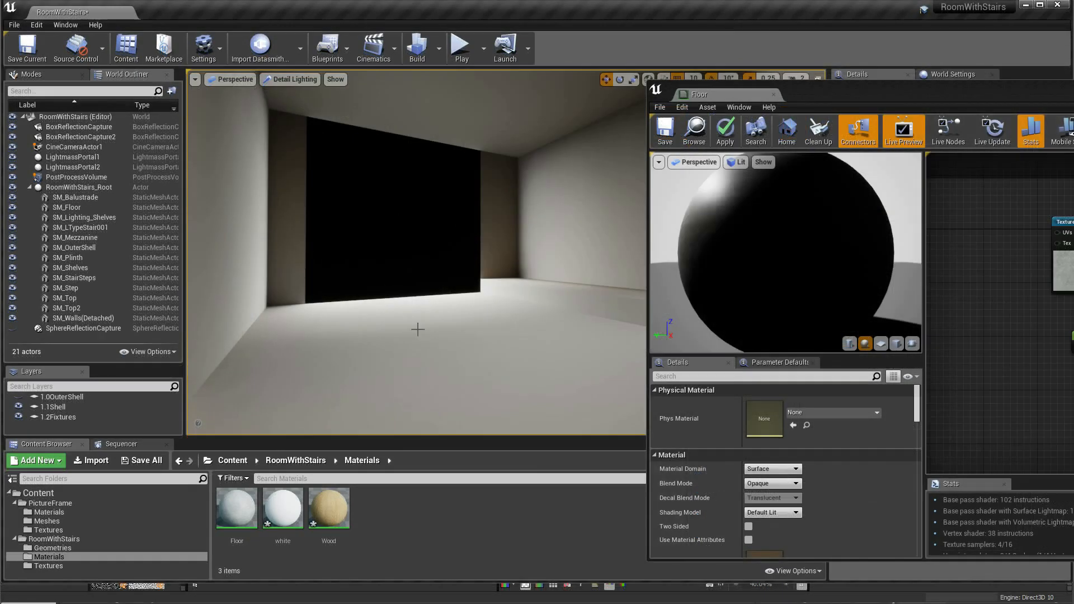
drag(418, 329, 417, 316)
drag(420, 272, 420, 272)
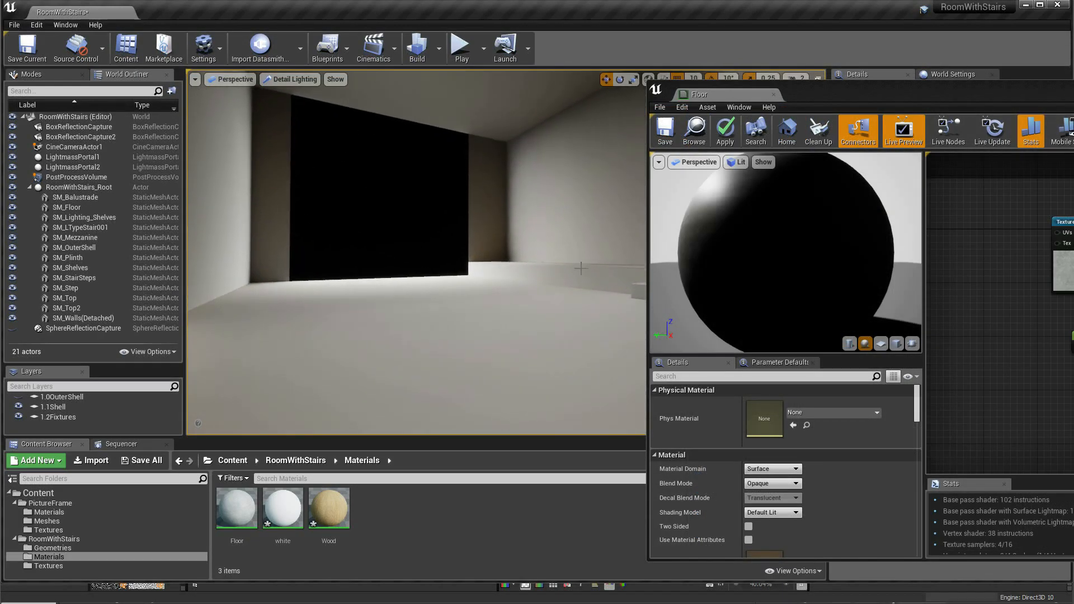
drag(931, 89, 775, 75)
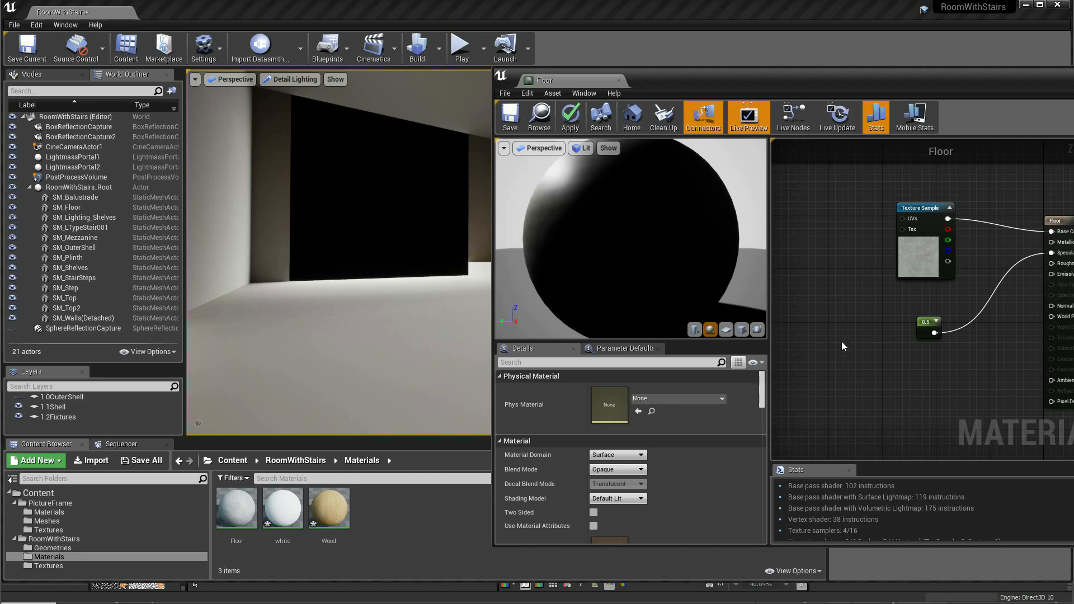
Add a constant of 0 to the Floor material's Roughness input, place it below the 0.5 constant, then save and close the material.
click(847, 367)
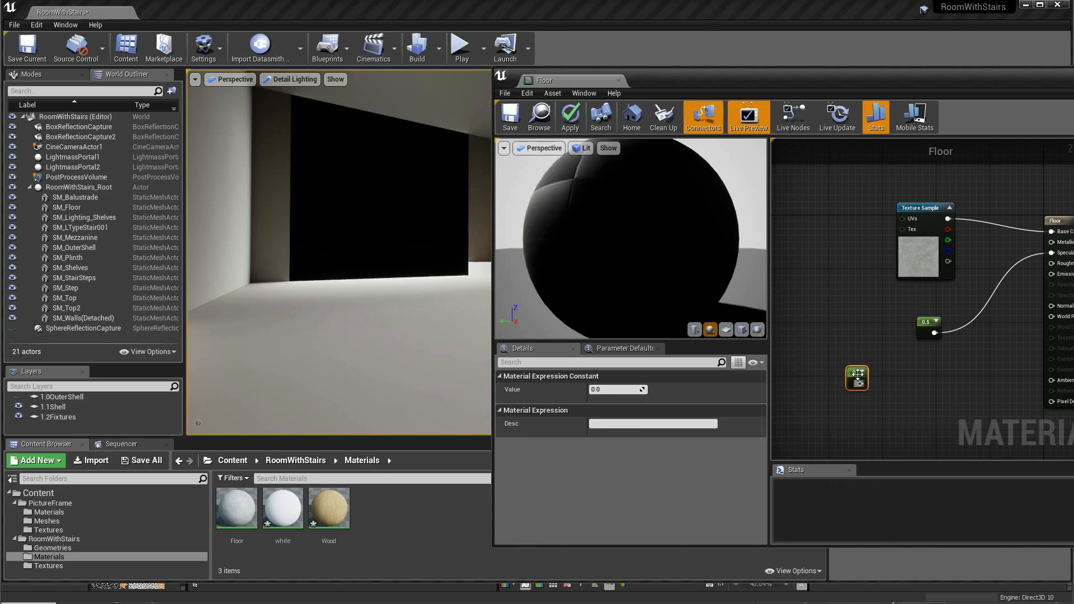
drag(860, 383, 1052, 264)
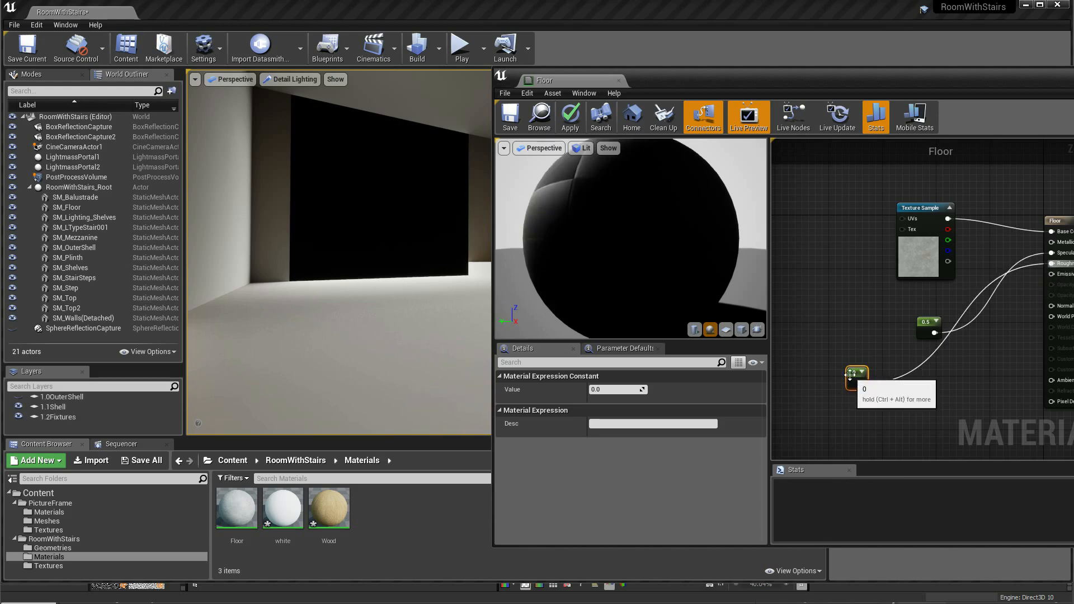
drag(850, 374, 954, 378)
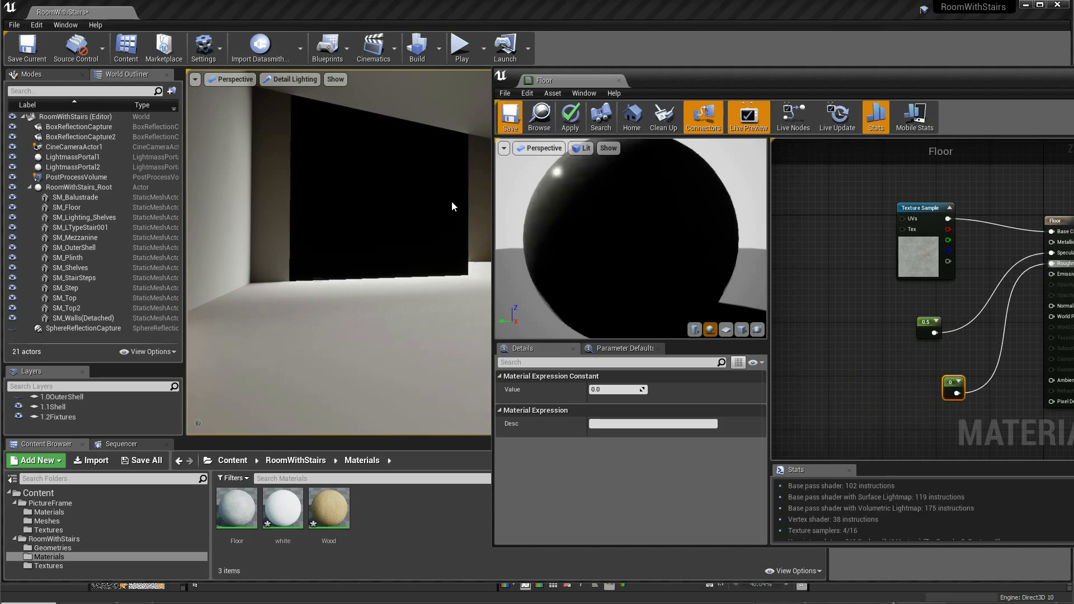
key(ctrl+s)
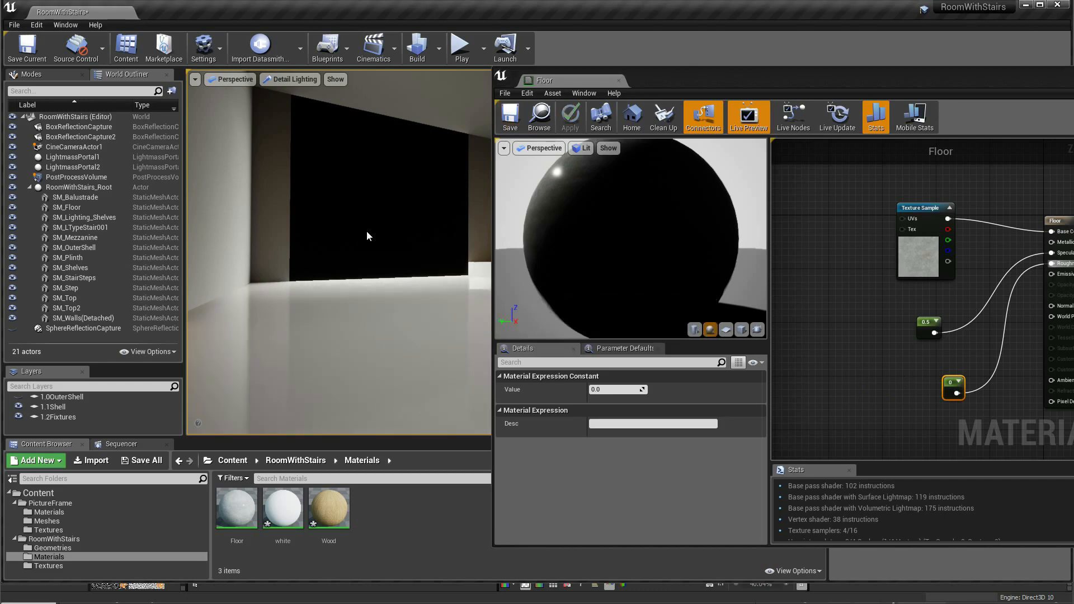
right_drag(367, 230, 425, 232)
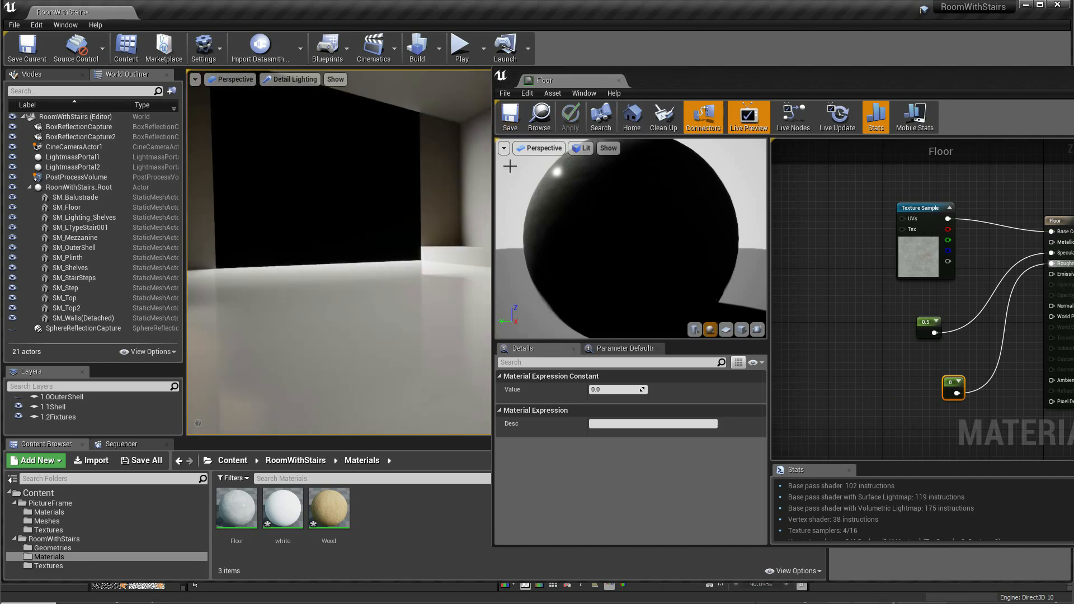
click(619, 81)
Select the post process volume and compare the floor with Screen Space Reflection intensity at 0 and at 100.
middle_drag(453, 214, 451, 191)
click(68, 177)
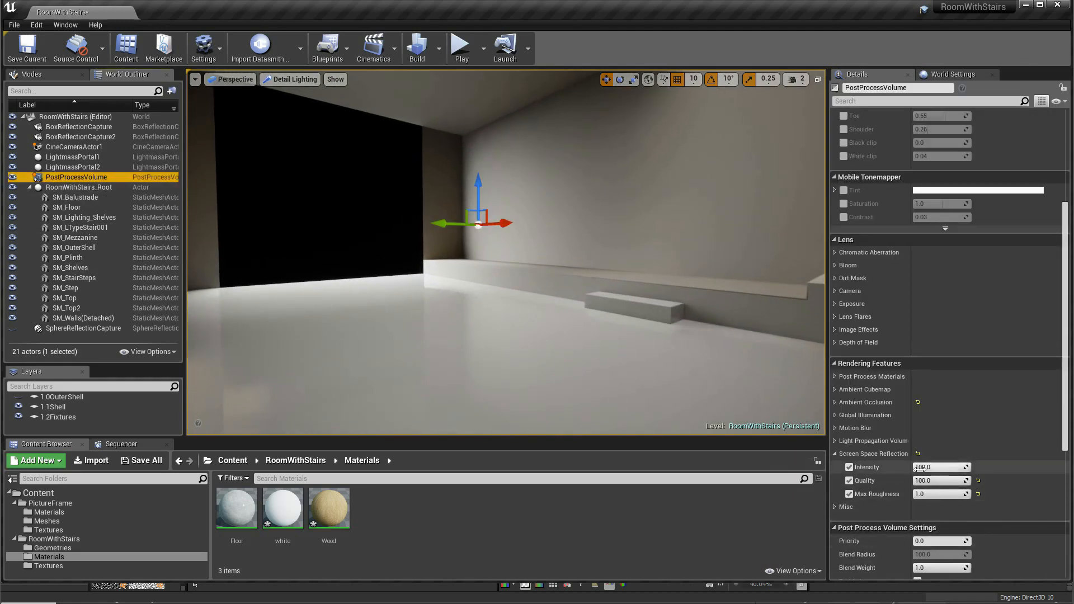
drag(941, 468, 872, 467)
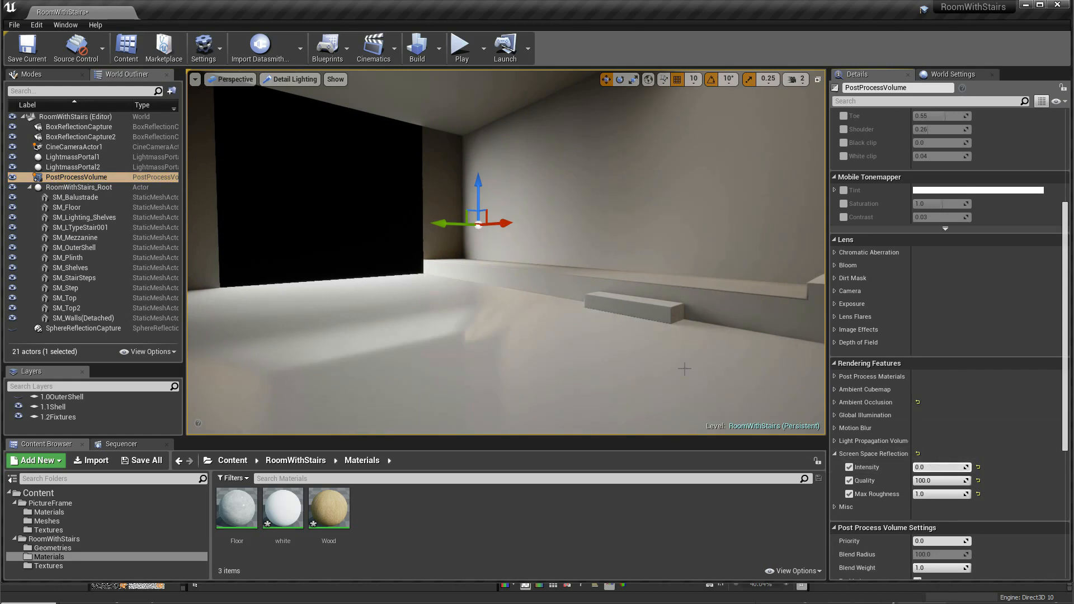
right_drag(683, 367, 604, 419)
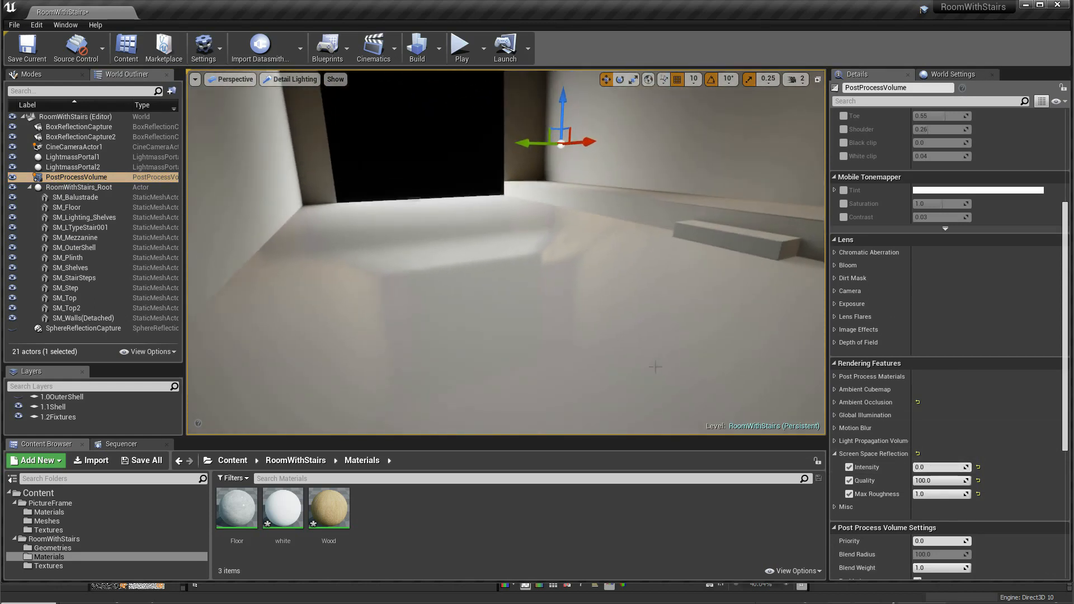
drag(924, 467, 984, 468)
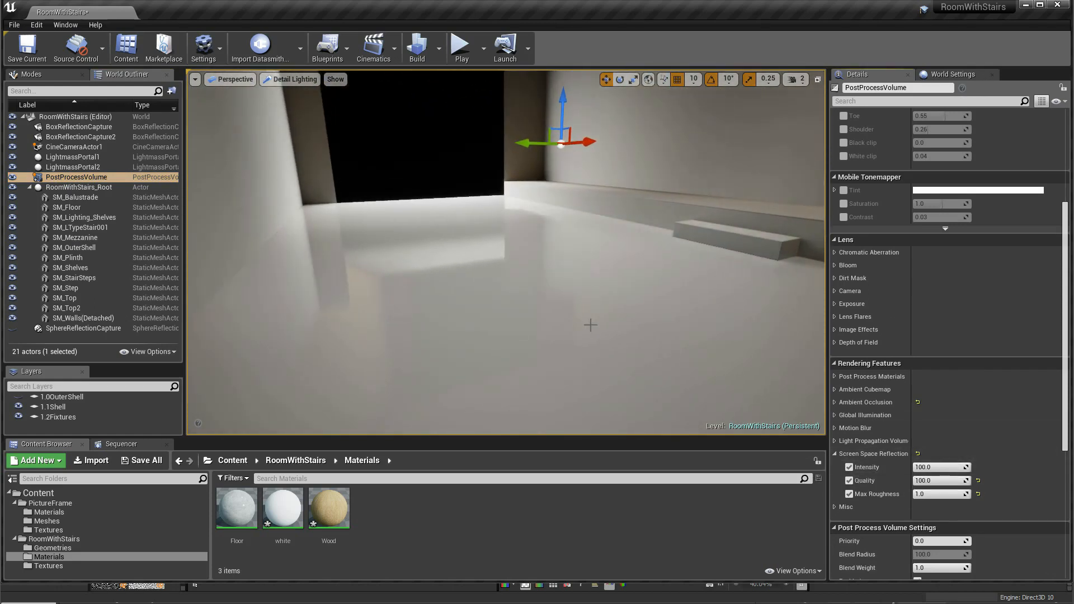
right_drag(591, 326, 598, 335)
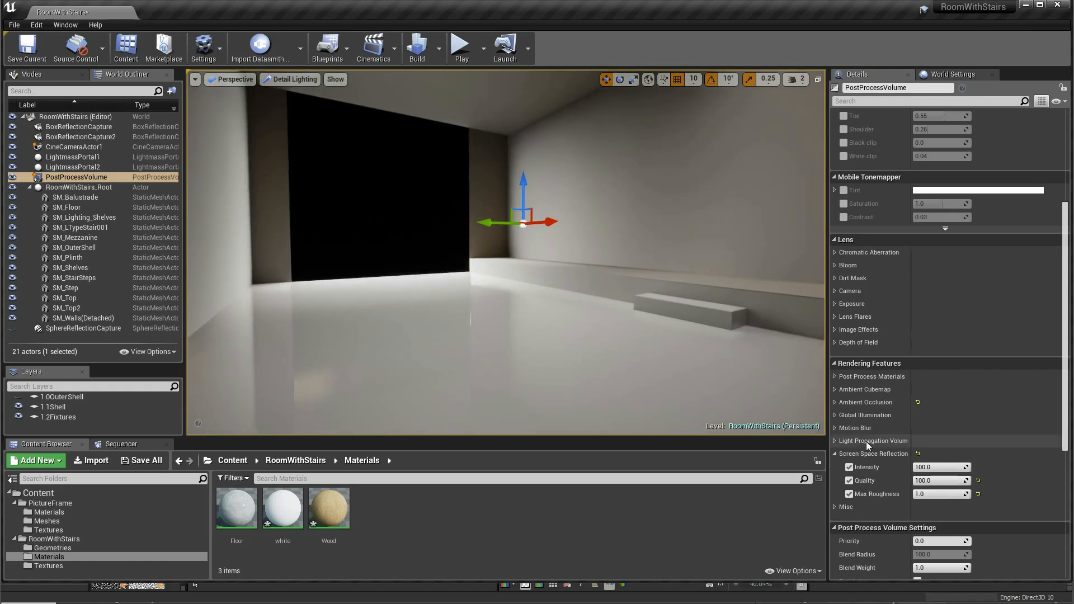
Set the post process volume's Screen Space Reflection intensity to 50.
click(932, 466)
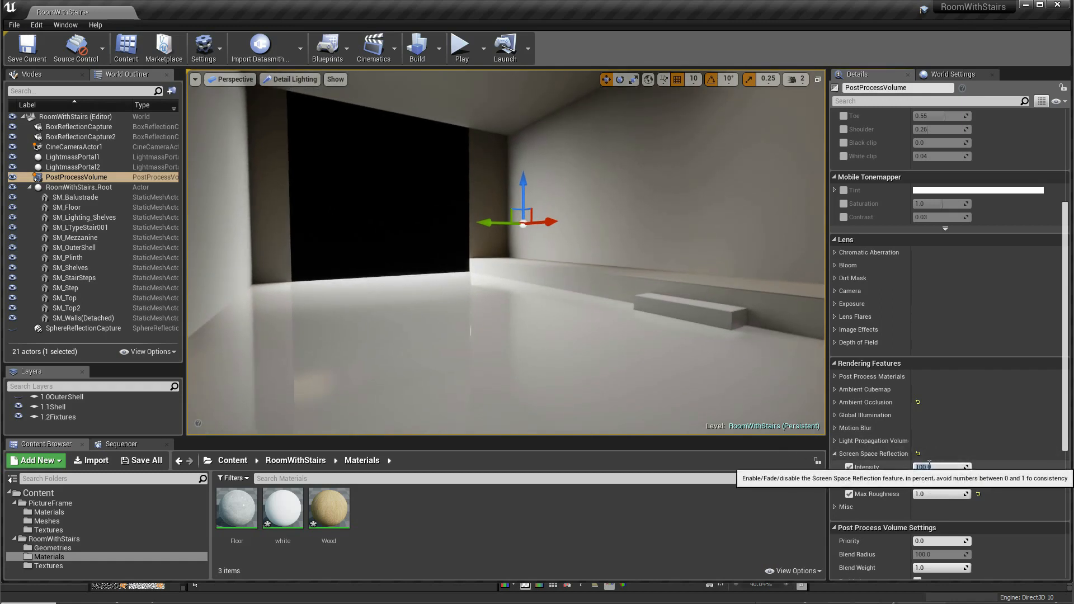
text(50)
key(Return)
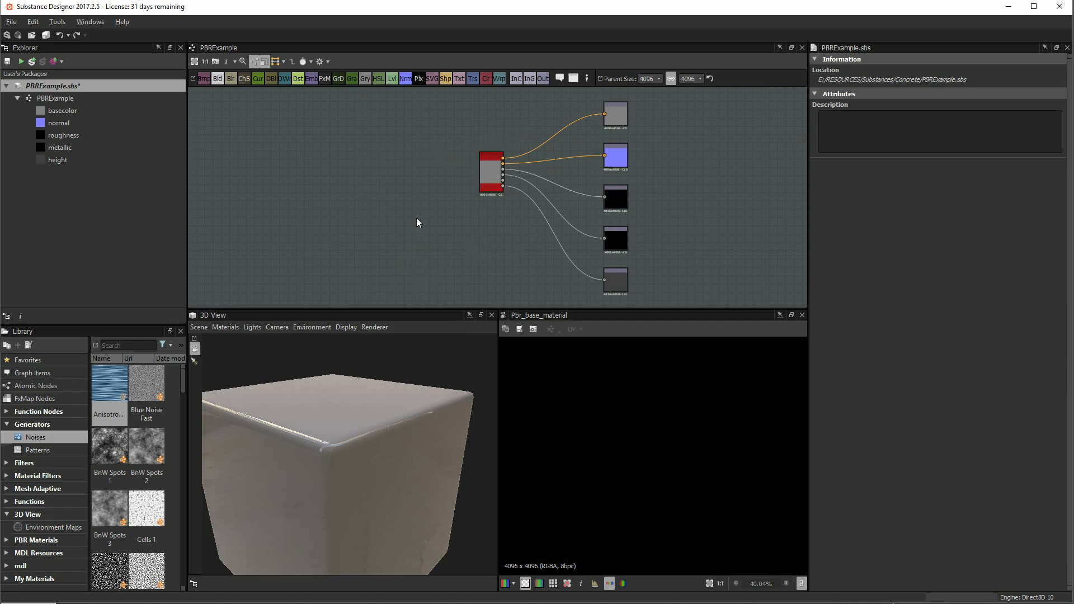
In Substance Designer, try three library environment maps on the 3D view's cube, finishing with the second bonifacio map.
drag(364, 407, 275, 449)
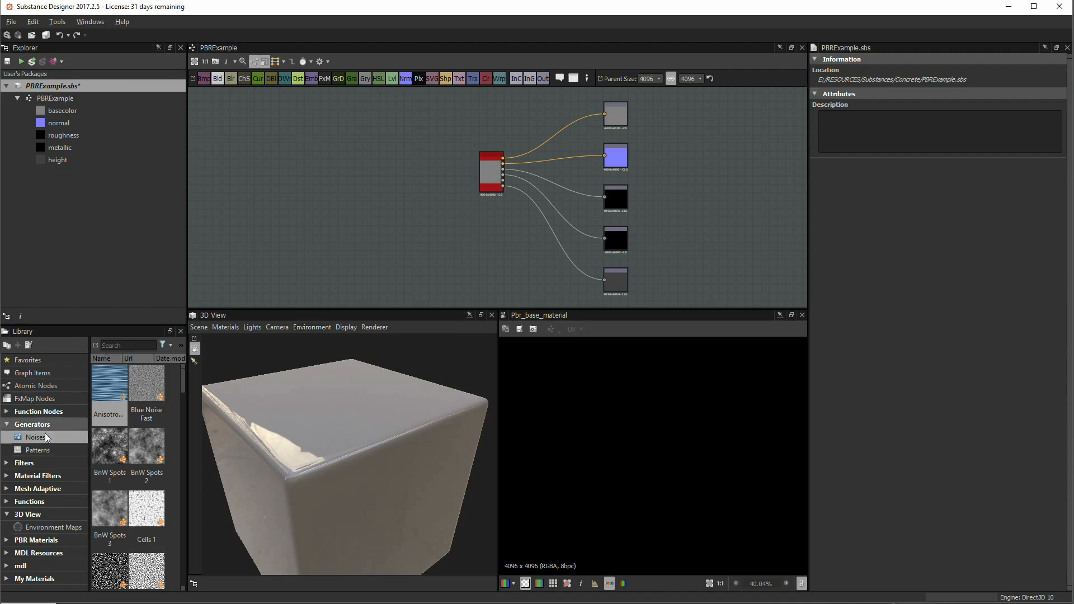
click(48, 528)
drag(110, 562, 267, 367)
drag(146, 562, 328, 450)
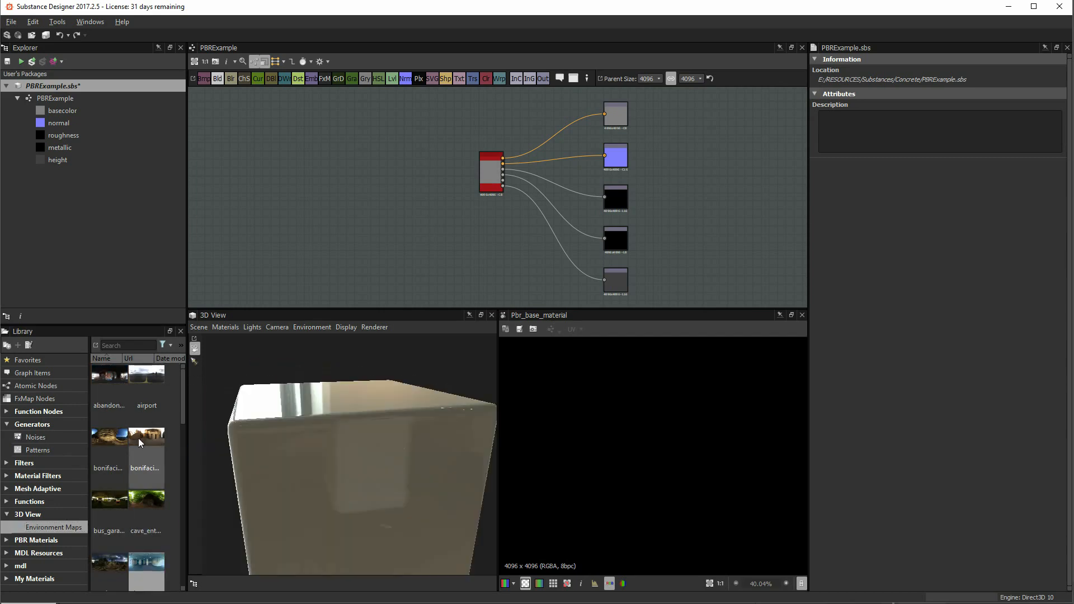
drag(139, 443, 478, 419)
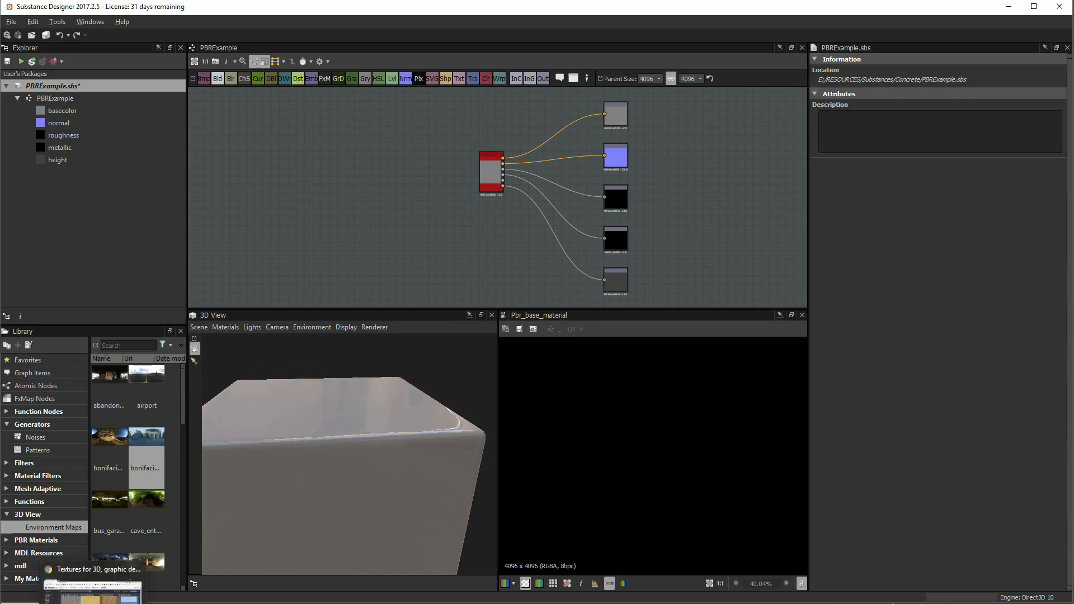
Switch to Photoshop, enlarge the ConcreteStucco0192_3_XL.jpg window and check the image's pixel dimensions without changing them.
click(151, 548)
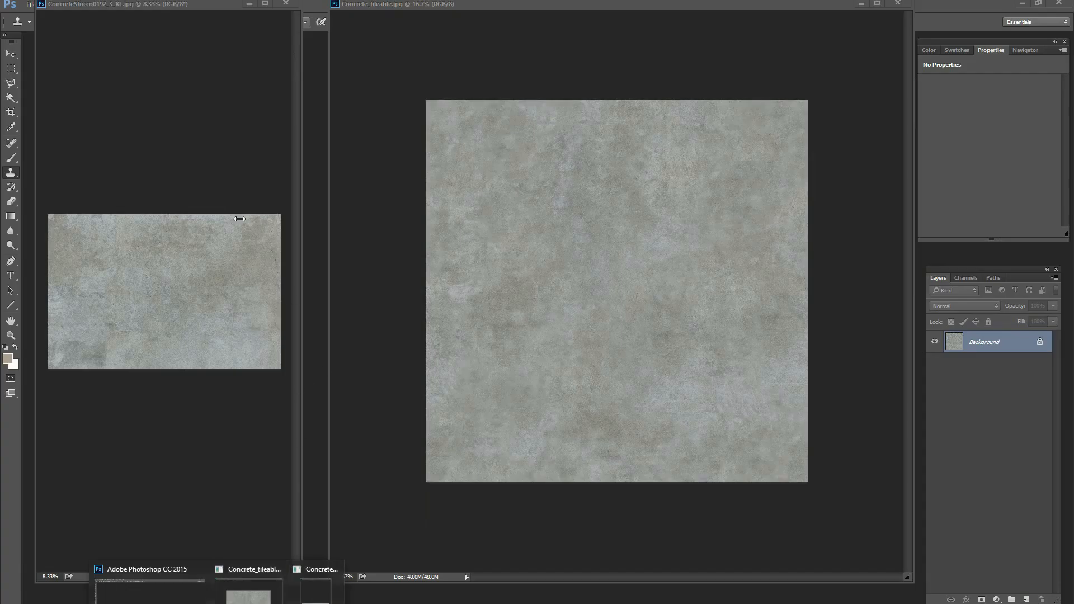
drag(302, 119, 744, 149)
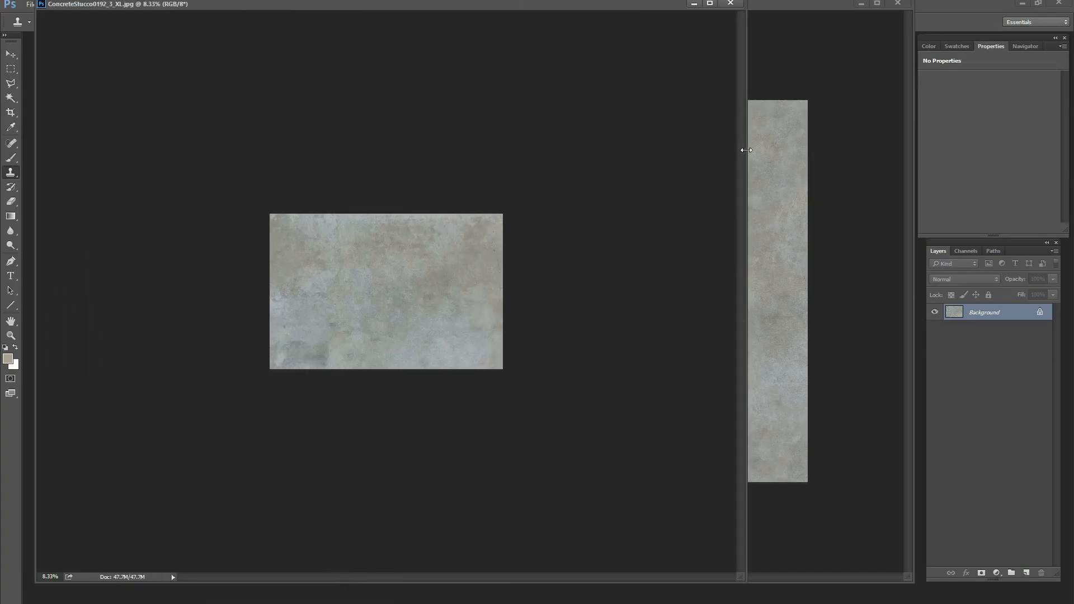
mouse_move(637, 7)
mouse_down()
mouse_move(636, 41)
mouse_move(604, 83)
mouse_move(597, 168)
mouse_move(588, 136)
mouse_move(607, 90)
mouse_up()
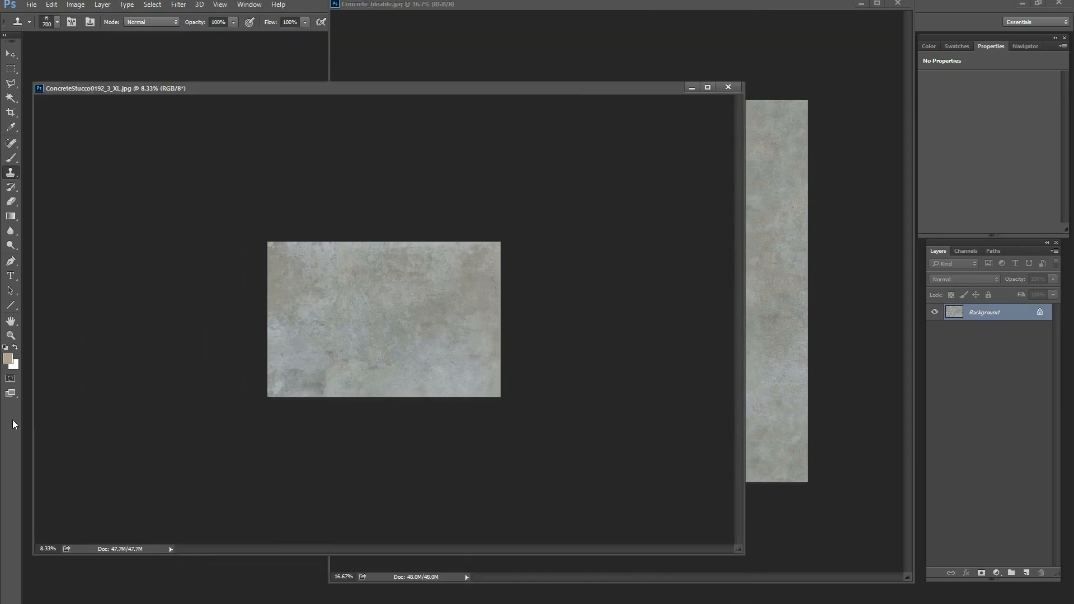
click(10, 335)
click(75, 4)
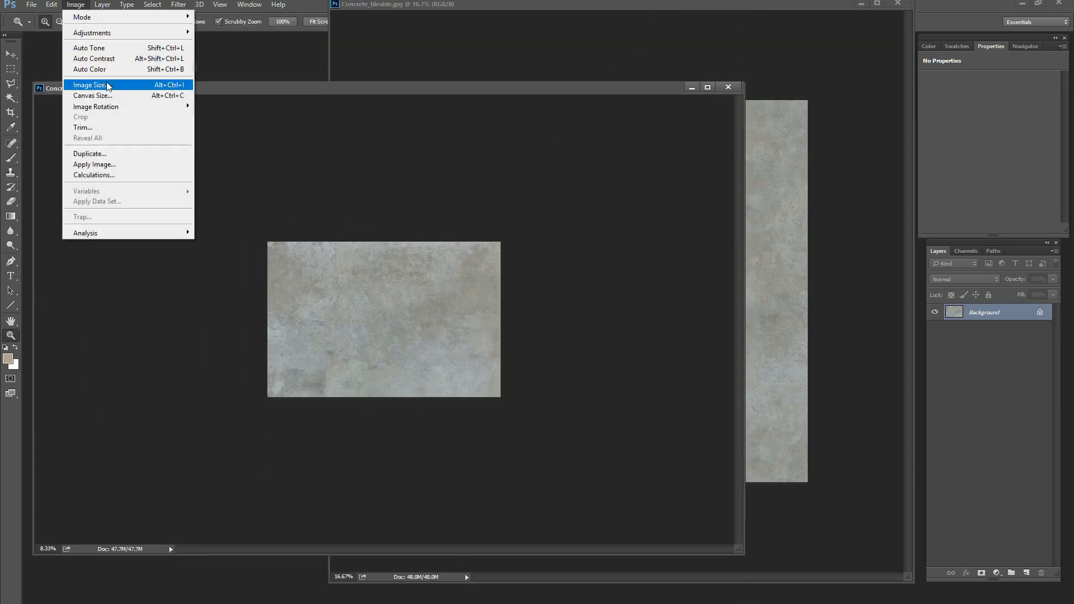
click(84, 85)
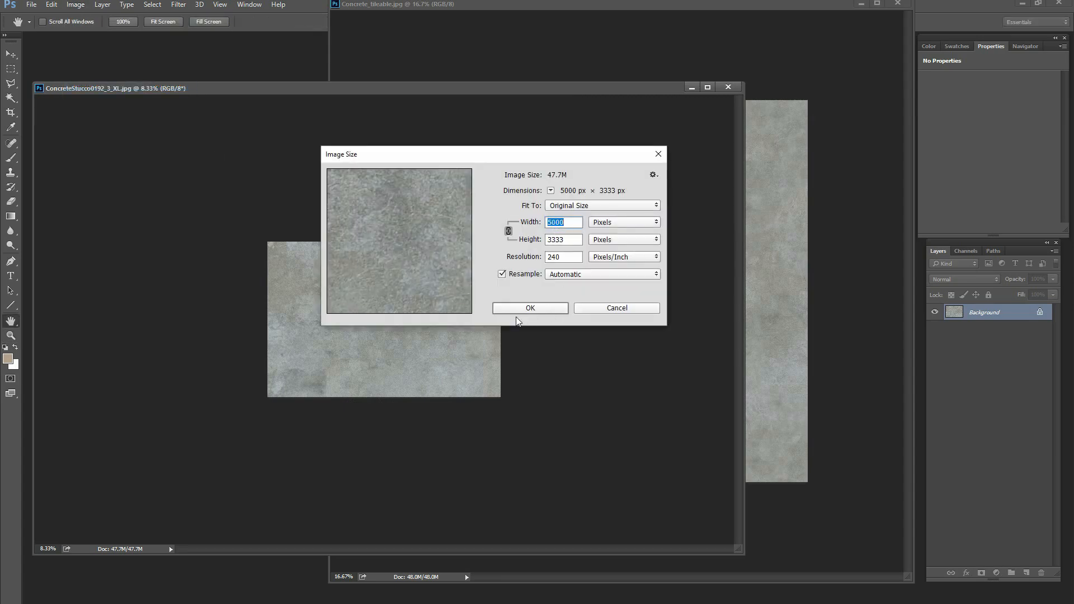
click(616, 309)
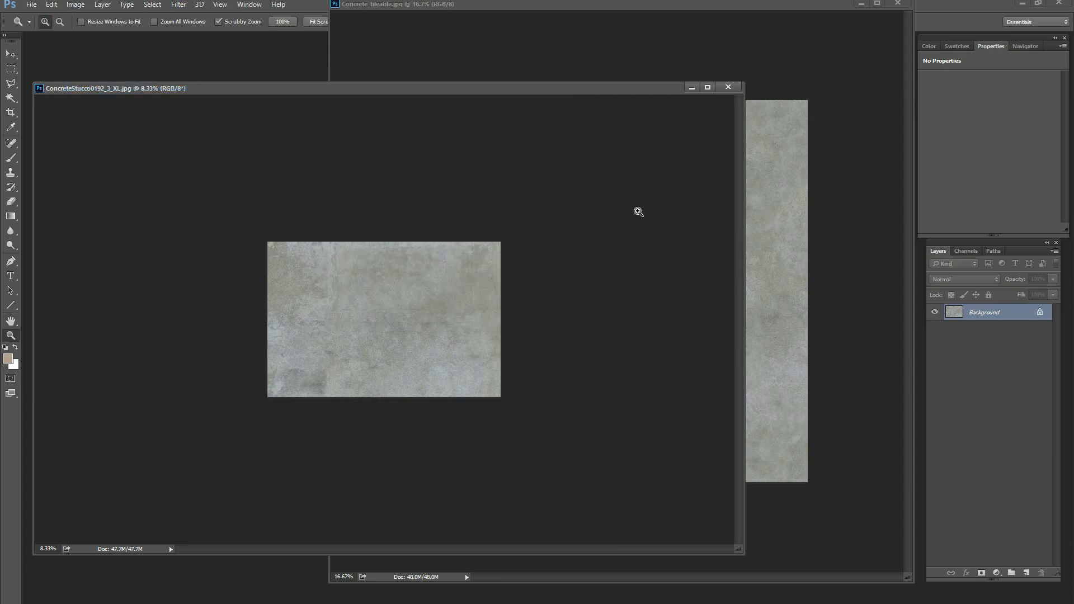
Resize the ConcreteStucco0192_3_XL.jpg and Concrete_tileable.jpg windows and arrange them side by side.
drag(744, 123, 390, 132)
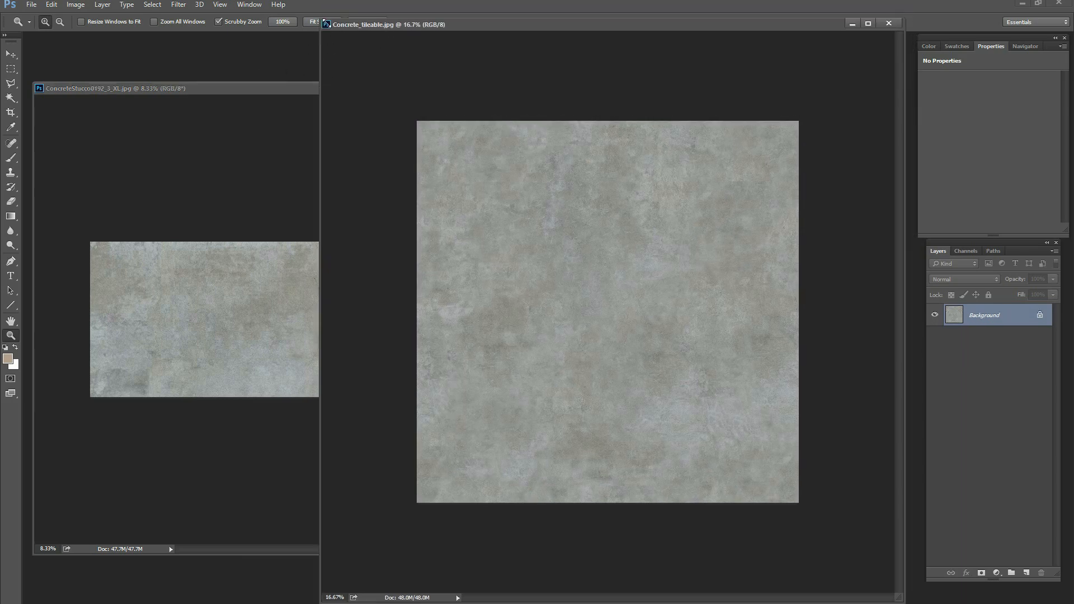
drag(318, 17, 473, 156)
drag(635, 162, 576, 99)
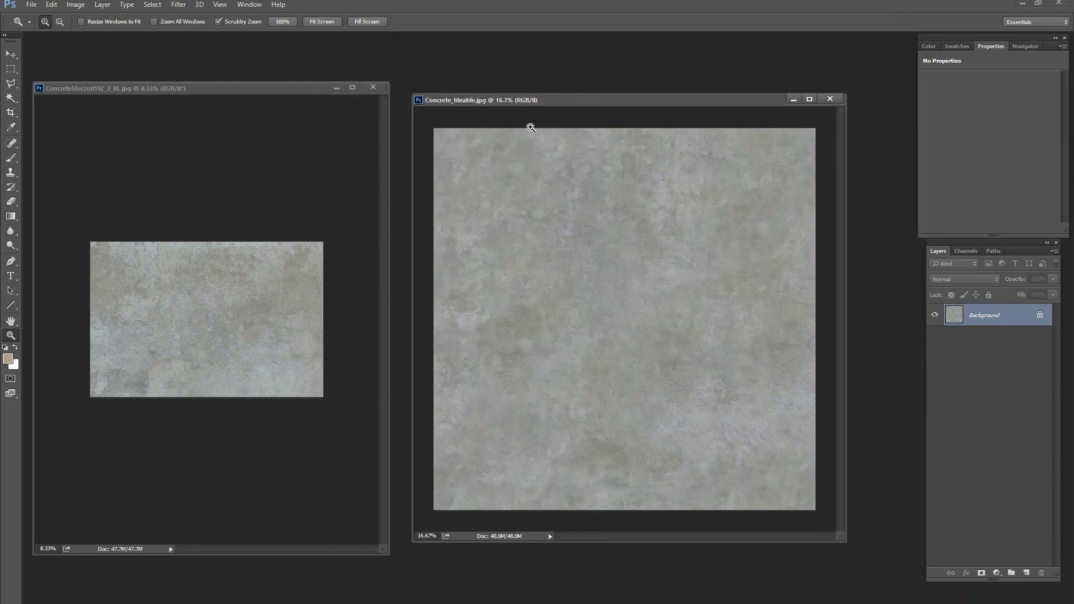
Preview an Offset of +2048 pixels right and down with Wrap Around on Concrete_tileable.jpg, and leave without applying it.
click(181, 5)
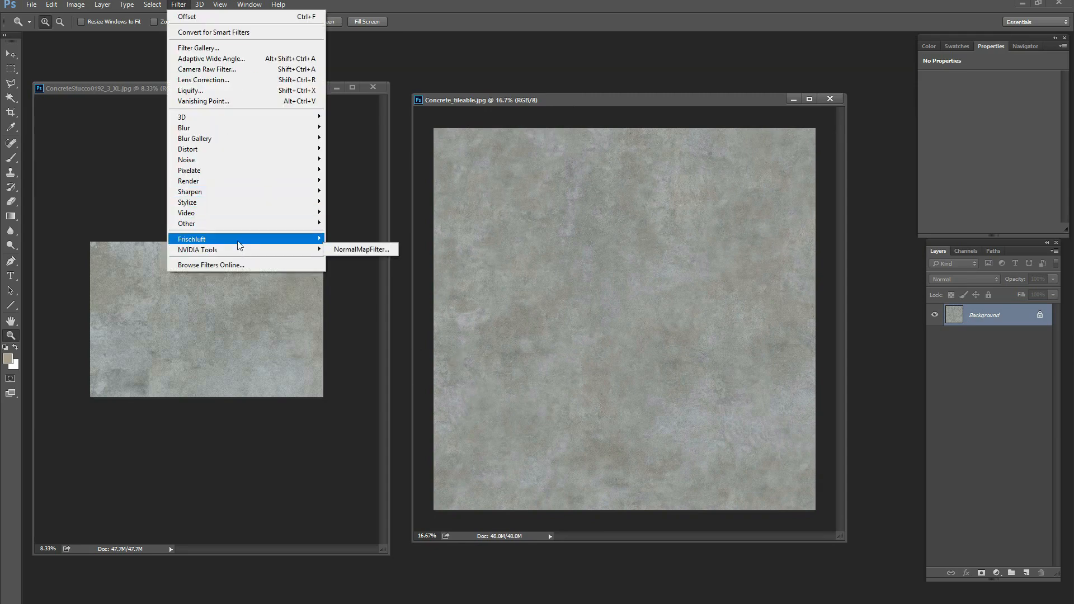
mouse_move(238, 225)
click(345, 276)
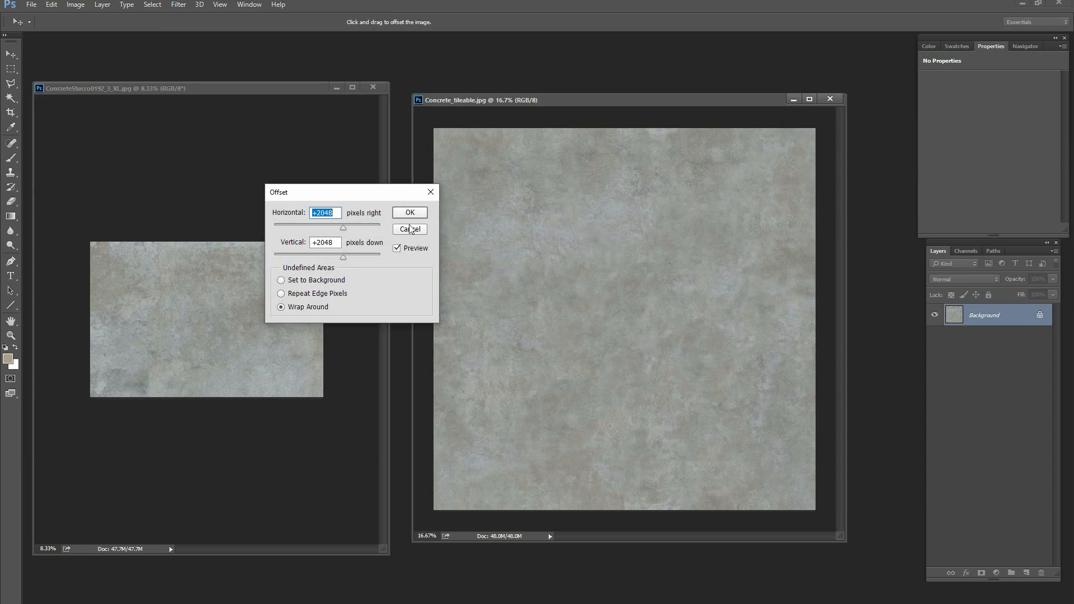
key(Return)
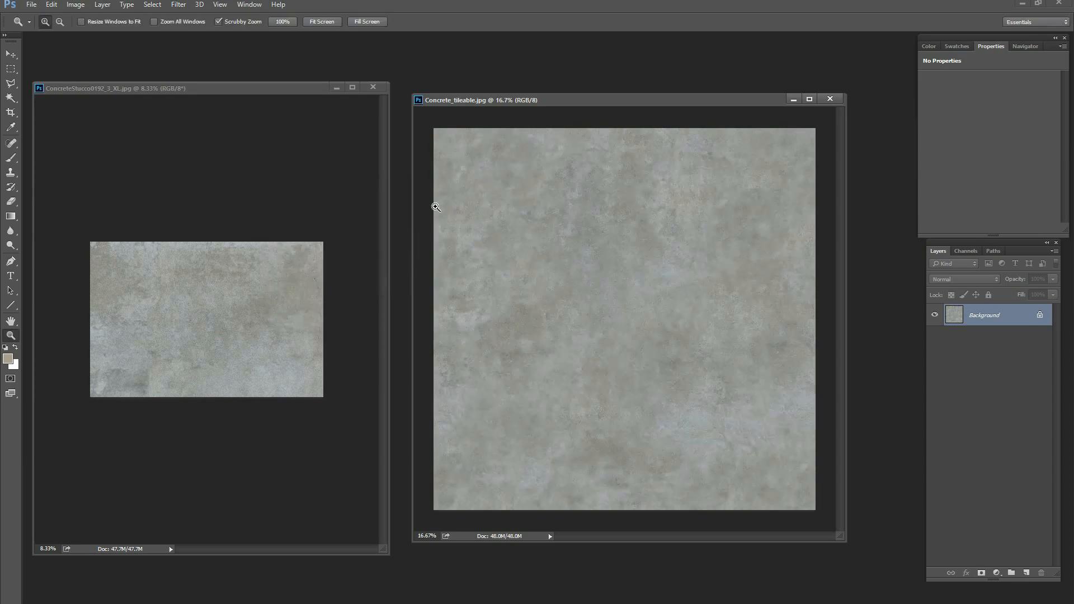
click(10, 55)
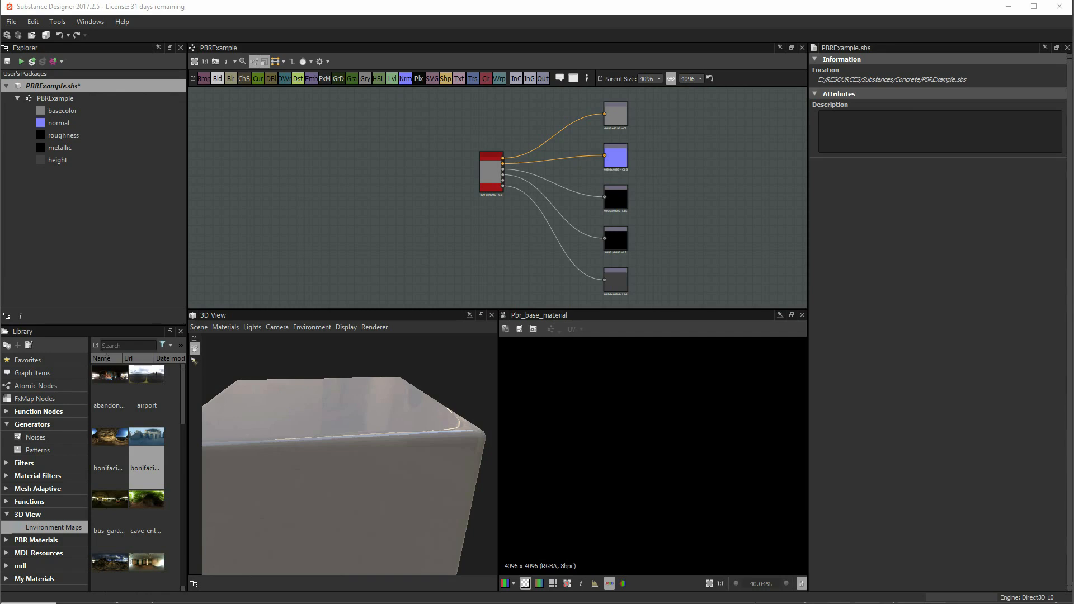
Bring the Concrete_tileable texture into the PBRExample graph as an imported resource and fit its 2D preview in view.
drag(482, 188, 63, 88)
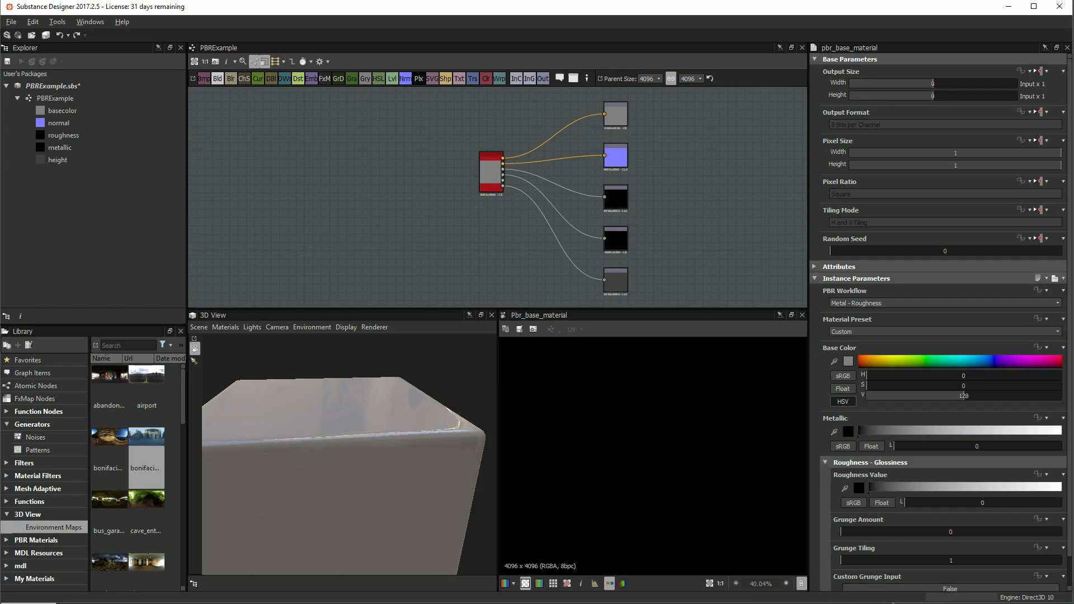
drag(370, 156, 368, 157)
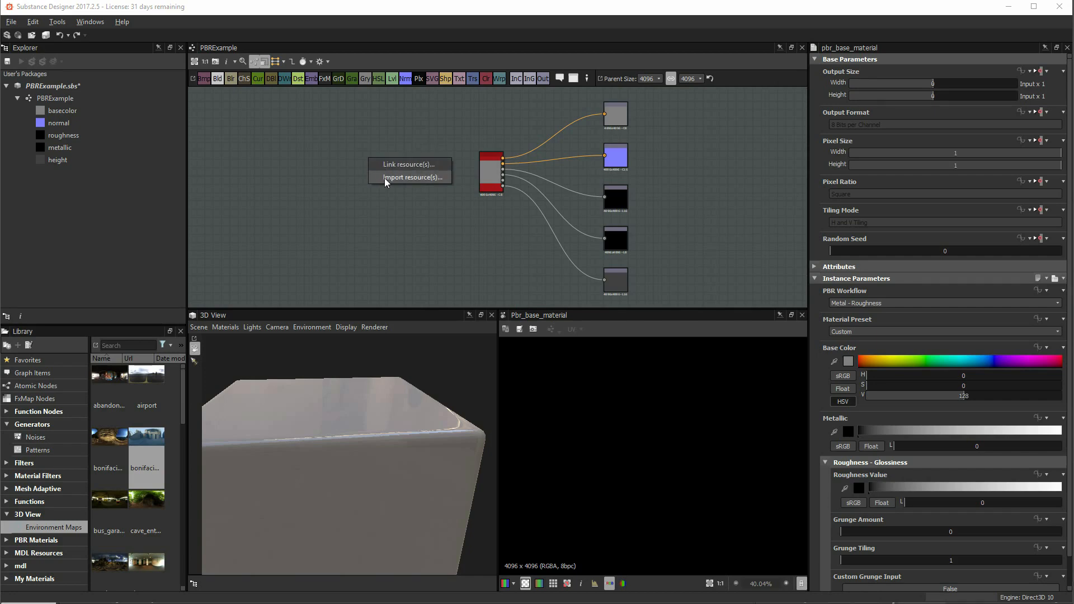
click(385, 177)
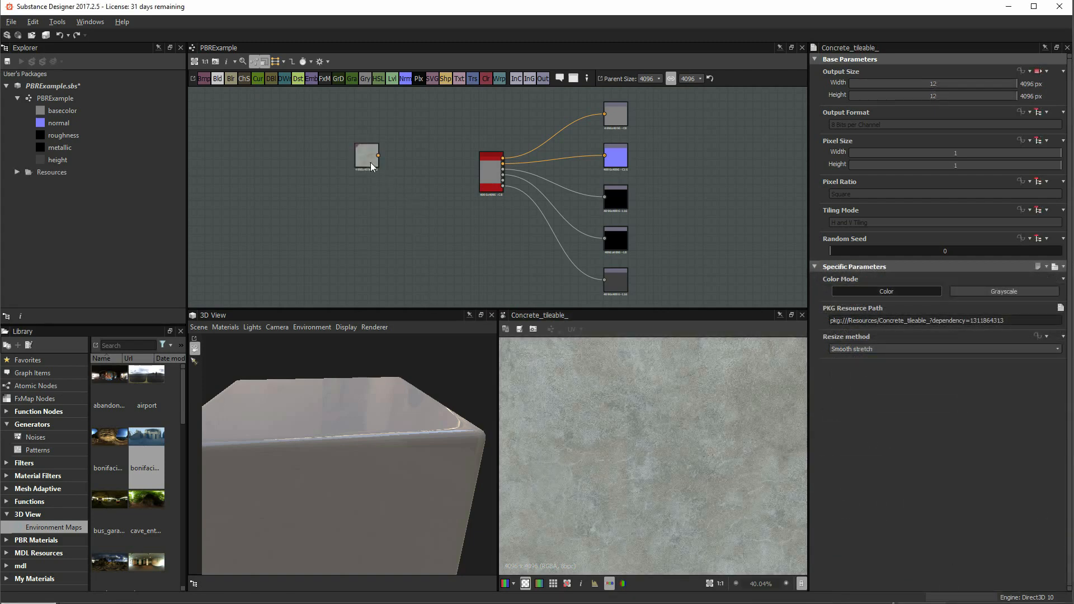
scroll(587, 456, down, 5)
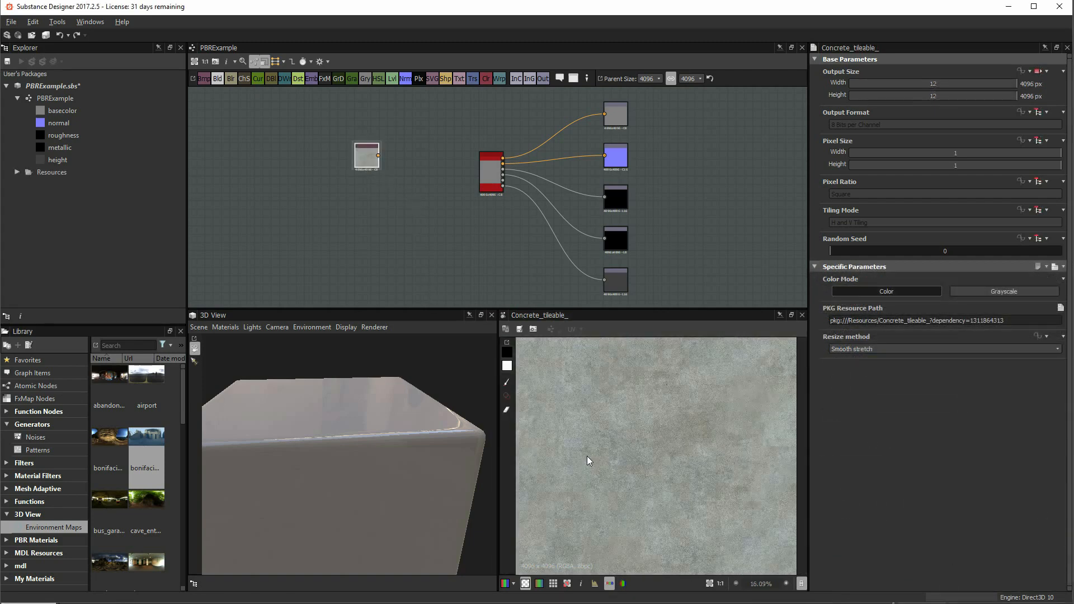
scroll(586, 455, down, 1)
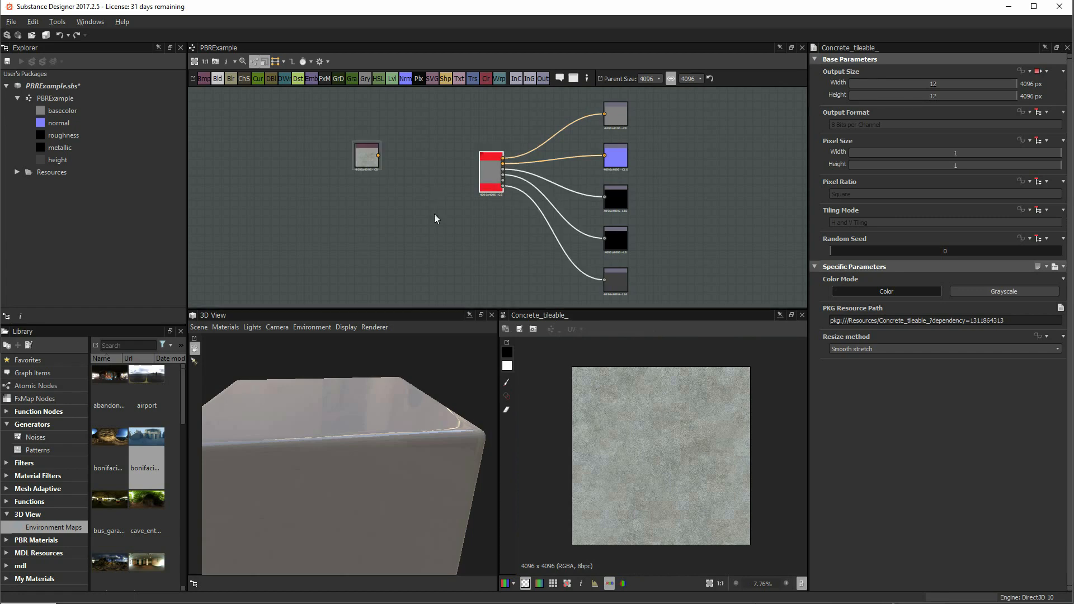
Enable the user-defined Base Color and Normal maps on the PBR base material node, leaving user-defined Roughness off.
click(490, 172)
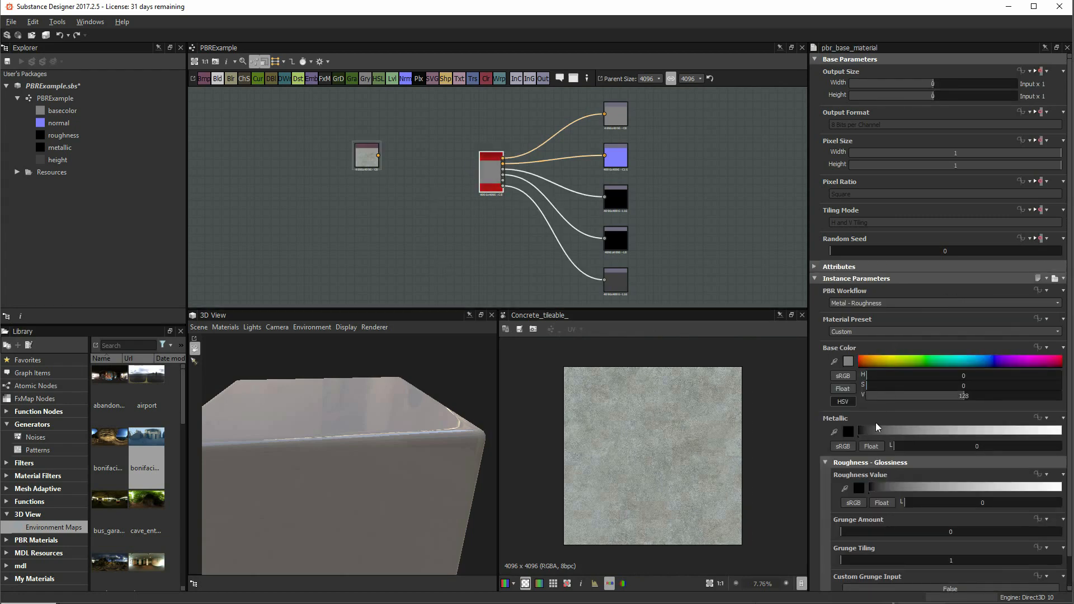
click(825, 462)
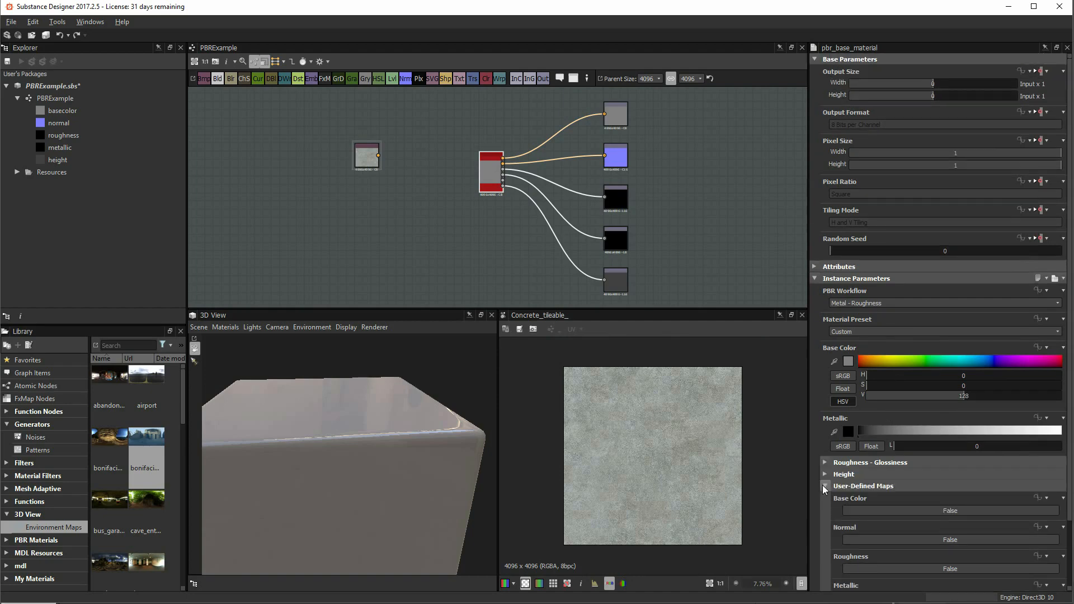
click(883, 510)
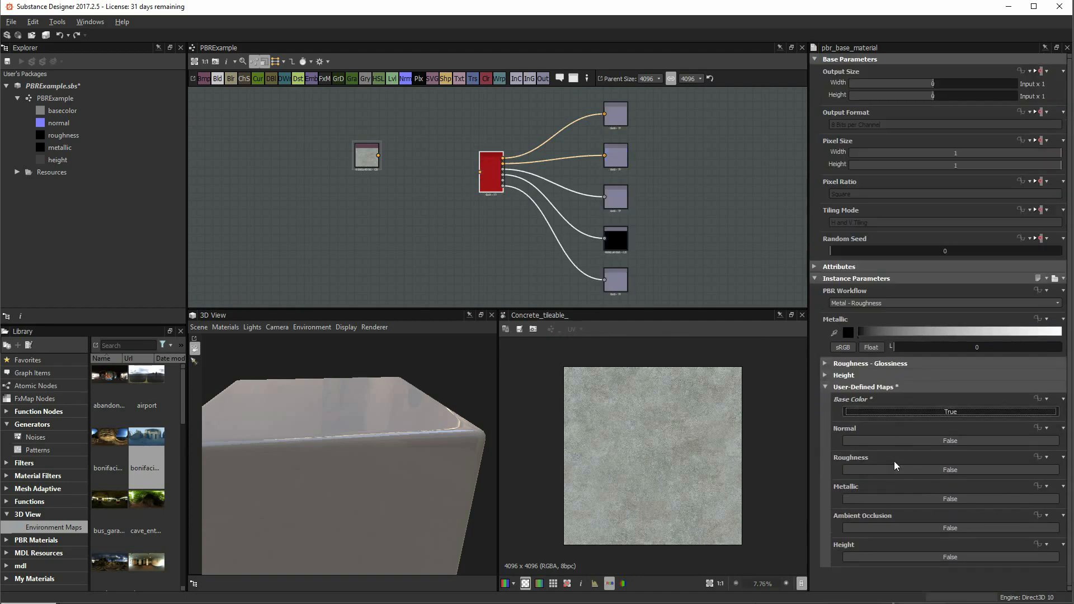
click(891, 441)
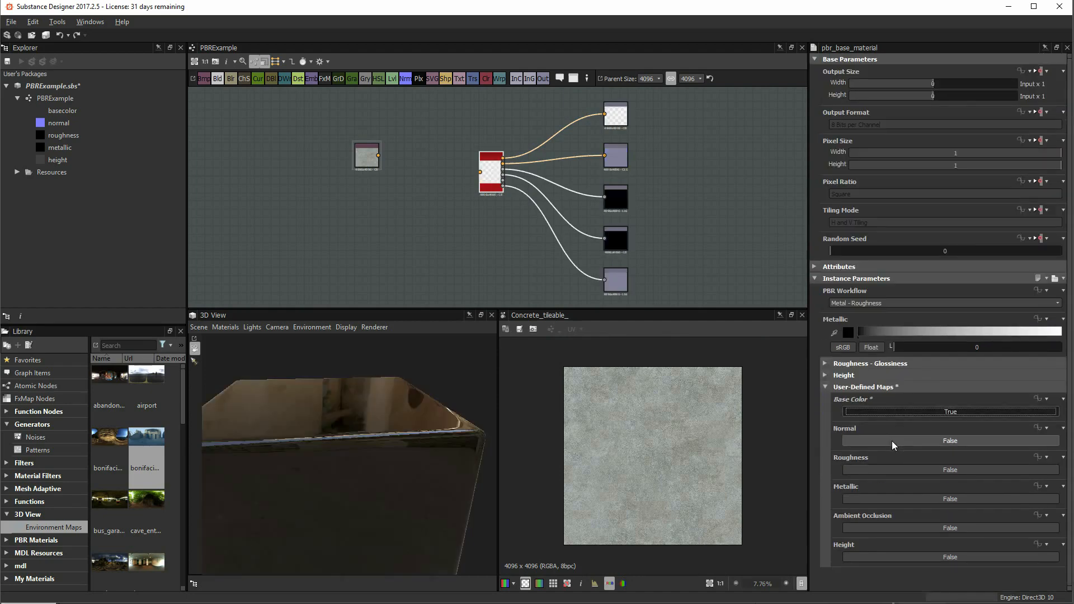
click(880, 469)
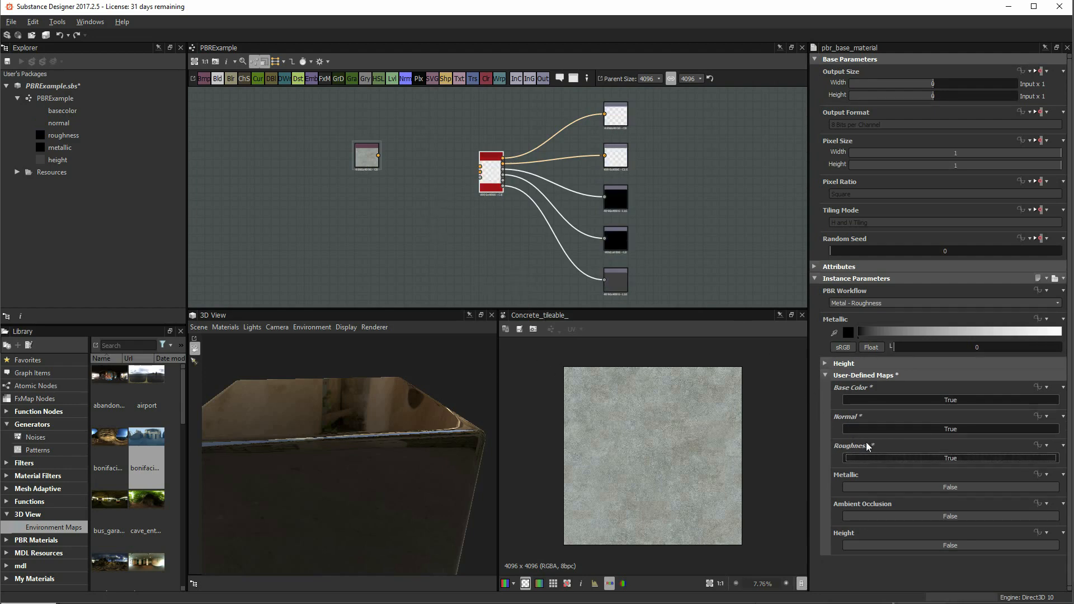
click(873, 457)
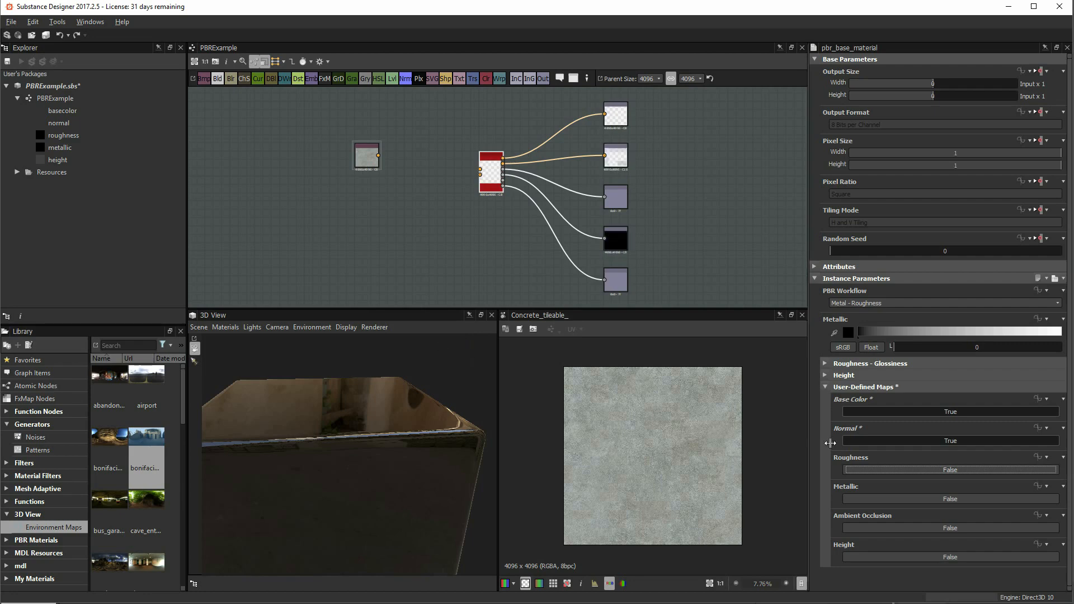
Set the base material's Grunge Amount to 0.48 and Roughness Value to 72, and inspect the reflections on the cube.
click(825, 363)
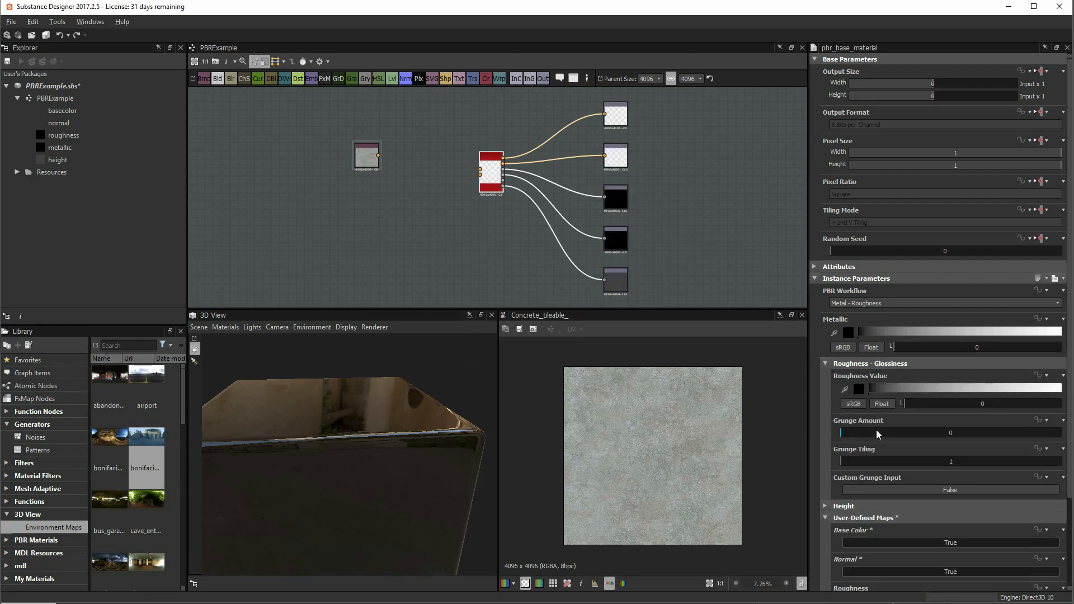
drag(875, 429, 946, 432)
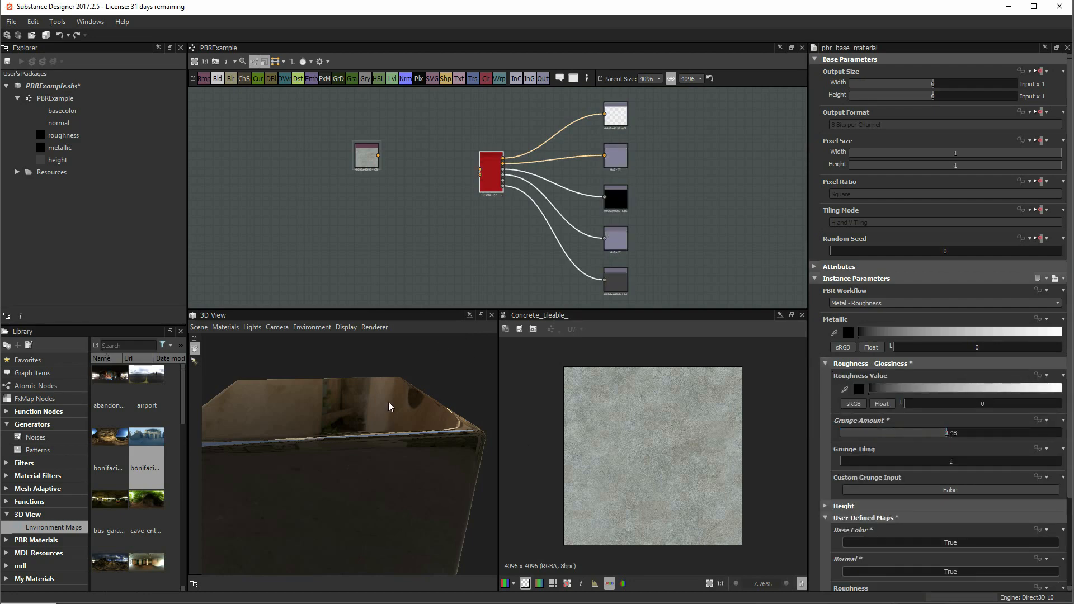
drag(388, 401, 384, 425)
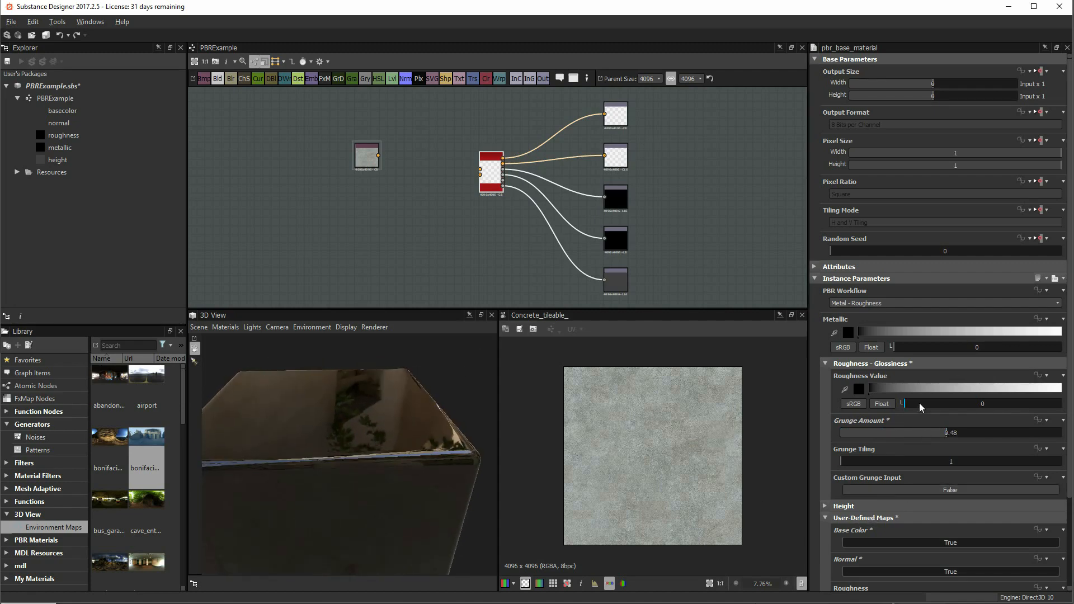
drag(922, 407, 949, 406)
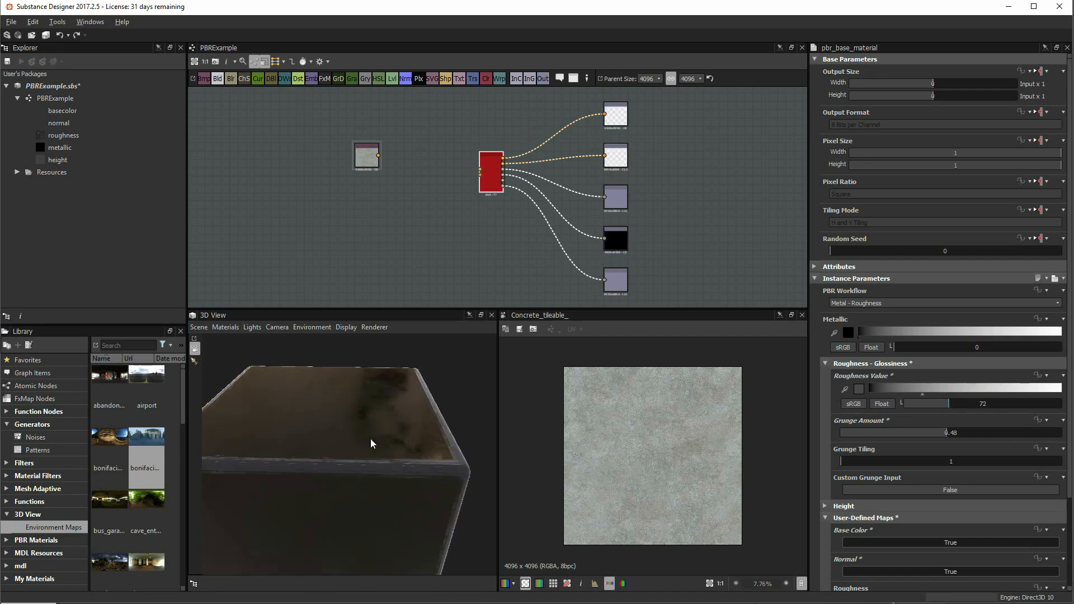
drag(335, 449, 336, 464)
ctrl+shift+right_drag(335, 465, 410, 442)
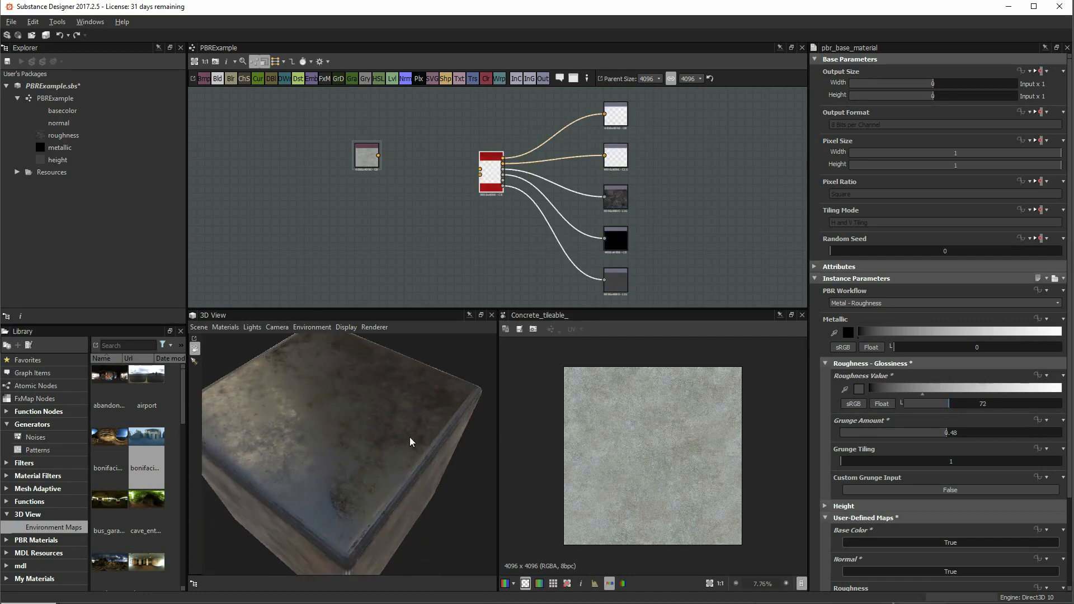
Connect the Concrete_tileable bitmap to the base material's Base Color input and inspect the concrete surface in 3D.
drag(363, 160, 478, 170)
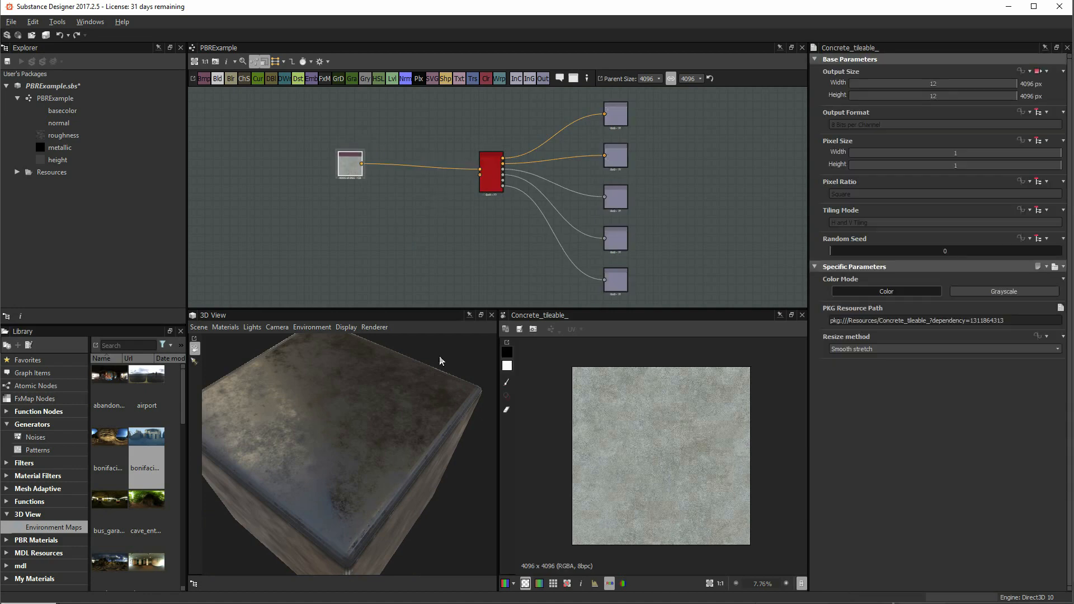
mouse_move(359, 464)
mouse_down()
mouse_move(373, 417)
mouse_move(370, 446)
mouse_up()
drag(298, 439, 412, 422)
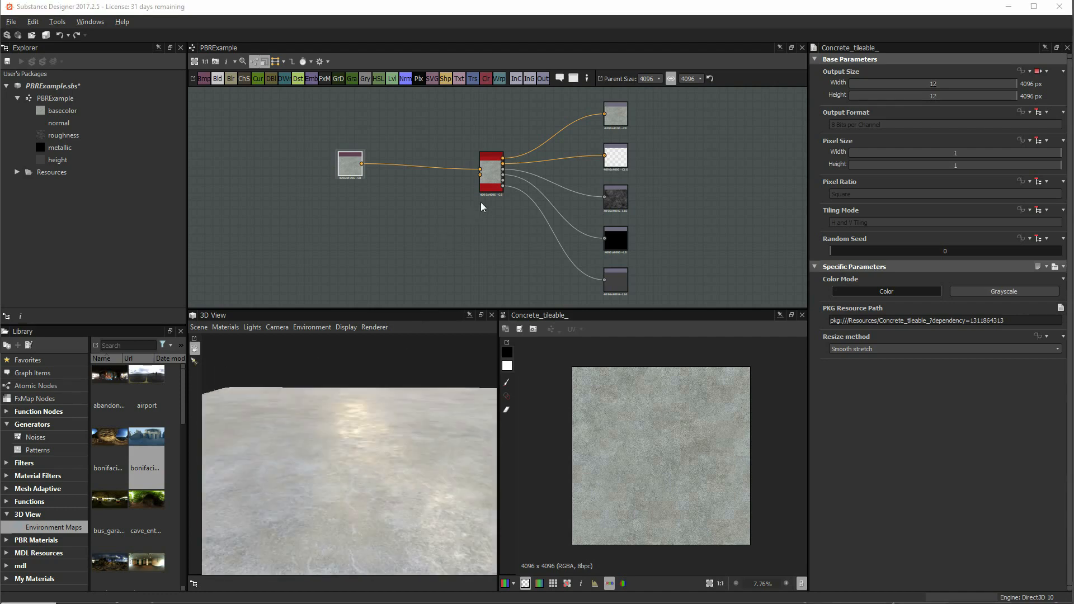
Turn off the base material's user-defined Base Color map and examine the roughness reflections alongside the concrete texture.
click(493, 176)
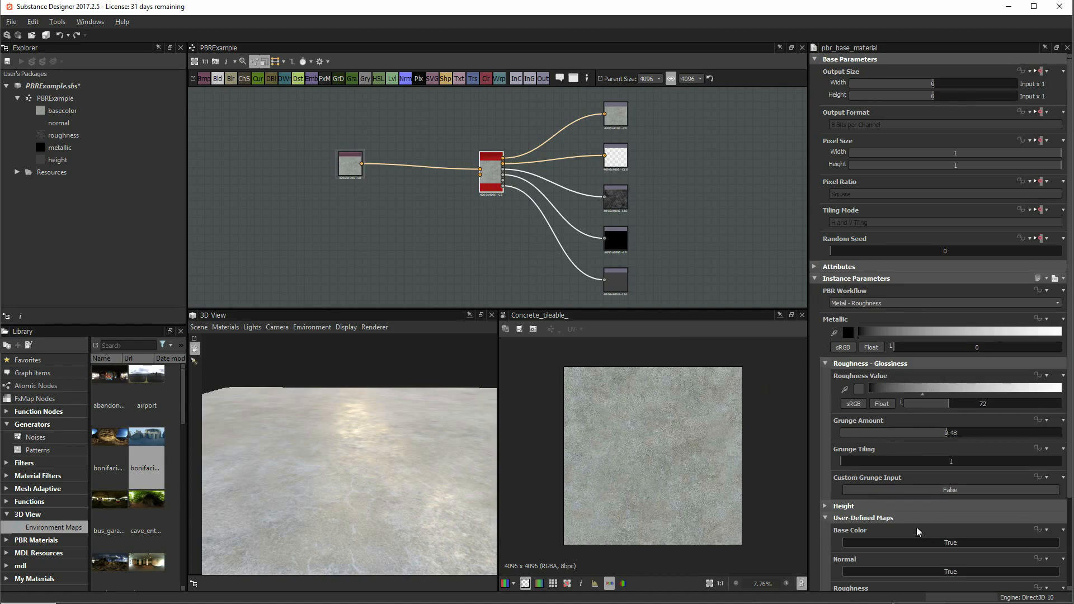
click(908, 542)
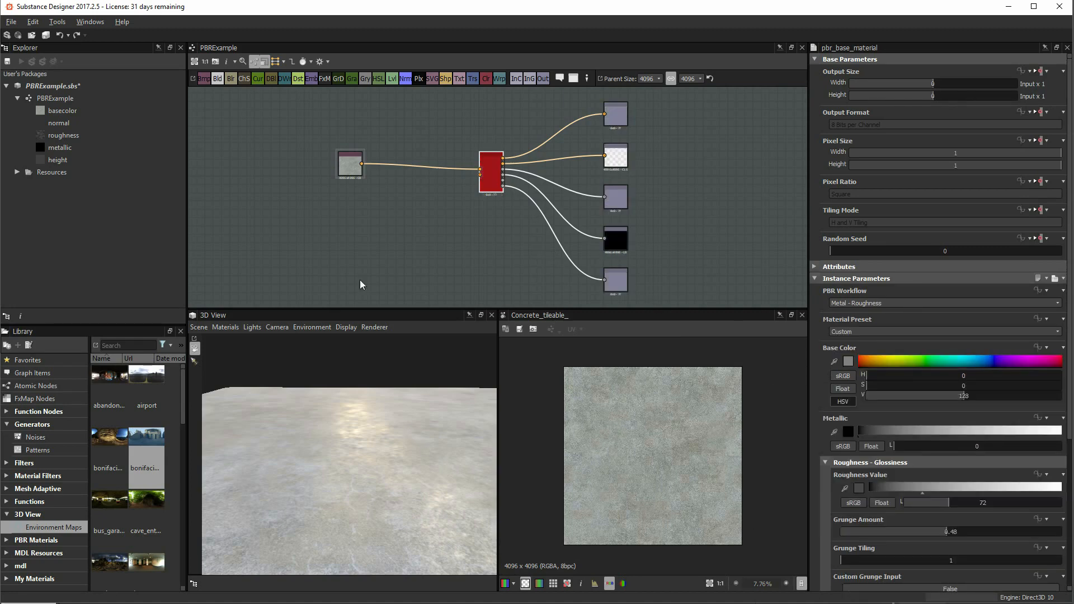
drag(367, 392, 425, 399)
scroll(639, 432, up, 5)
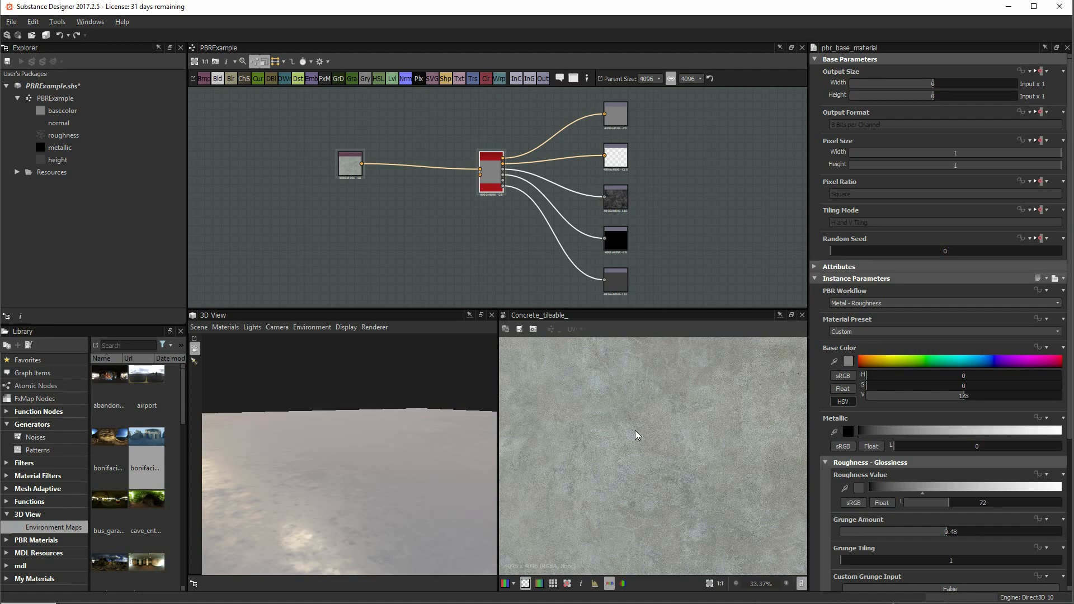
drag(341, 462, 374, 445)
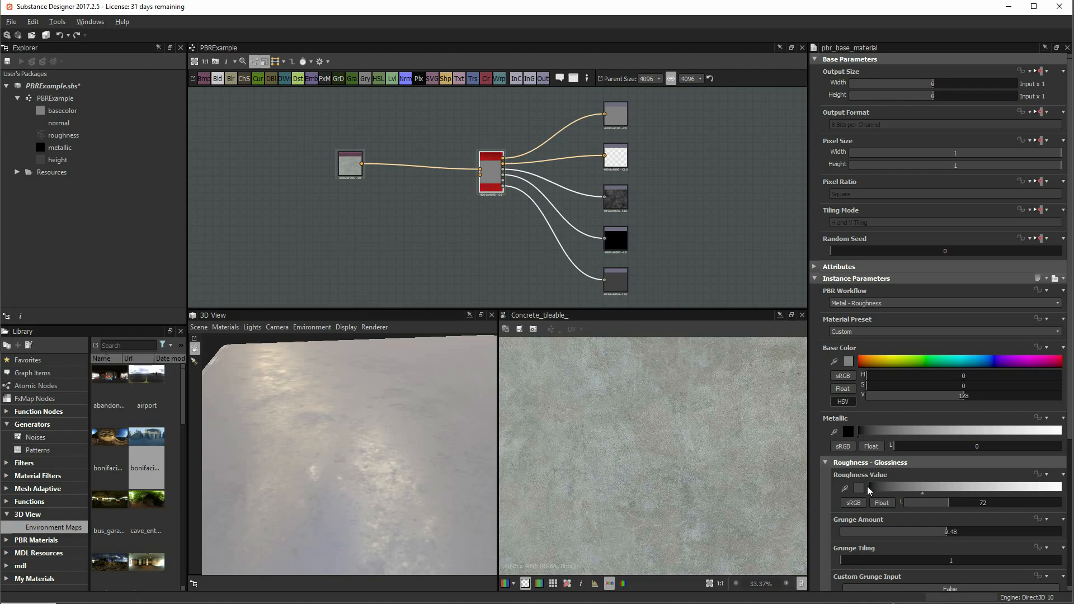
Set the base material's Roughness Value to 0 and the graph's parent size to 2048.
drag(947, 502, 878, 505)
click(659, 78)
click(650, 110)
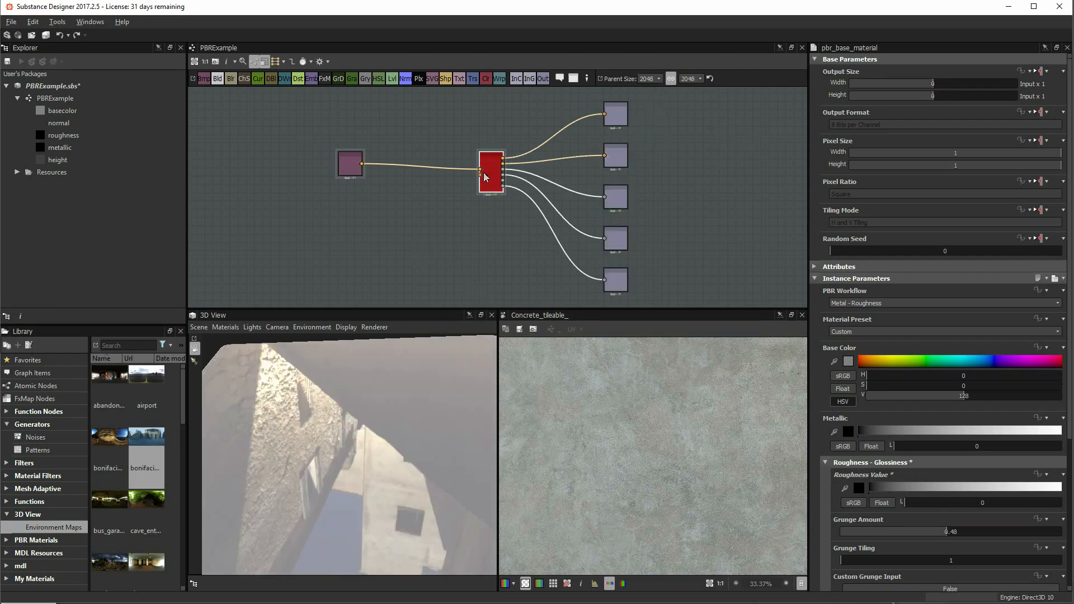
drag(359, 431, 365, 433)
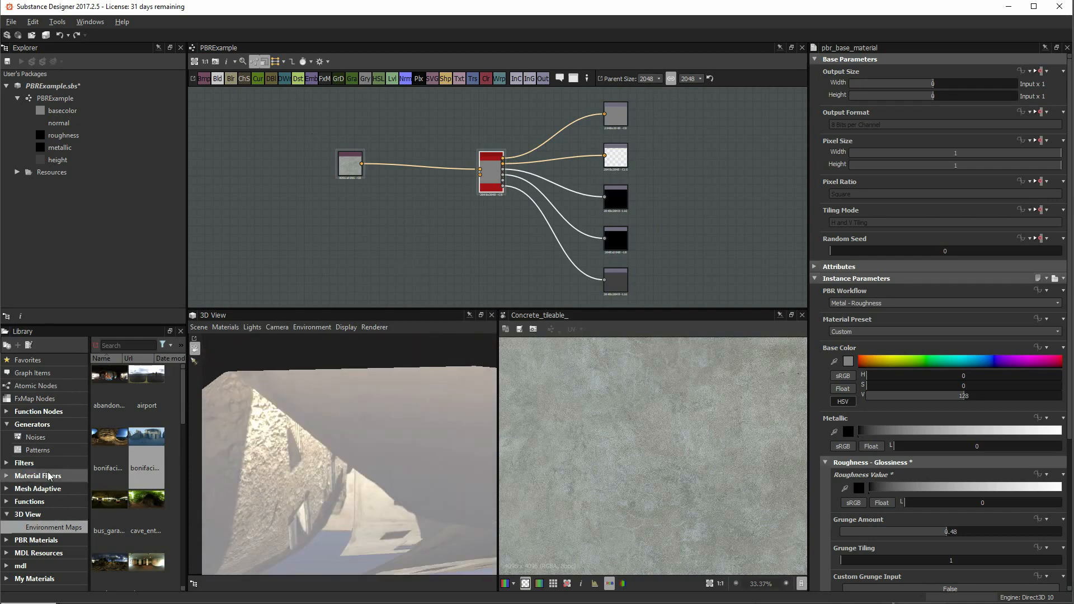
Show the library's Noises, widen the library area and add a BnW Spots 3 node to the graph.
click(46, 438)
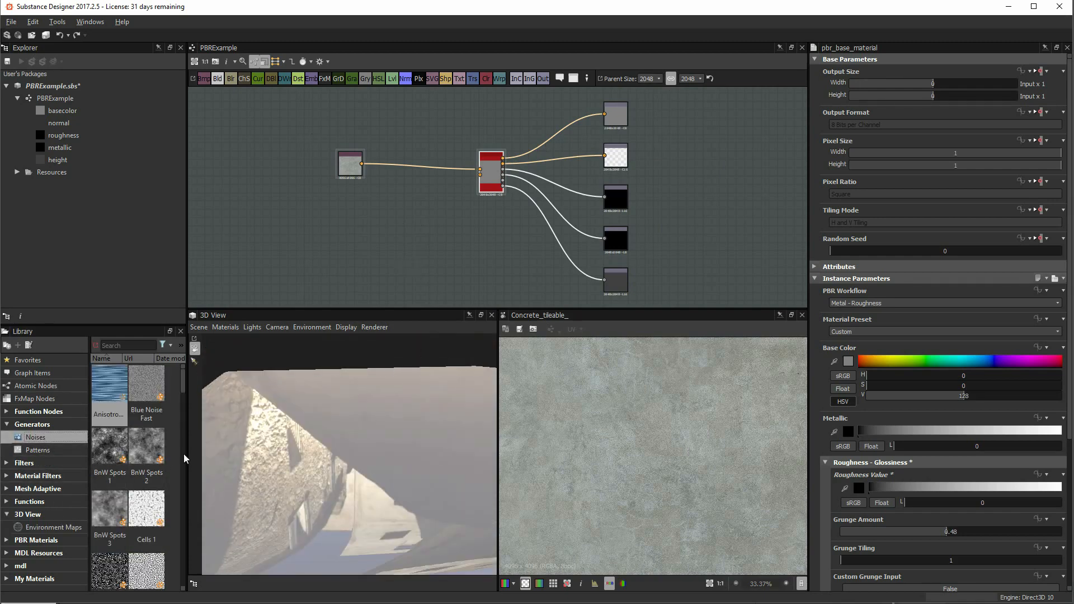
drag(188, 452, 237, 450)
mouse_move(424, 441)
mouse_down()
mouse_move(438, 457)
mouse_move(438, 434)
mouse_move(420, 437)
mouse_up()
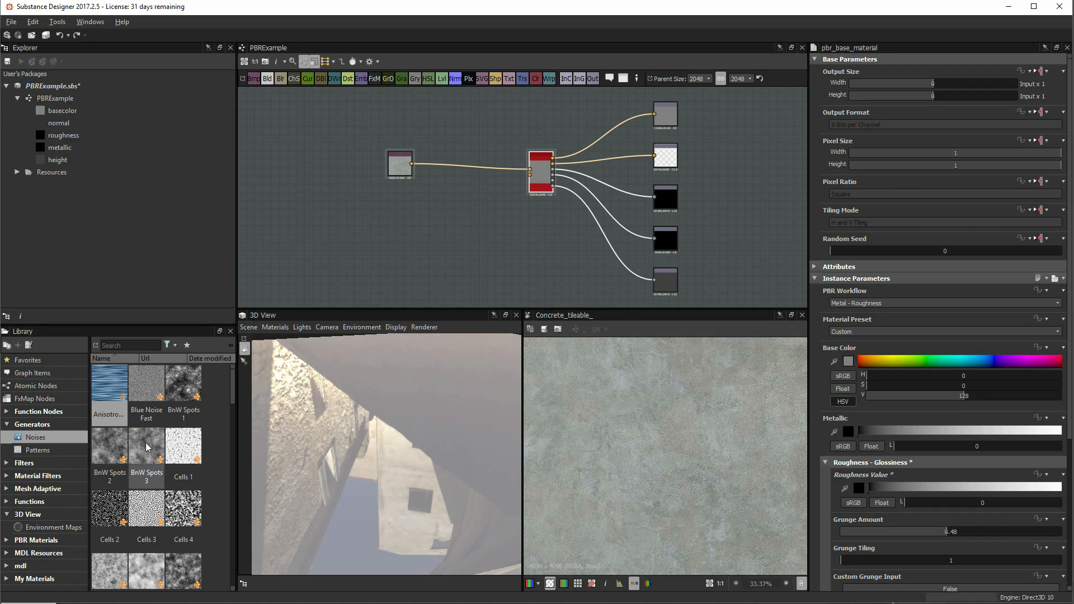
drag(147, 448, 335, 230)
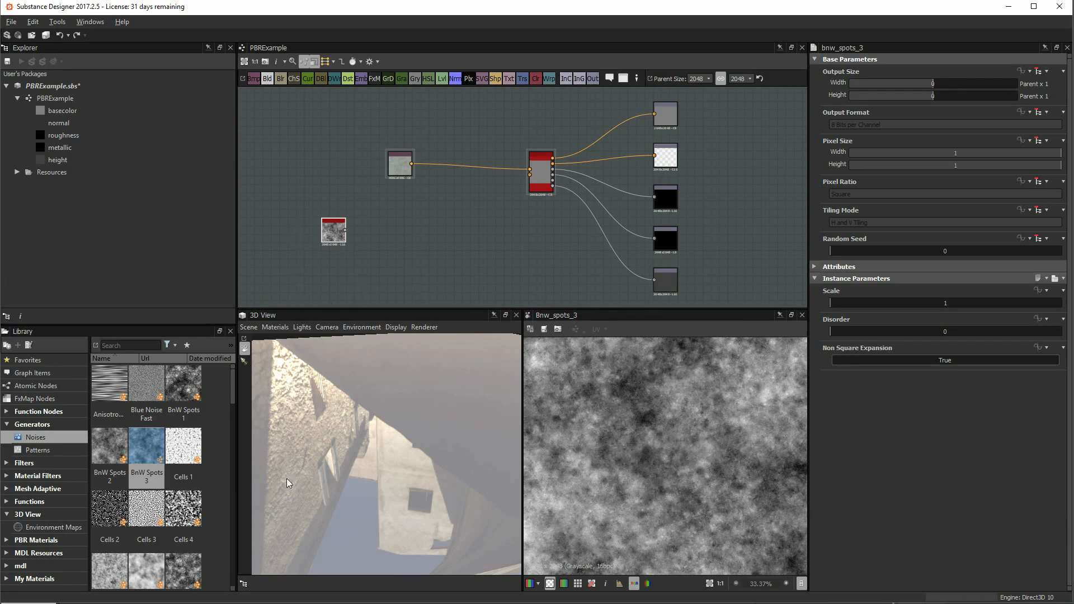
Add a BnW Spots 1 node to the graph and space the two noise nodes apart, with BnW Spots 3 above.
click(188, 396)
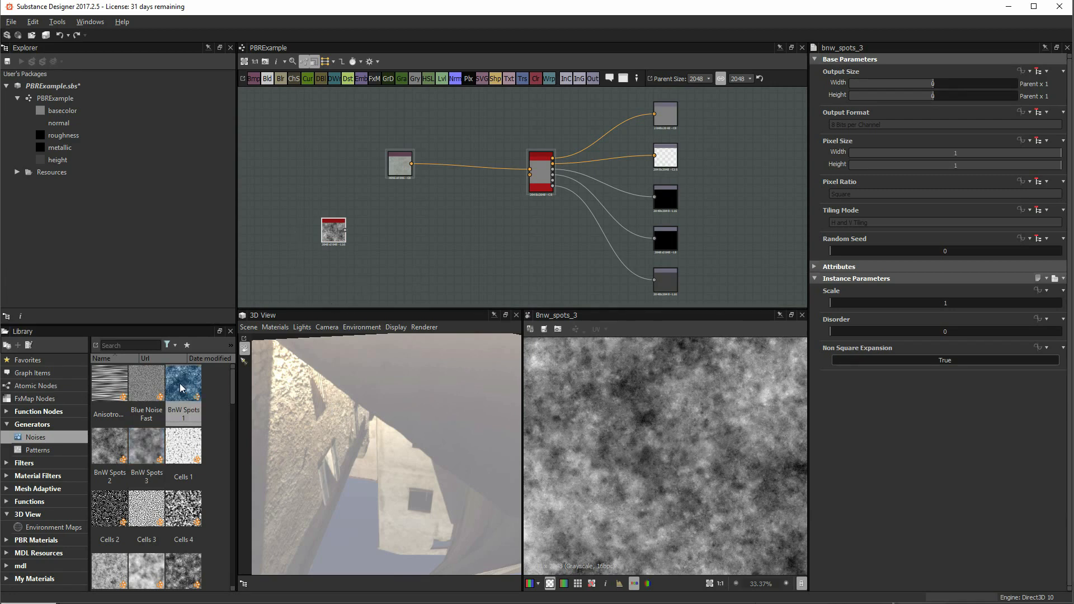
drag(179, 384, 357, 264)
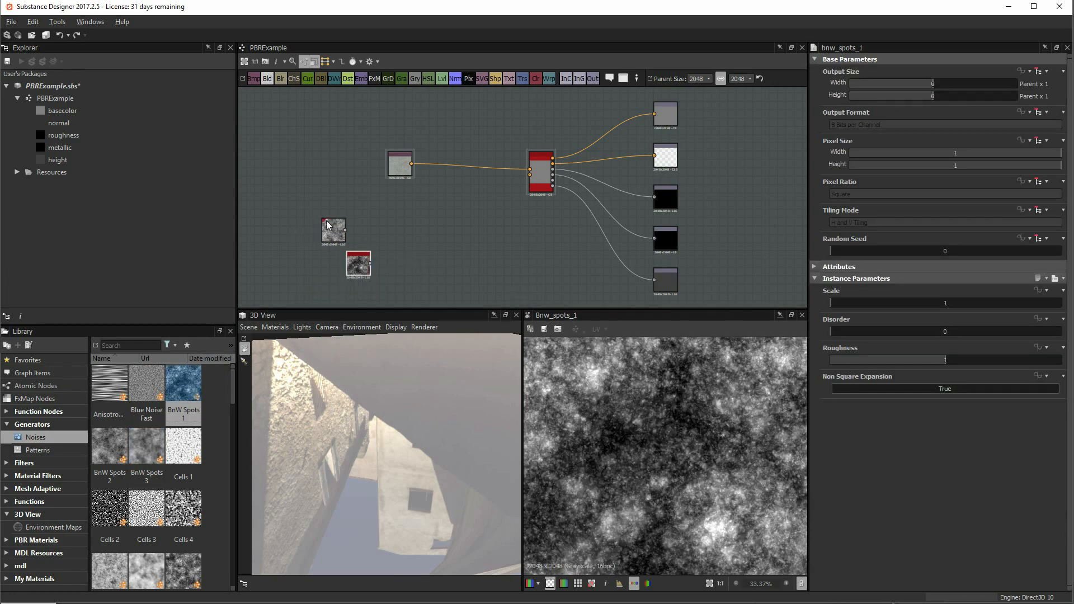
drag(328, 225, 302, 193)
drag(358, 263, 333, 255)
Add a Levels node fed by BnW Spots 1 and raise its input black point to about three quarters, with the white point at maximum.
drag(442, 78, 403, 234)
drag(344, 255, 389, 238)
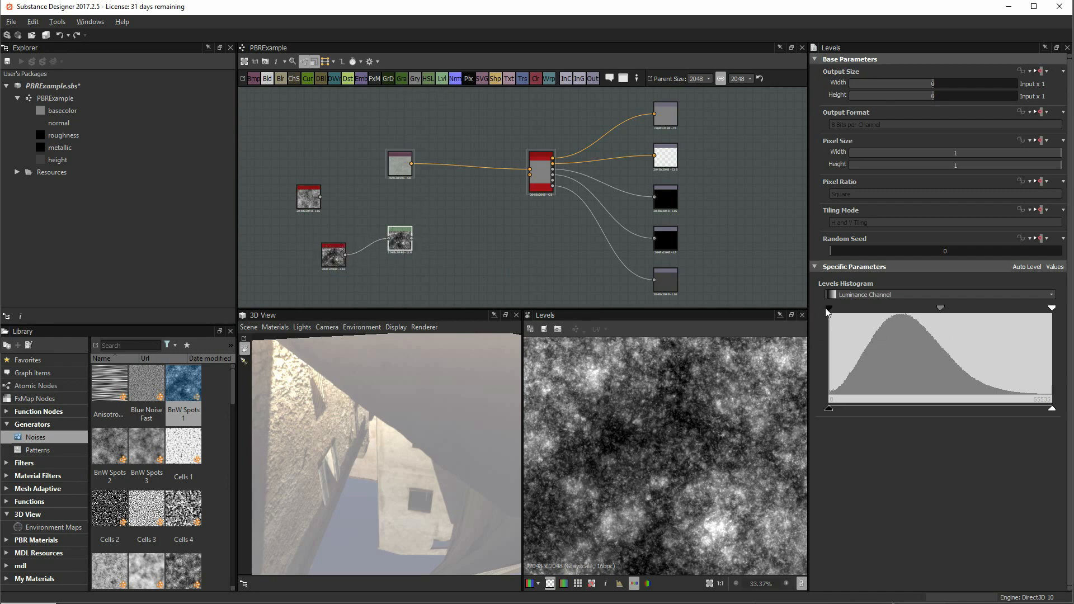
drag(829, 309, 871, 308)
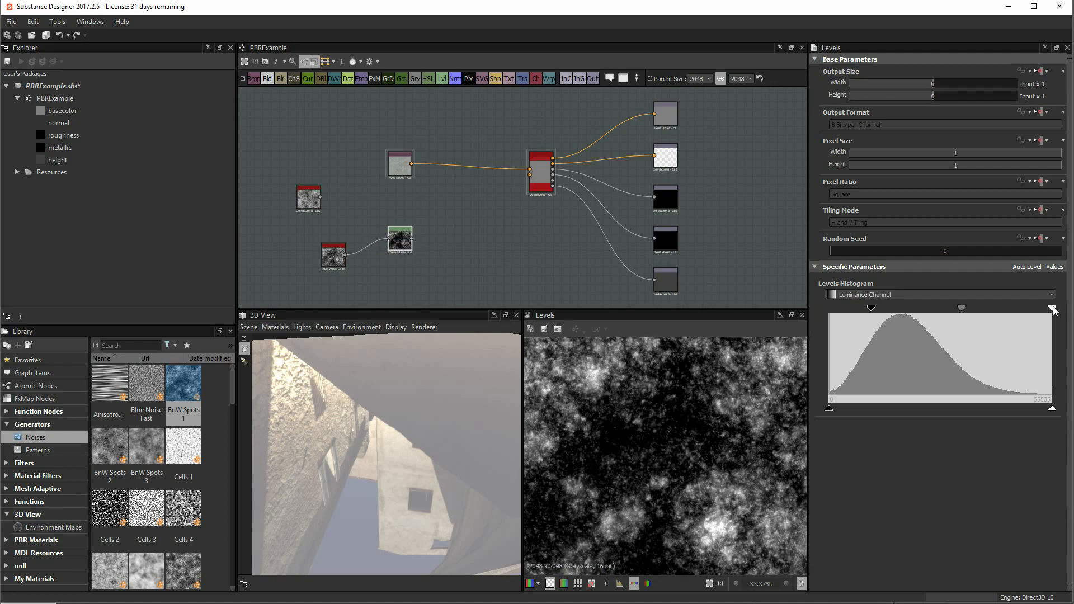
drag(1052, 308, 978, 312)
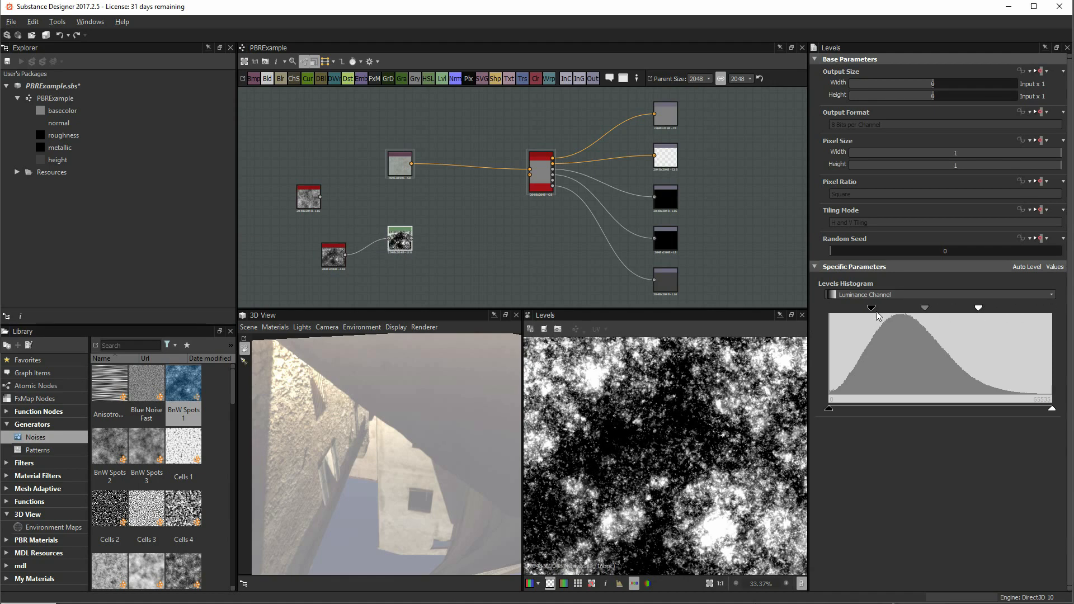
drag(876, 311, 995, 308)
scroll(709, 420, down, 3)
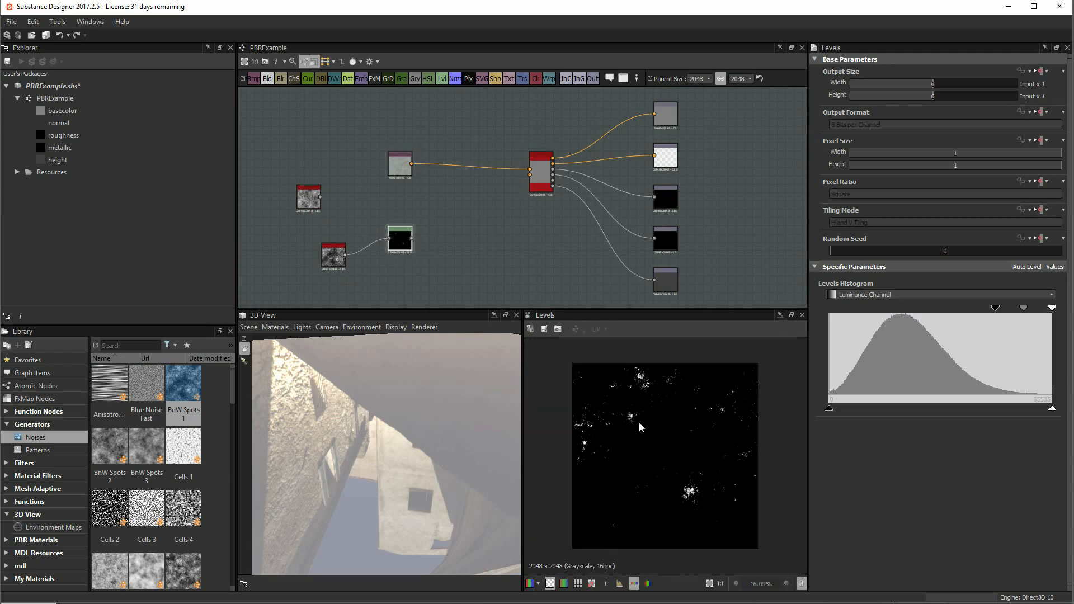
scroll(639, 422, up, 1)
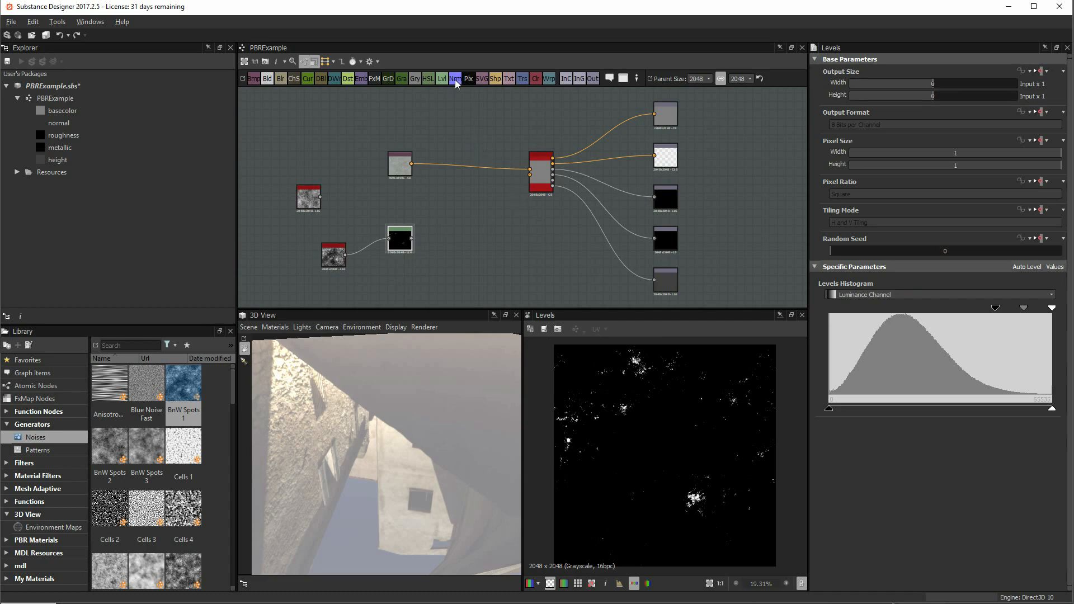
Add a Normal node fed by the Levels node's output and inspect its spot detail.
drag(454, 78, 472, 210)
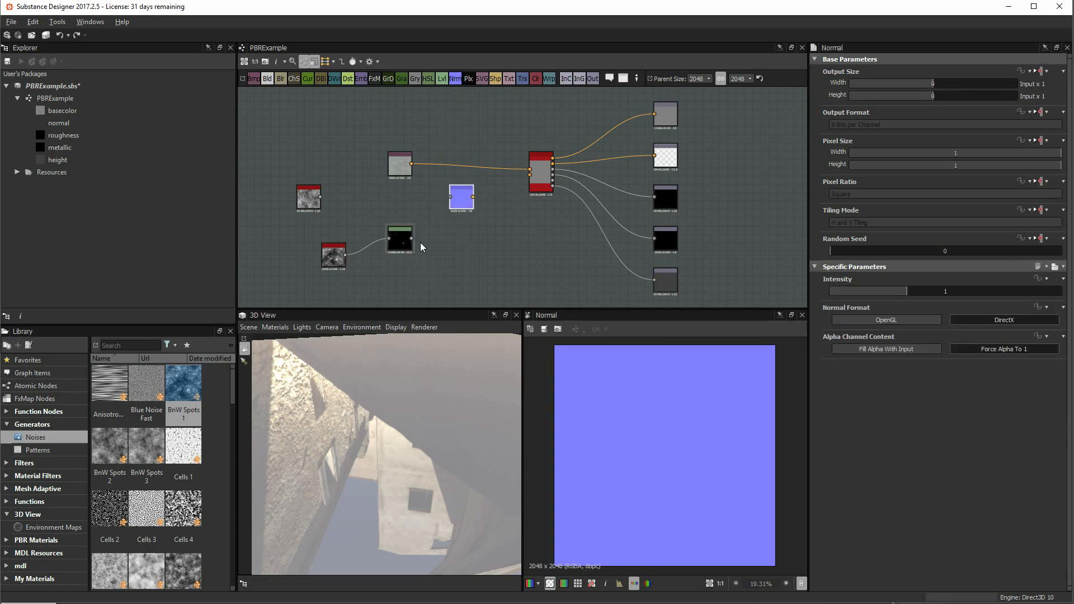
drag(449, 198, 449, 197)
scroll(641, 425, up, 3)
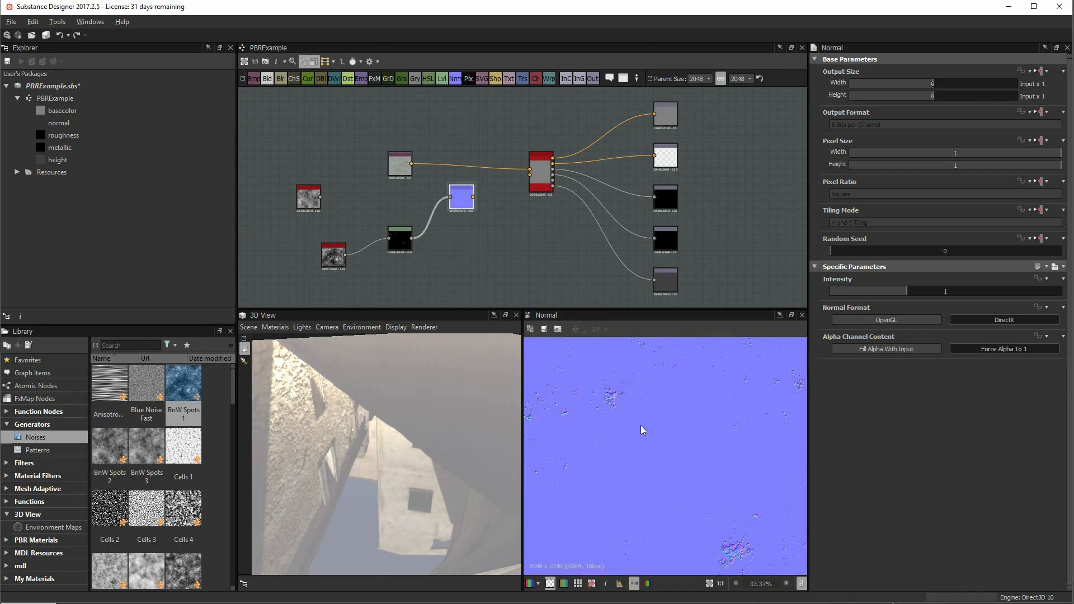
scroll(696, 455, down, 2)
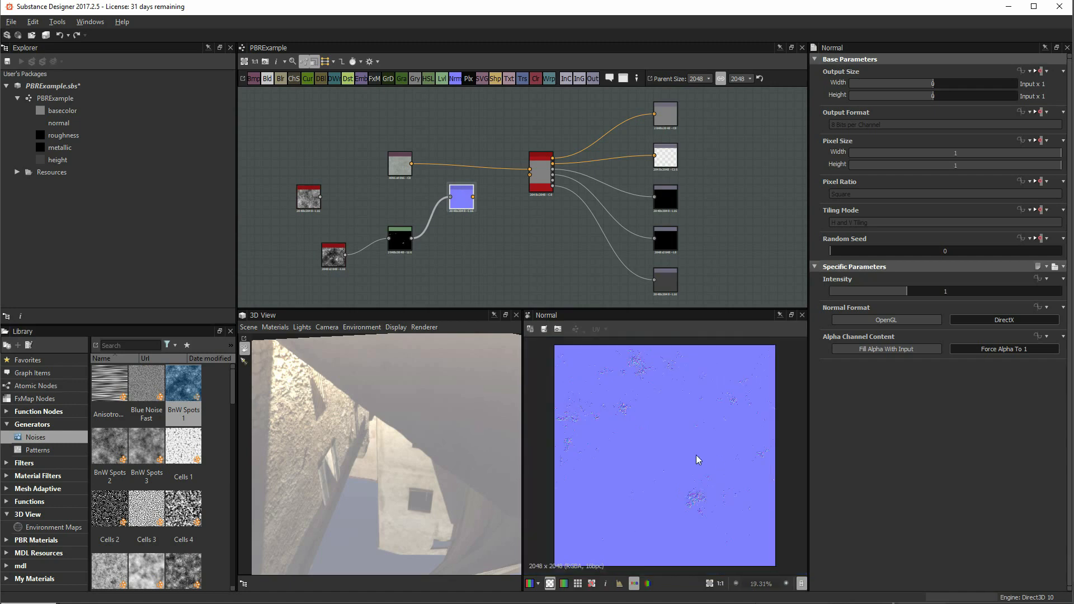
scroll(662, 440, up, 4)
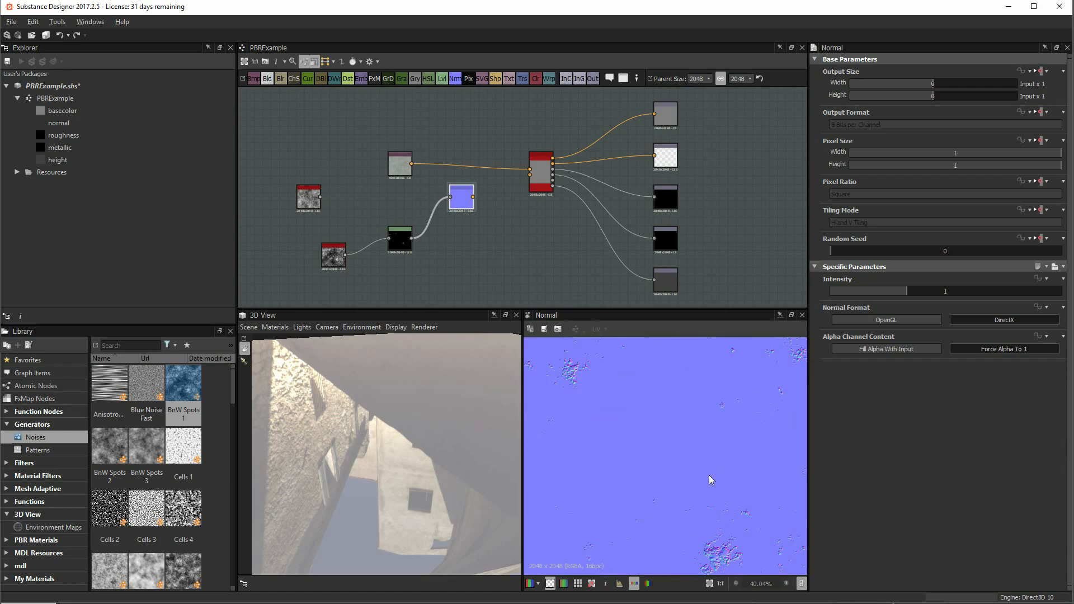
middle_drag(710, 475, 620, 433)
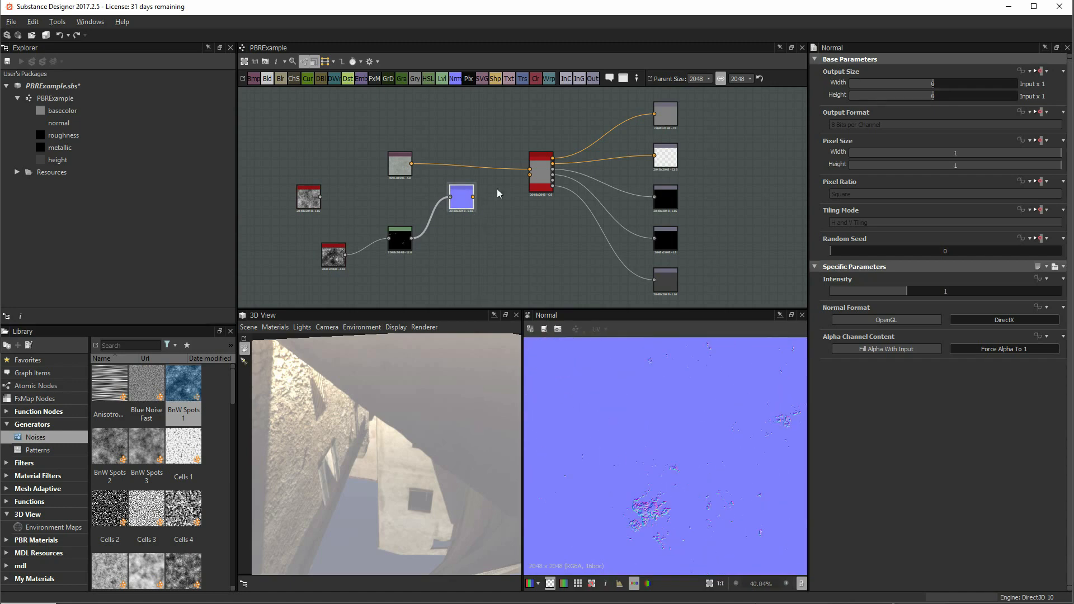
Connect the Normal node's output to the Base Material's normal input and view the result on the 3D model.
scroll(528, 179, up, 3)
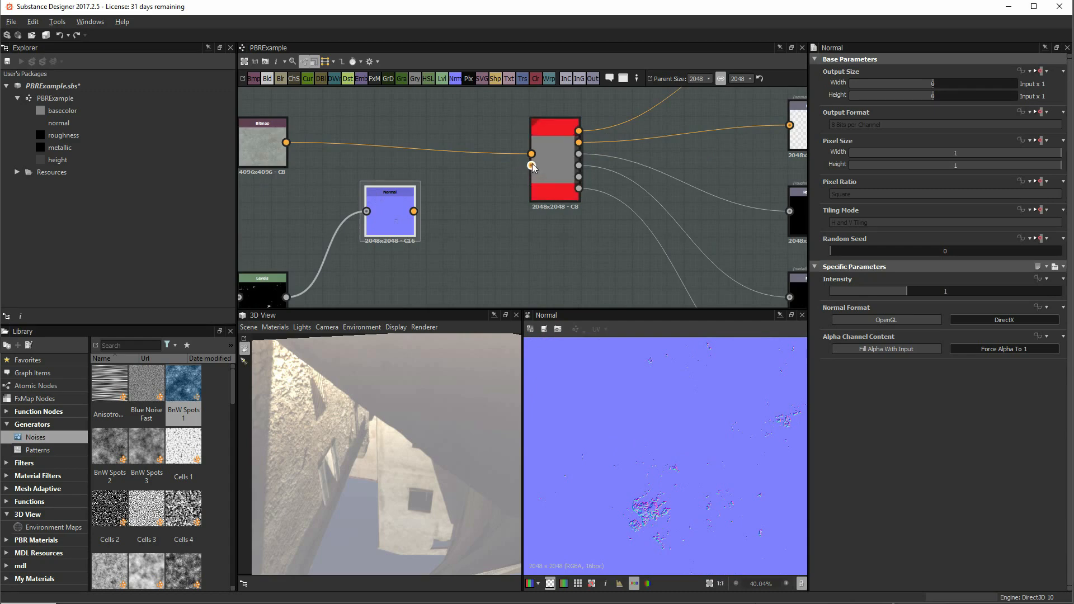
drag(414, 211, 531, 166)
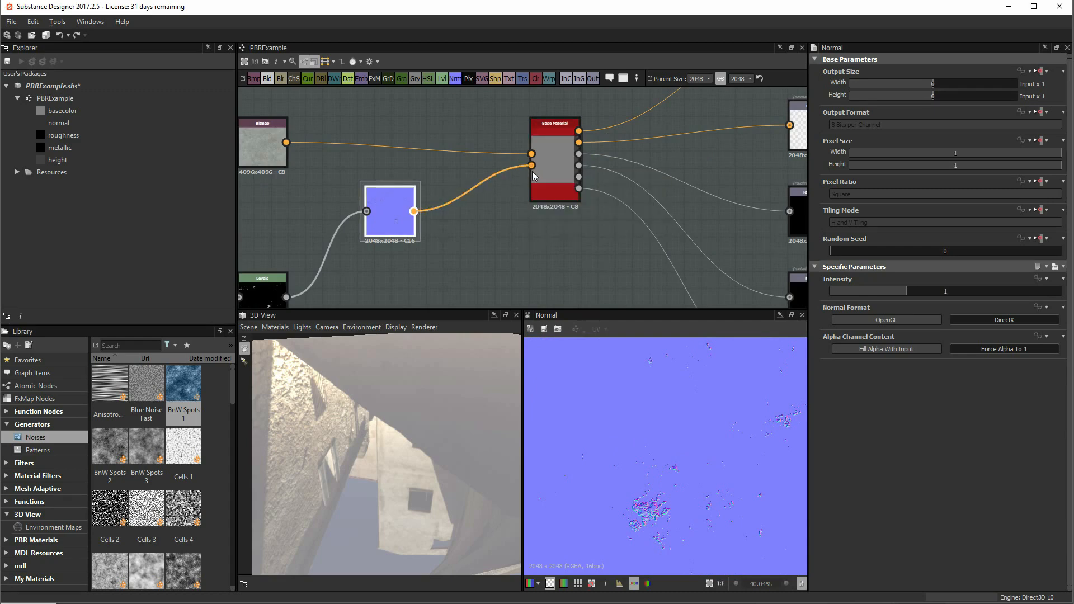
drag(317, 451, 450, 417)
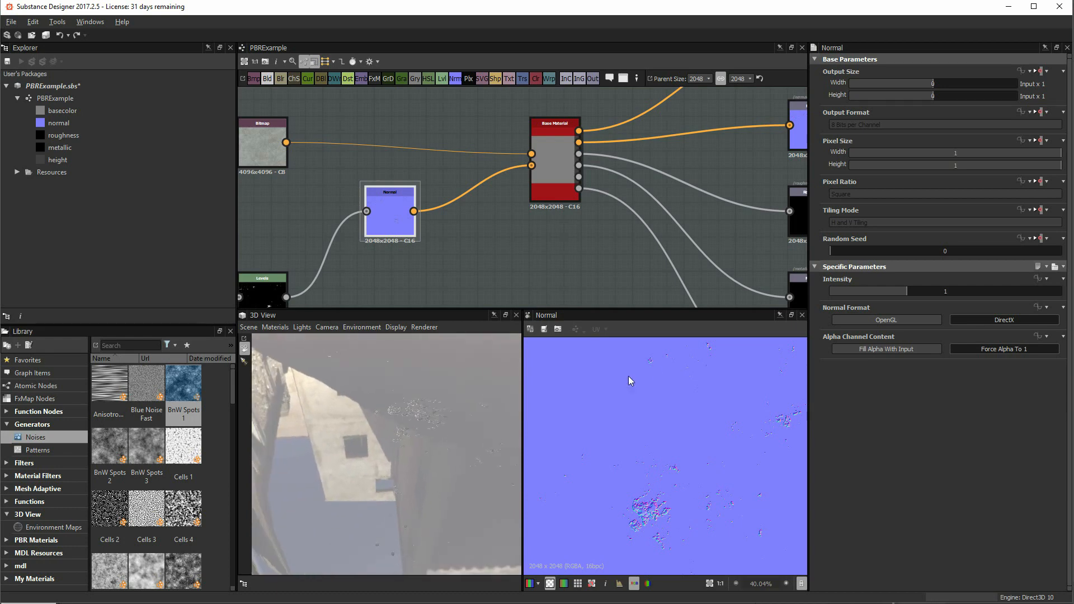
Set the Base Material's Roughness Value to 45 and Grunge Amount to 0, checking the surface reflections.
click(538, 180)
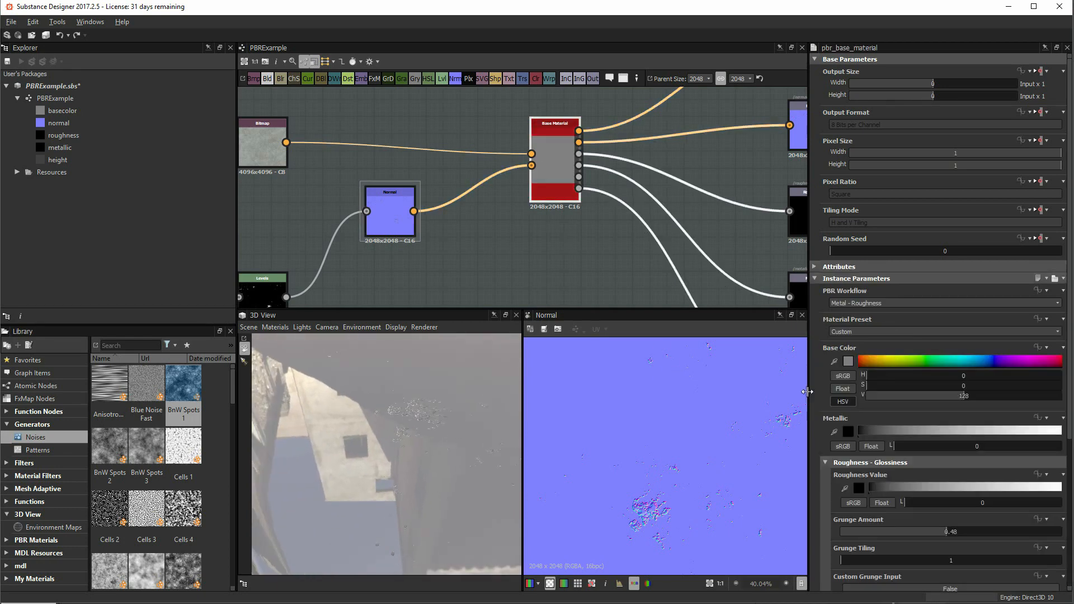
drag(920, 503, 927, 502)
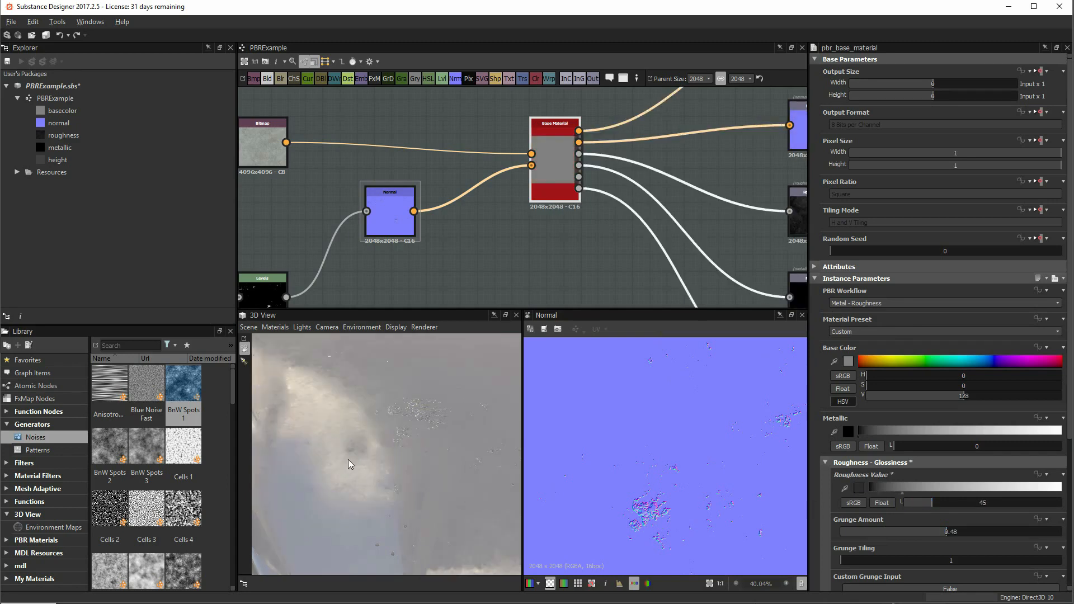
drag(320, 452, 404, 428)
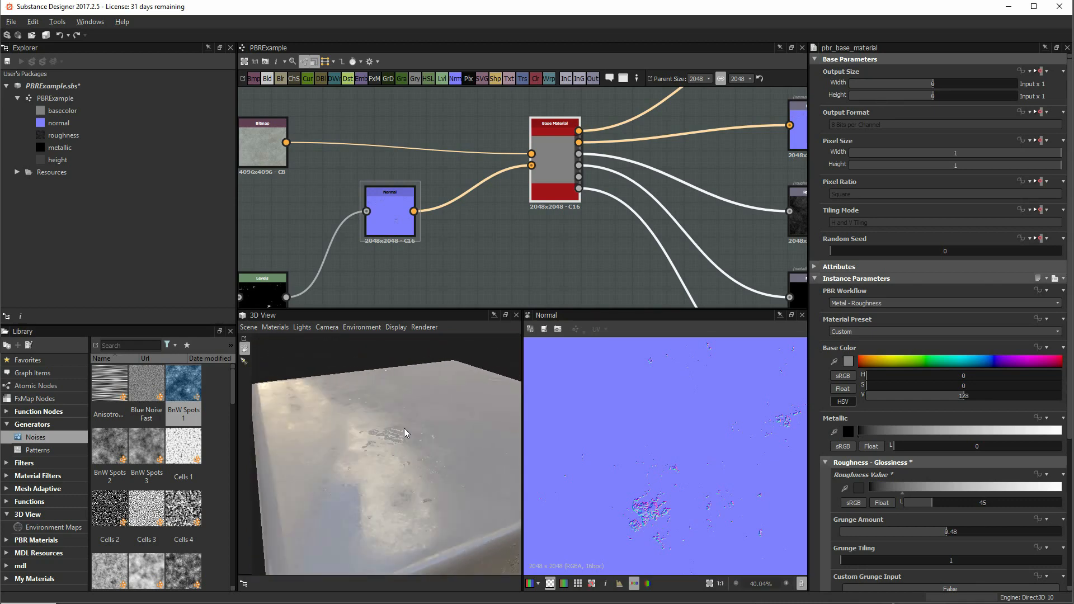
drag(871, 529, 839, 530)
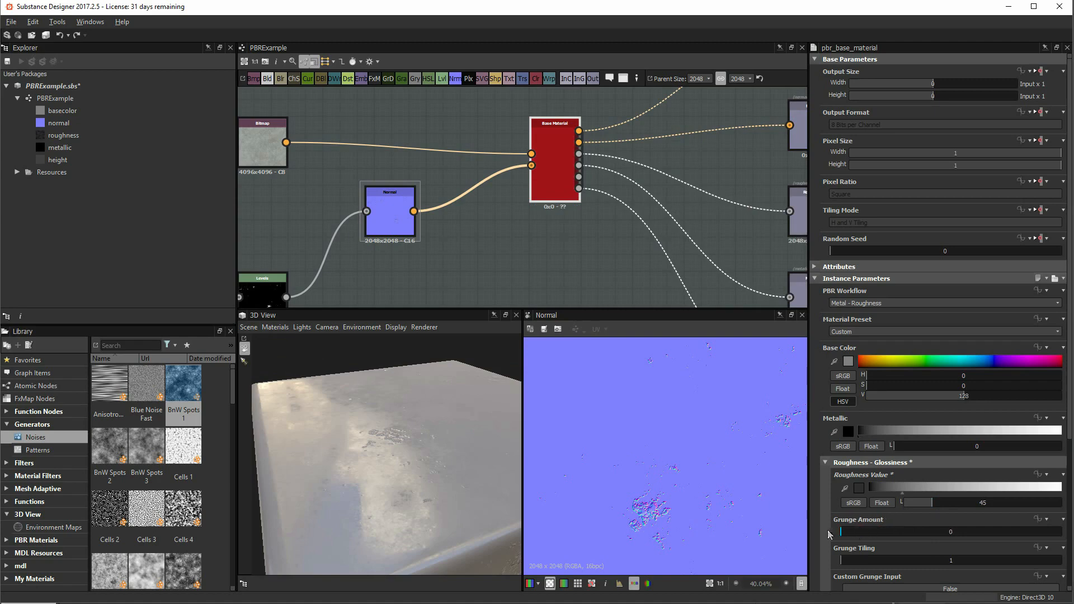
mouse_move(367, 447)
mouse_down()
mouse_move(357, 441)
mouse_move(387, 455)
mouse_move(394, 442)
mouse_move(370, 444)
mouse_up()
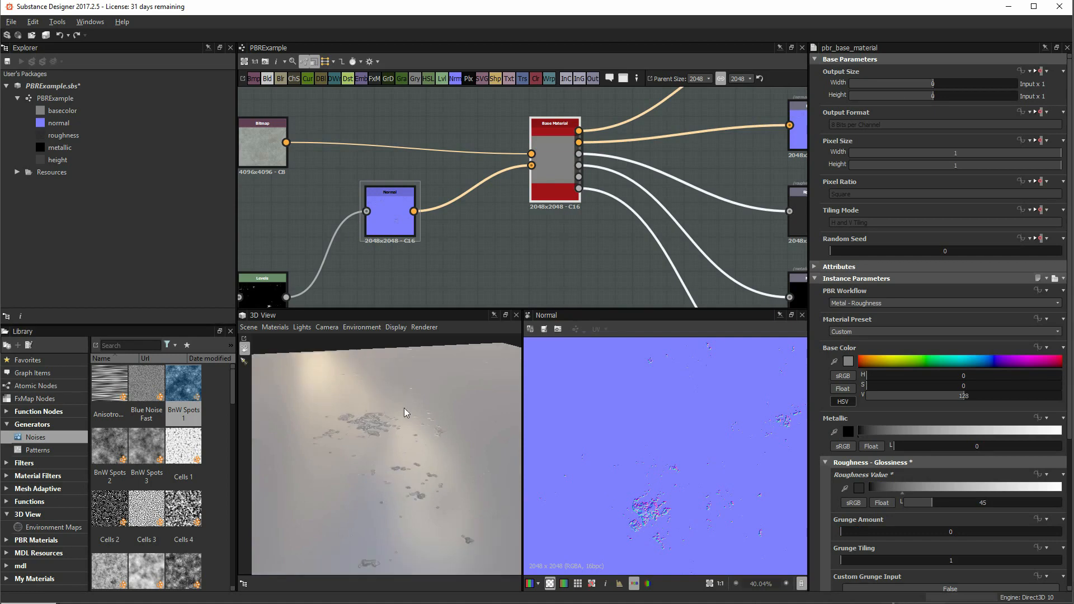
mouse_move(357, 417)
mouse_down()
mouse_move(391, 413)
mouse_move(361, 418)
mouse_up()
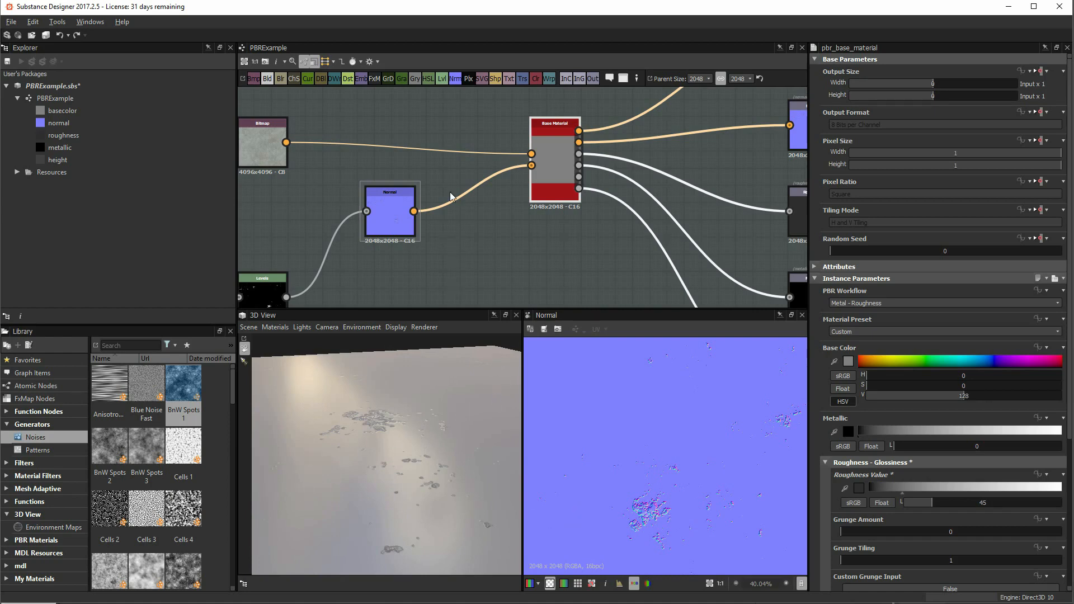
Move the Levels and Normal nodes closer to BnW Spots 1 and preview the BnW Spots 3 noise.
scroll(450, 196, down, 3)
click(244, 203)
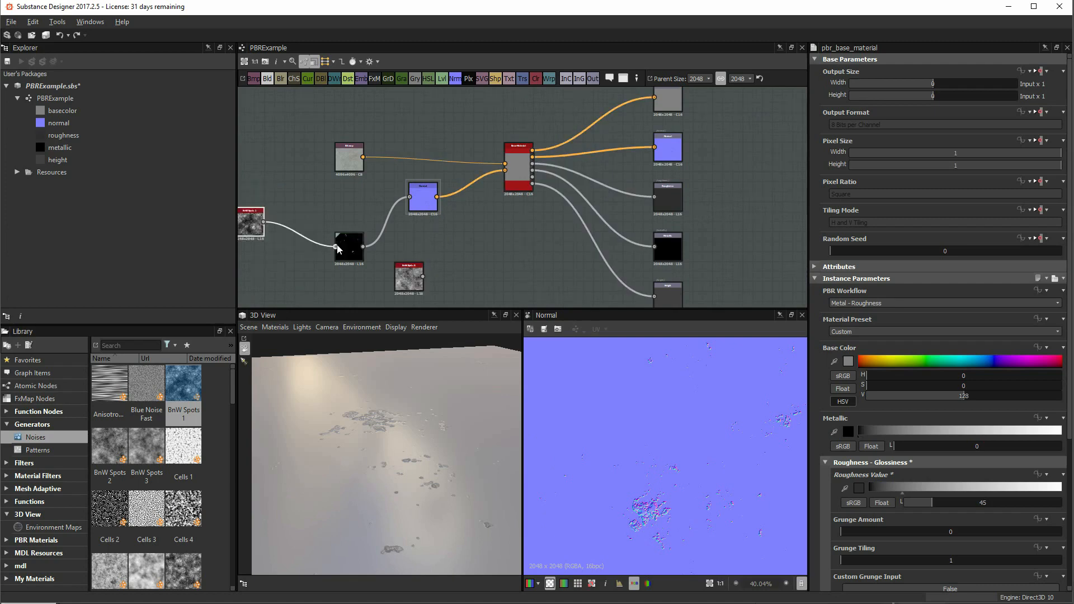
drag(351, 244, 301, 224)
drag(426, 208, 352, 228)
click(406, 277)
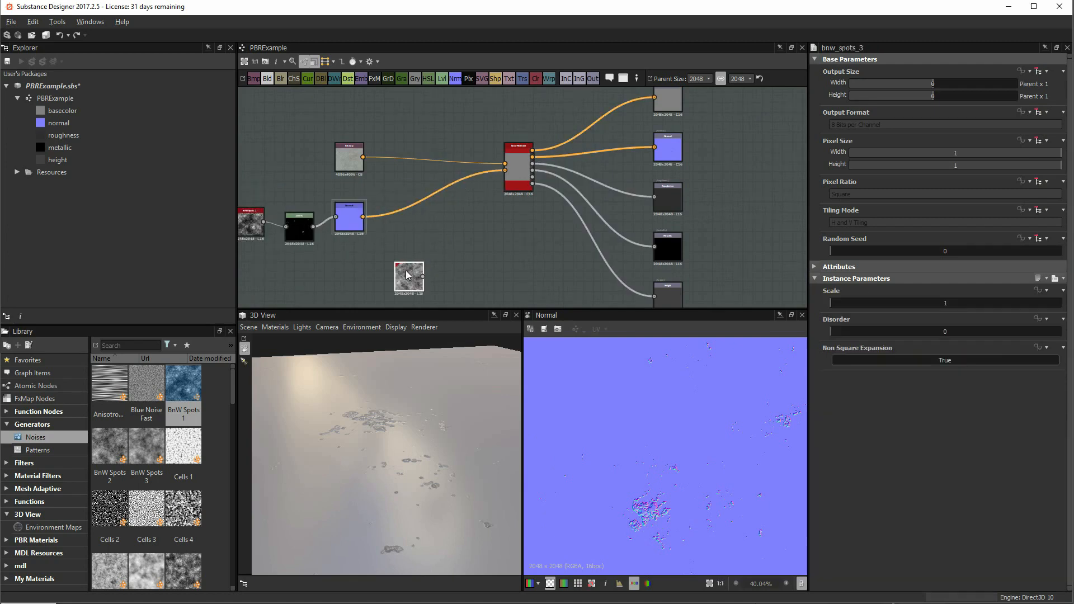
double_click(406, 274)
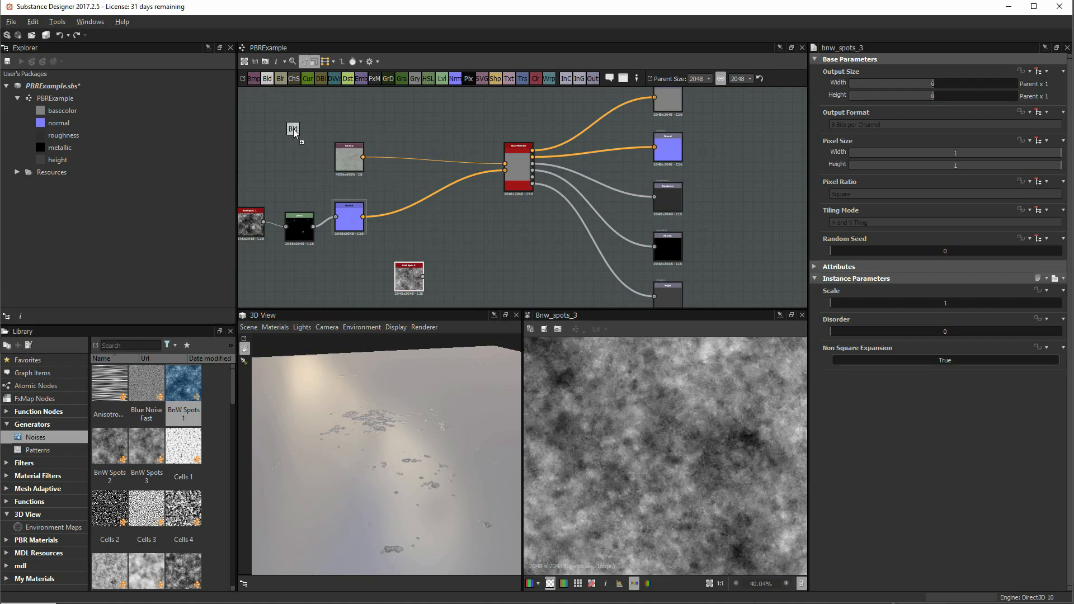
Insert a Blend node before the Normal node, with BnW Spots 3 as foreground and the Levels output as background.
drag(294, 130, 448, 215)
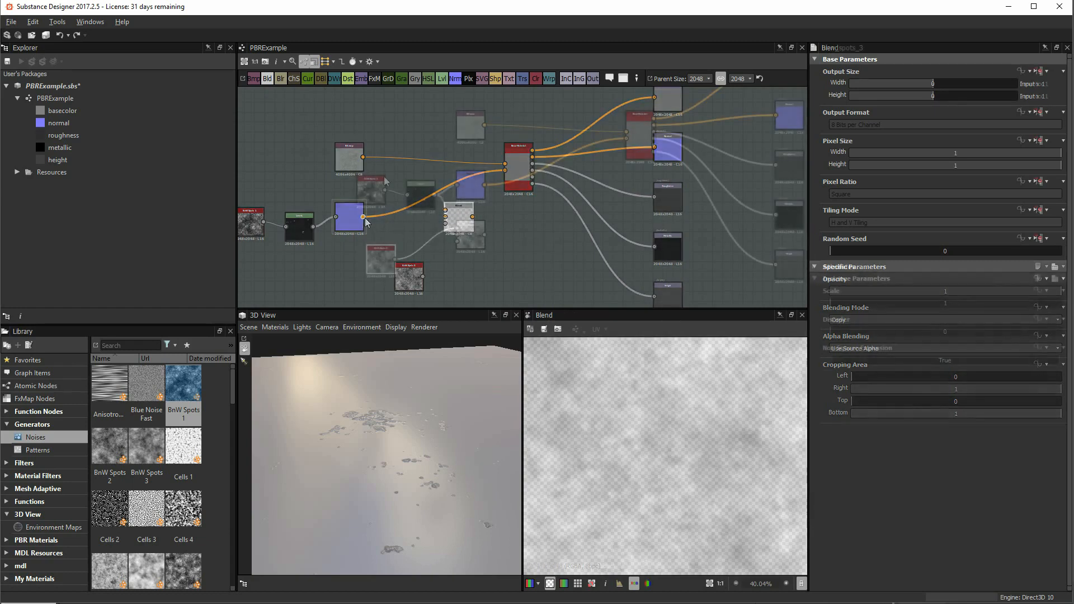
drag(411, 267, 392, 218)
drag(285, 257, 328, 142)
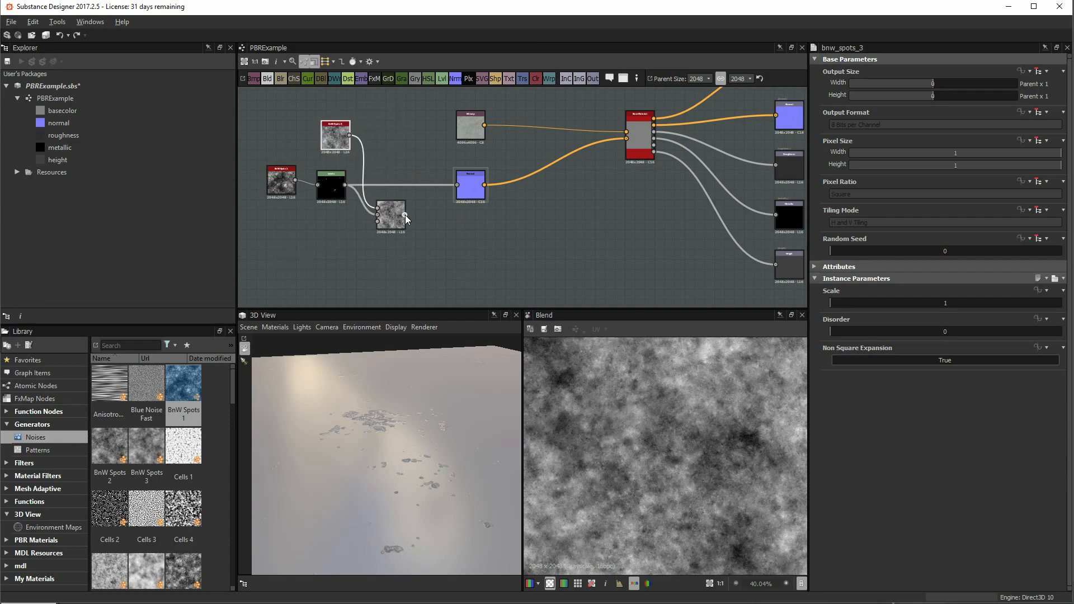
drag(455, 187, 457, 186)
mouse_move(478, 415)
mouse_down()
mouse_move(442, 434)
mouse_move(477, 406)
mouse_move(464, 428)
mouse_up()
drag(390, 220, 400, 200)
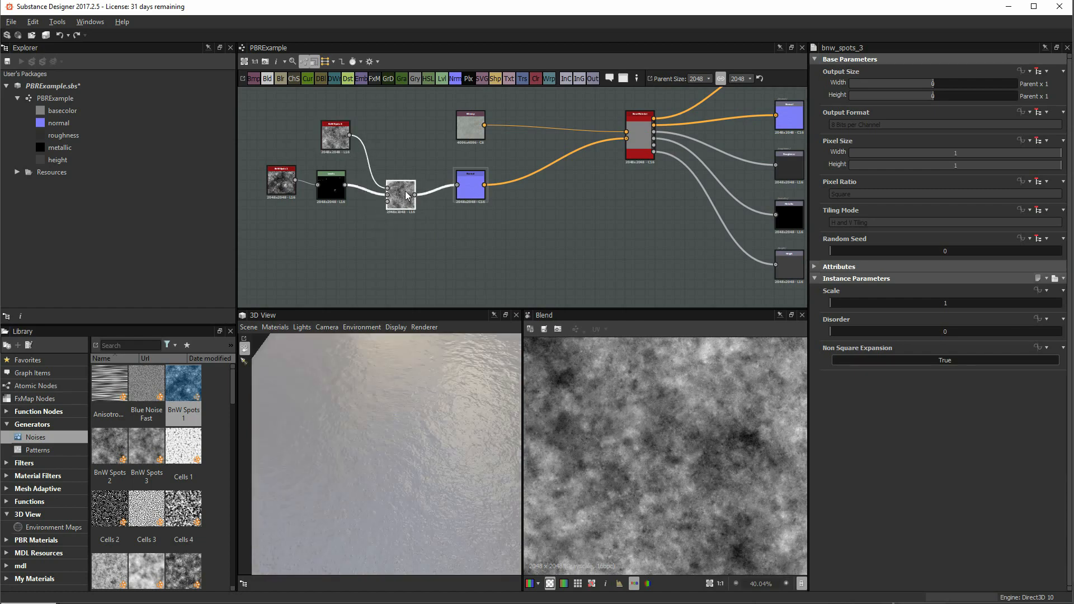
Set the Blend node's Opacity to 0.29, comparing lower values on the 3D model.
click(476, 189)
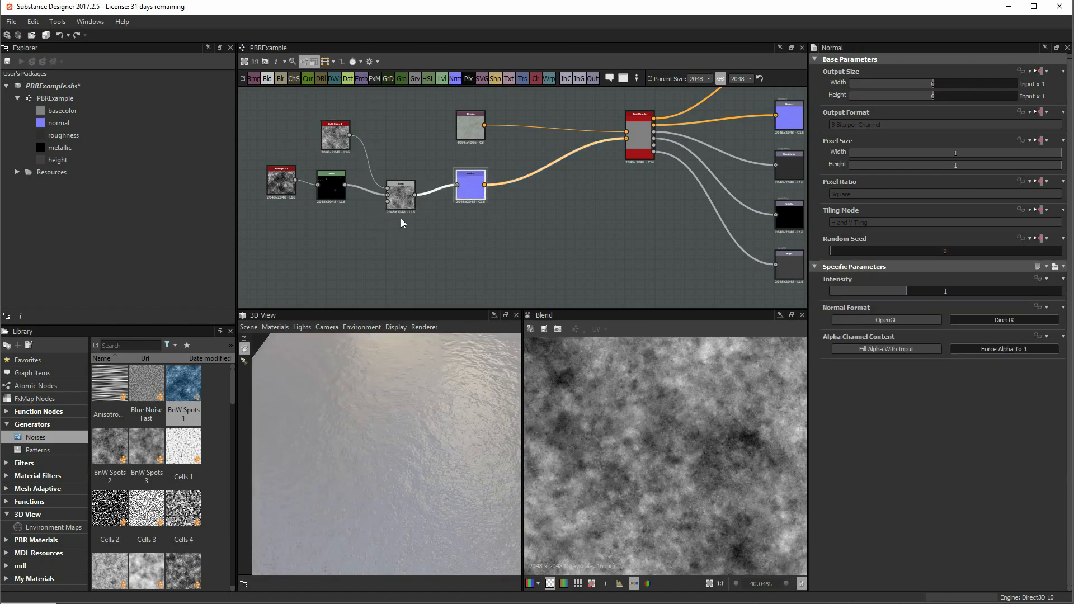
click(397, 200)
drag(927, 292, 811, 291)
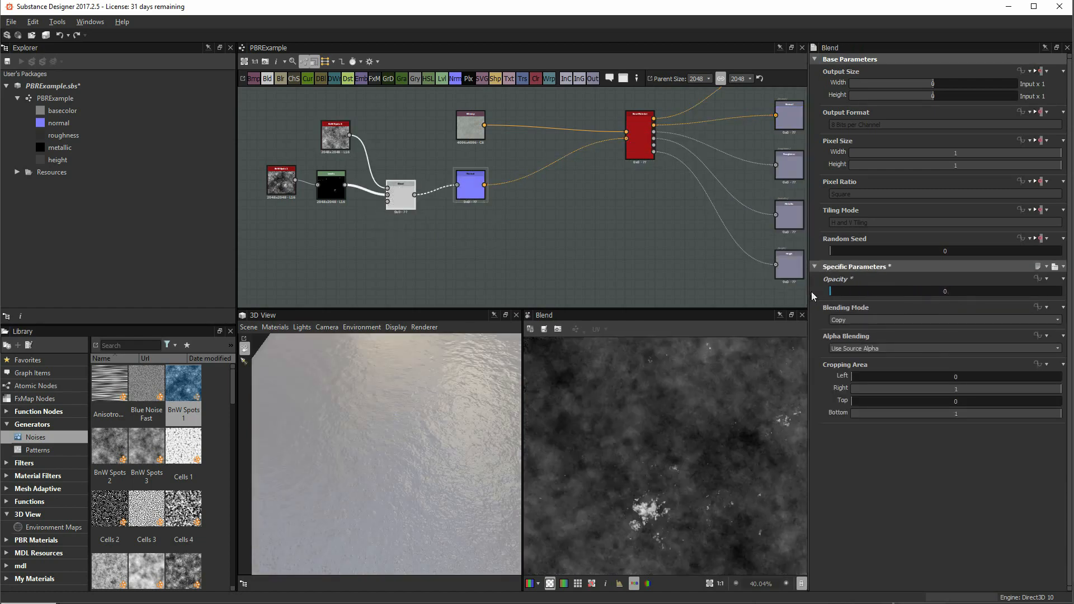
drag(359, 449, 385, 428)
click(832, 291)
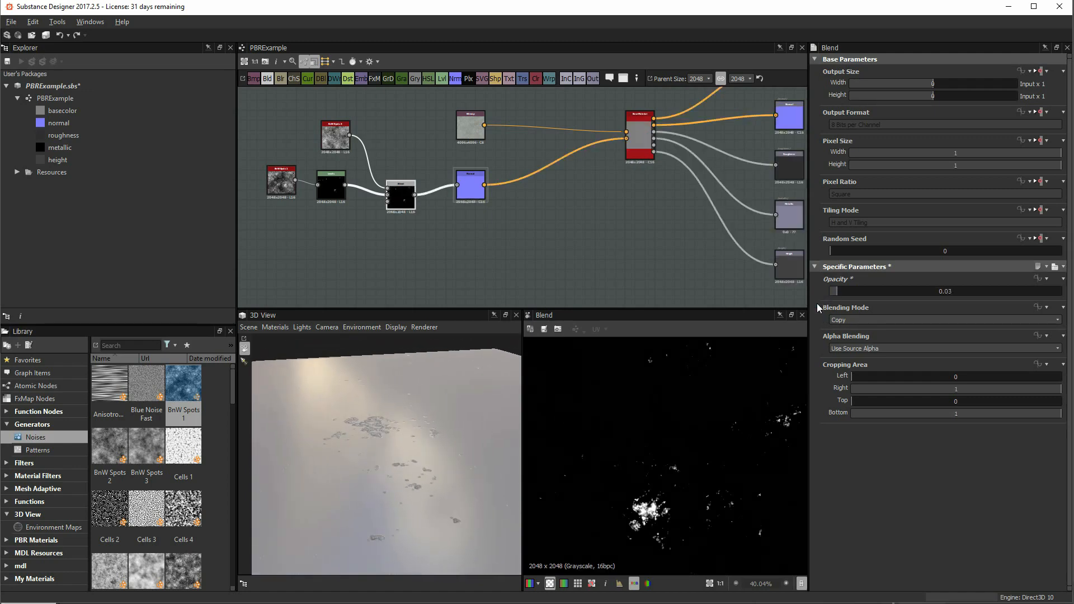
click(841, 291)
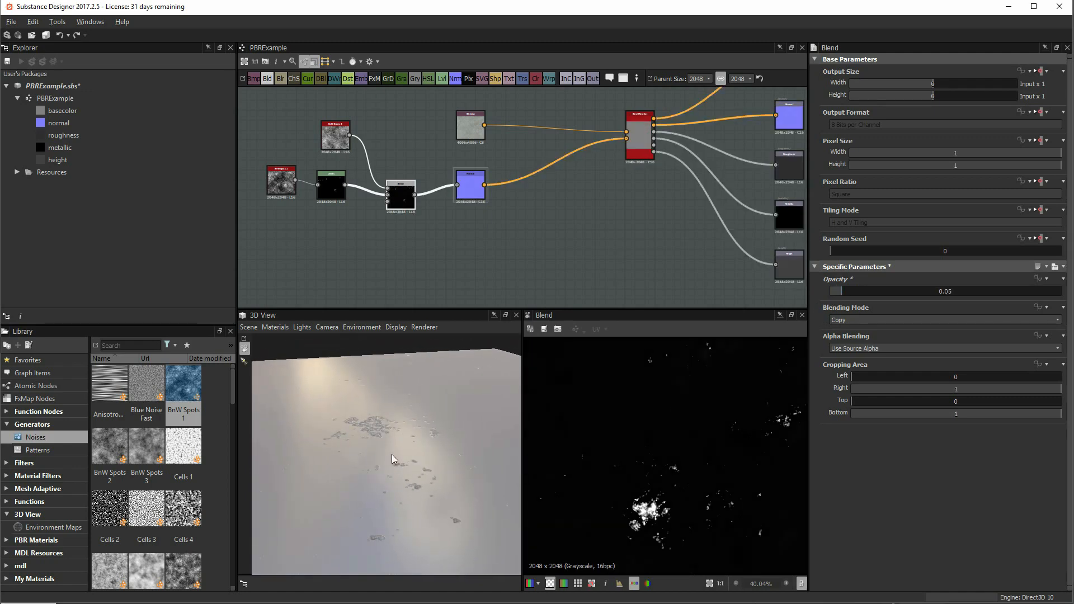
mouse_move(392, 454)
mouse_down()
mouse_move(324, 488)
mouse_move(393, 479)
mouse_move(408, 442)
mouse_up()
click(855, 291)
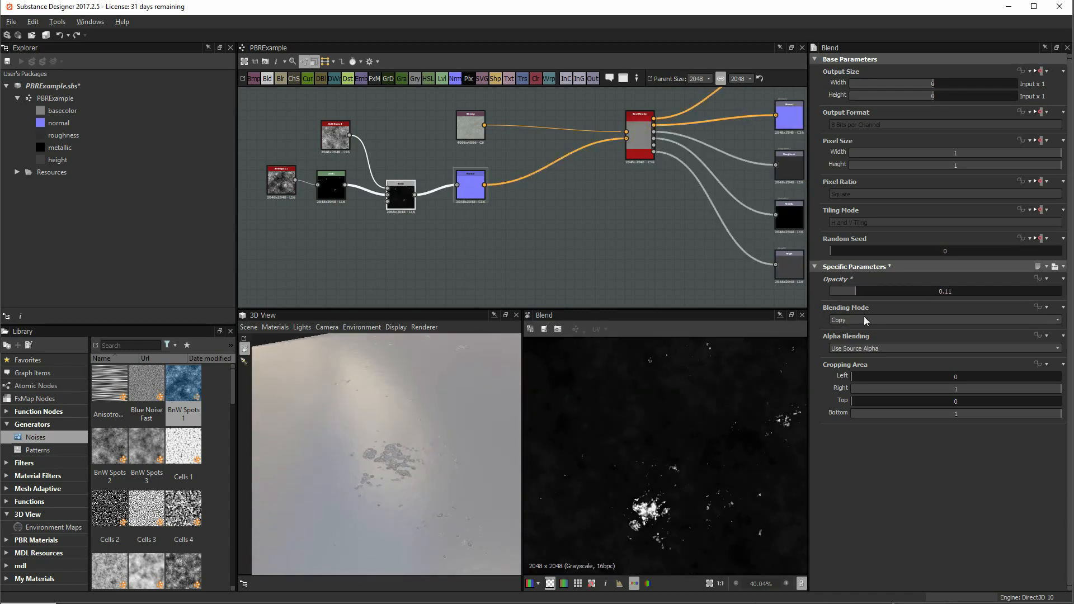
click(895, 291)
drag(425, 393, 389, 365)
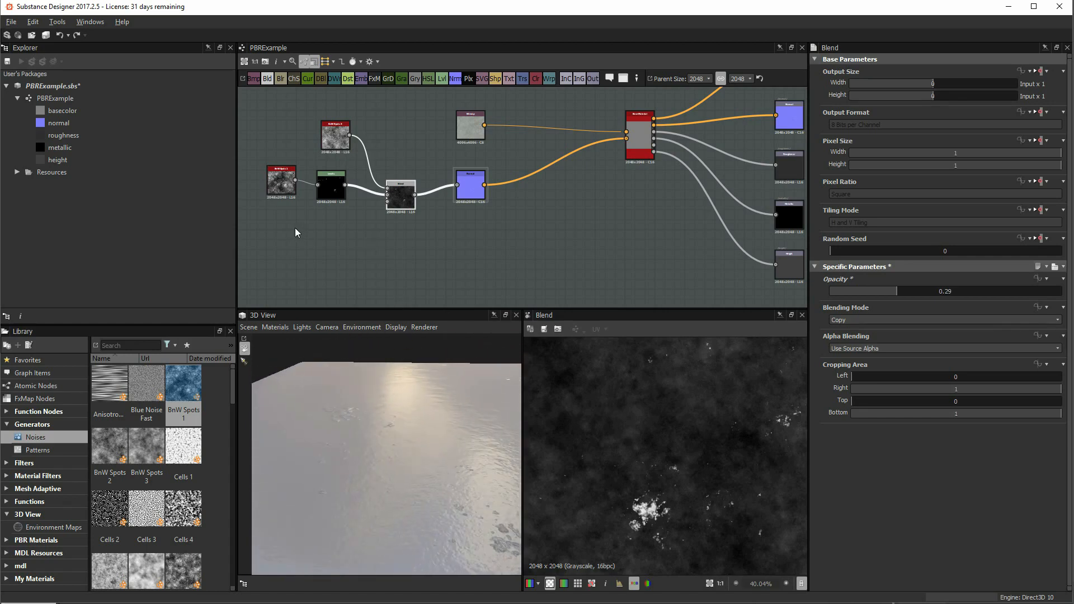
Align BnW Spots 1 and Levels with the Blend node and insert a Blur node between BnW Spots 3 and Blend.
drag(283, 180, 336, 200)
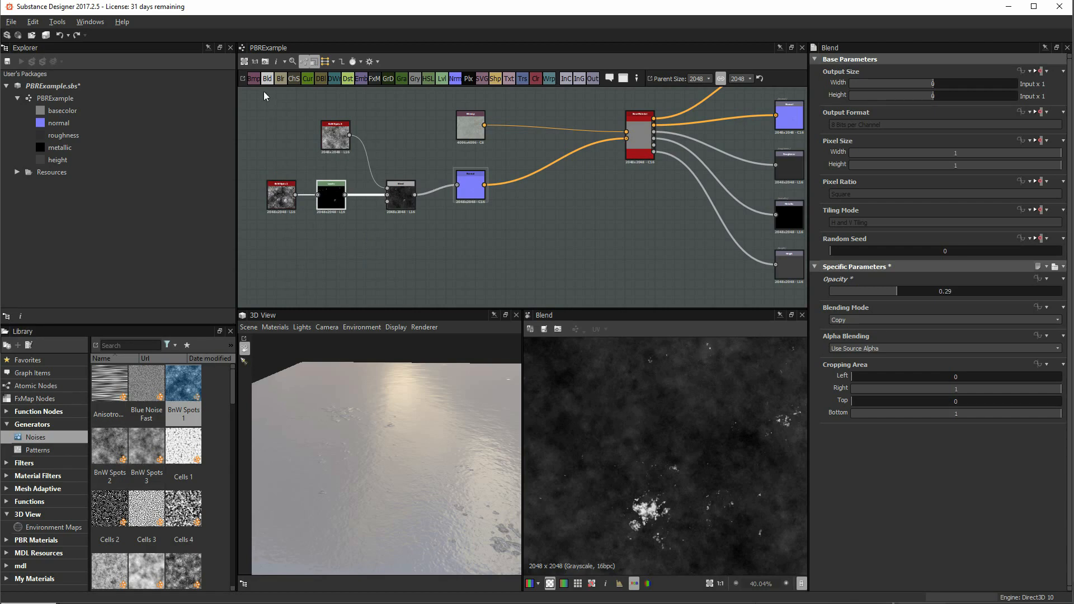
drag(283, 81, 281, 134)
drag(369, 166, 366, 151)
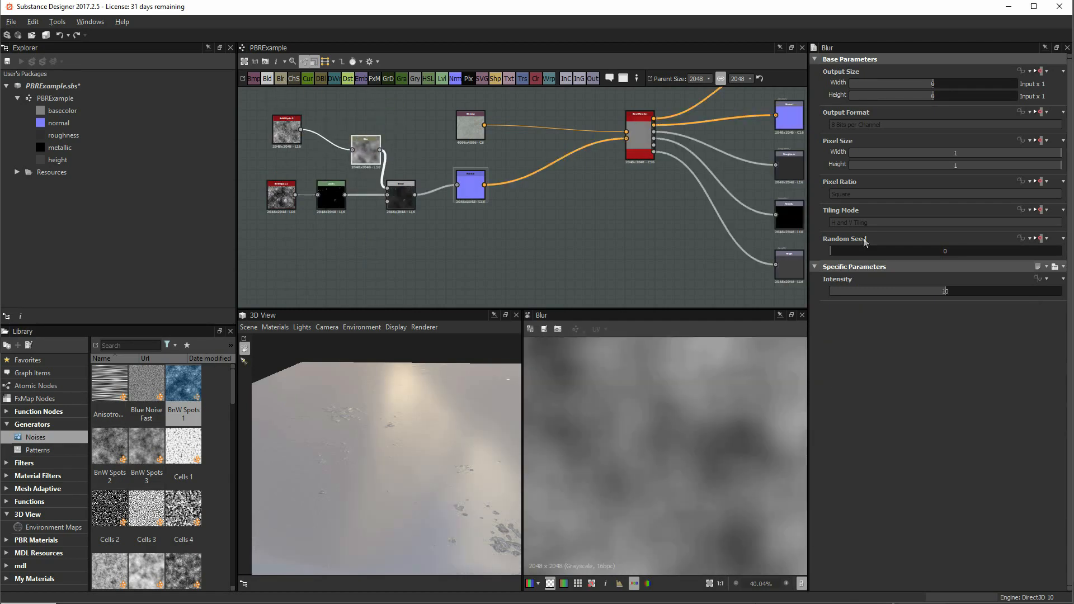
Set the Blur node's Intensity to 0.29 and check the softened noise on the 3D surface.
drag(922, 289, 832, 291)
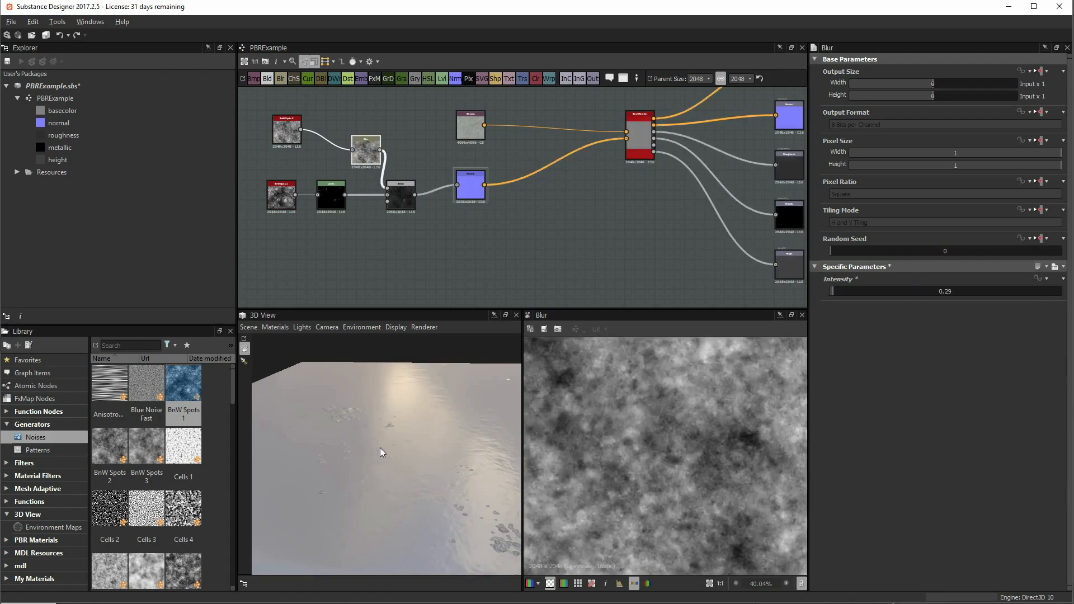
drag(365, 450, 529, 414)
drag(475, 464, 361, 412)
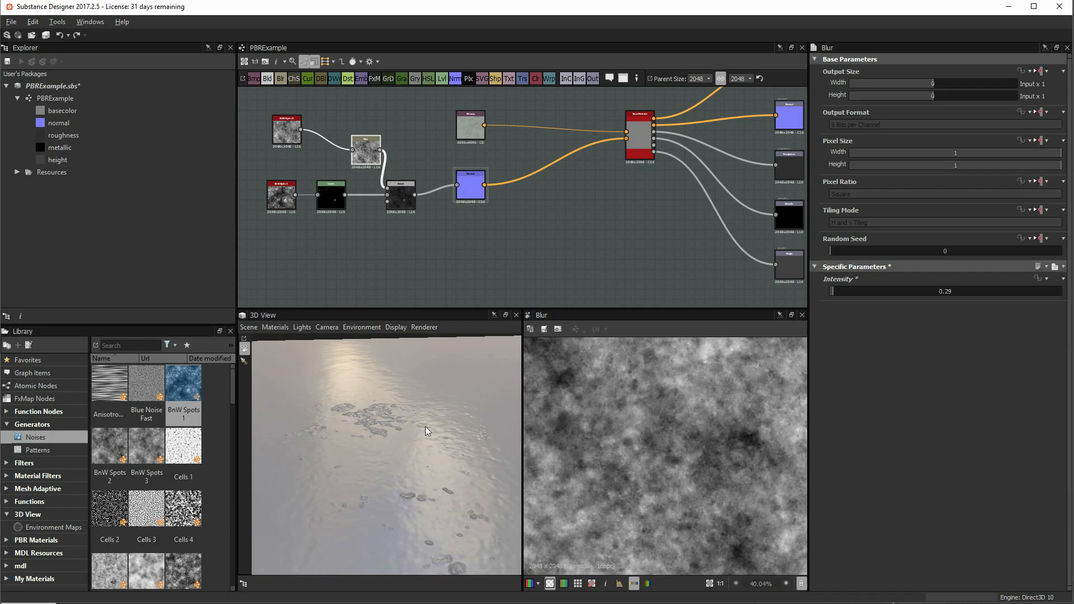
scroll(675, 424, down, 3)
scroll(676, 427, up, 1)
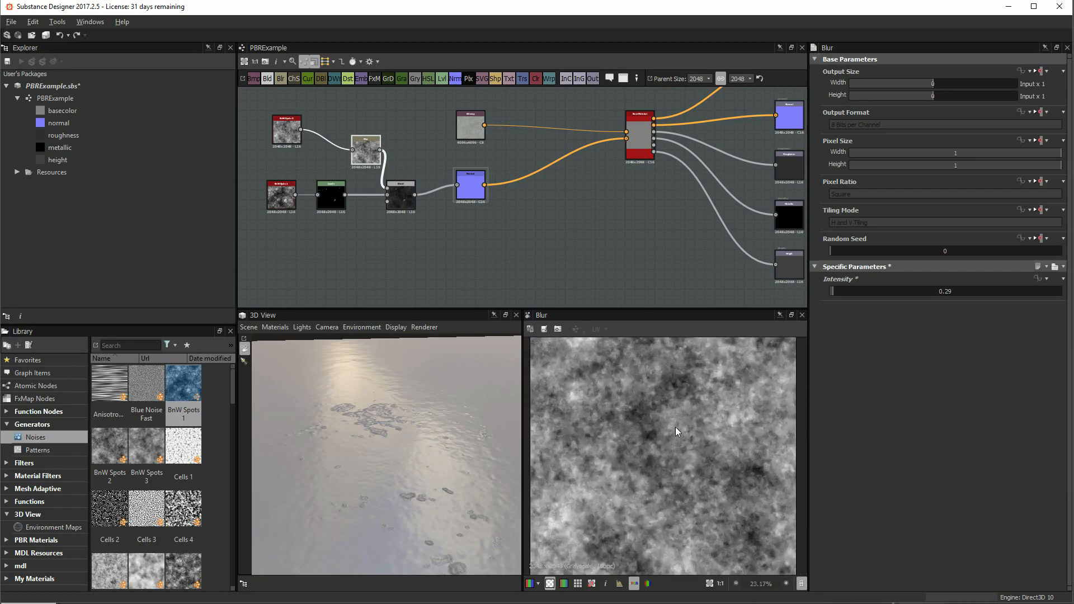
Move the Normal node further from Blend and insert an Invert Grayscale node between them.
drag(470, 188, 520, 187)
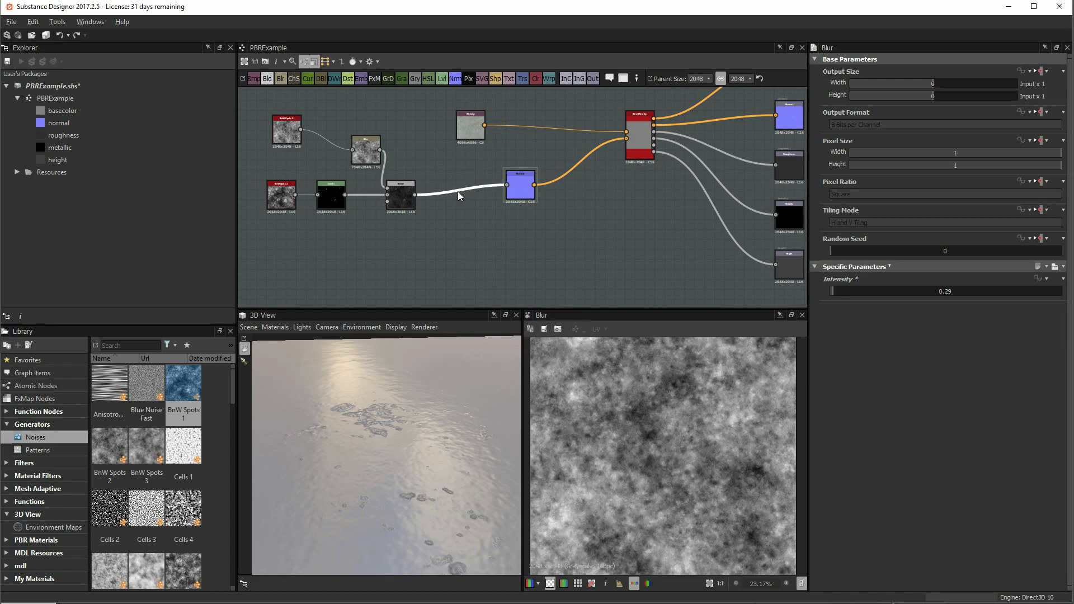
key(space)
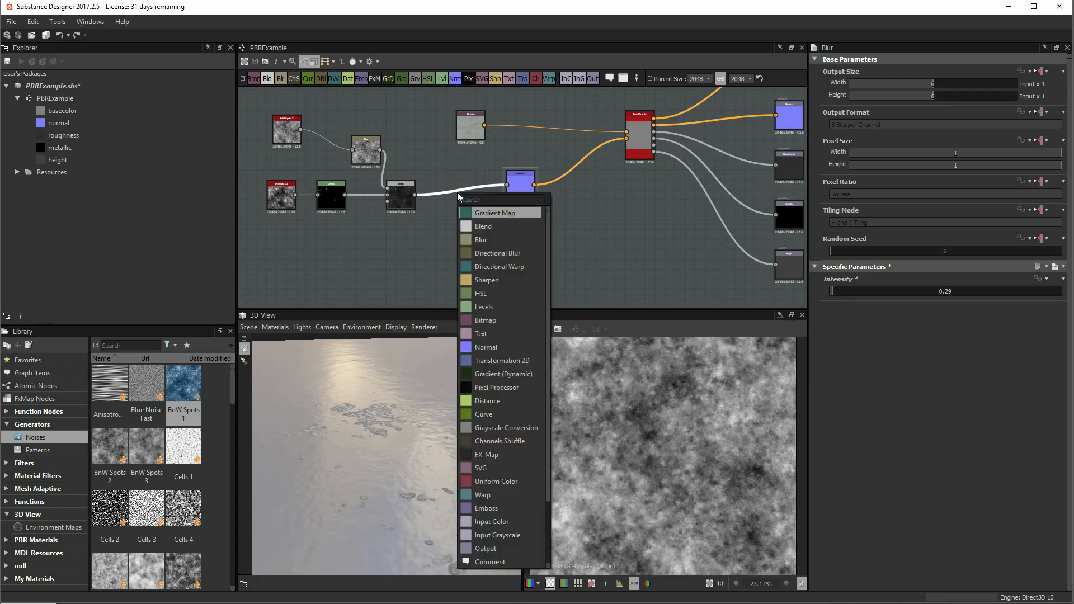
text(inv)
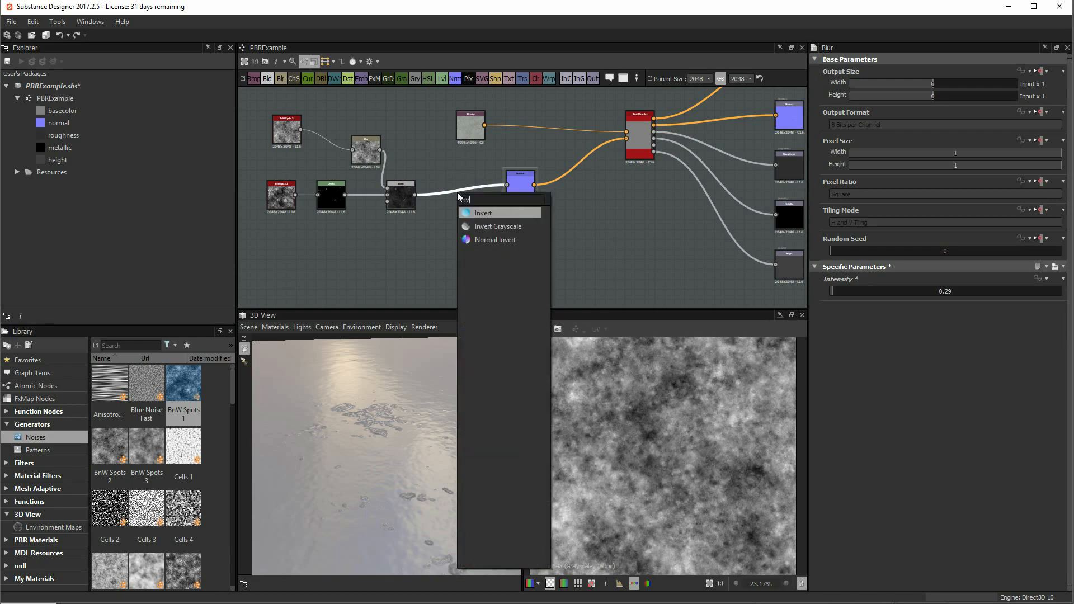
click(486, 226)
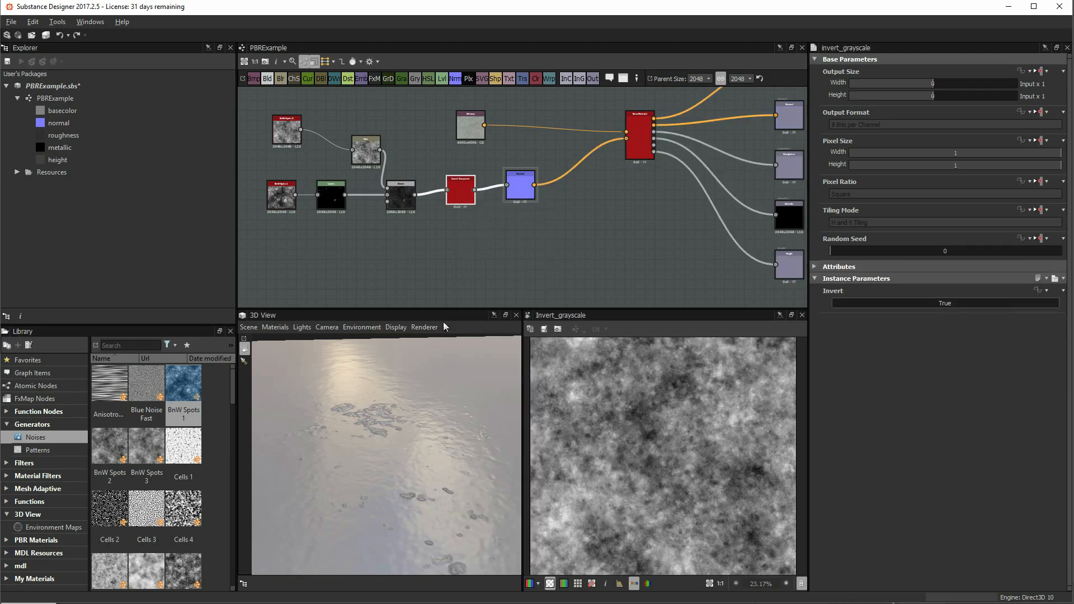
Shift the Blur node closer to BnW Spots 3 and insert a Histogram Range node between Blur and Blend.
drag(373, 425, 402, 447)
drag(369, 161, 335, 146)
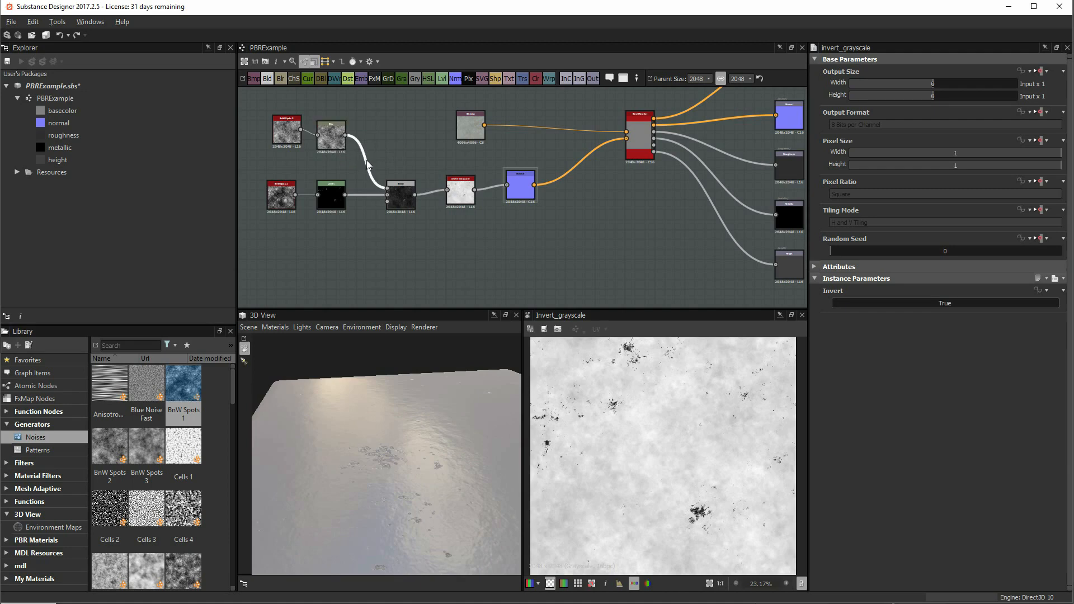
key(space)
text(hi)
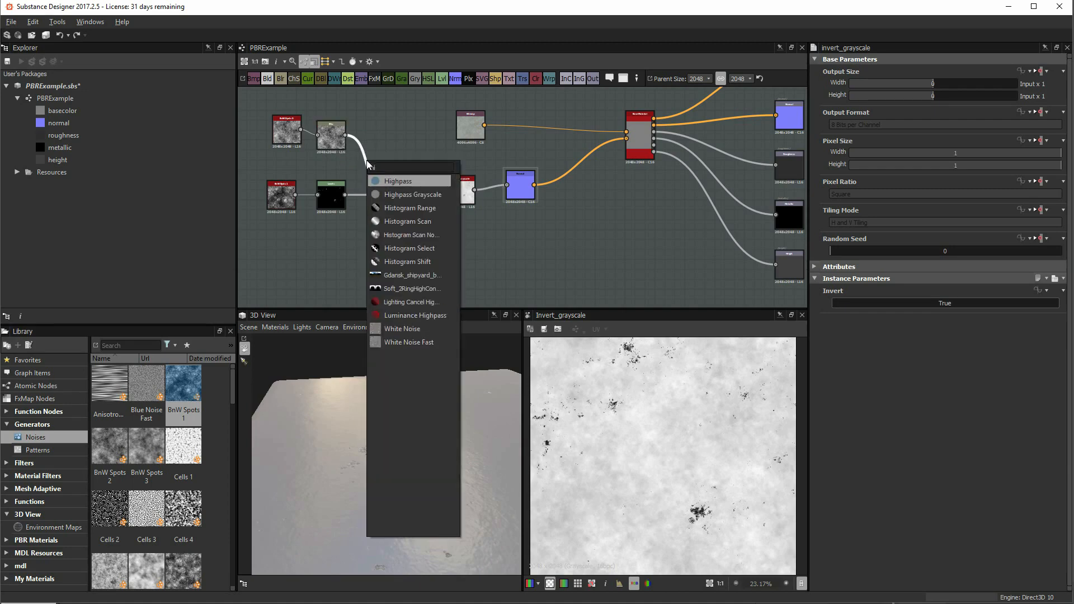
text(st)
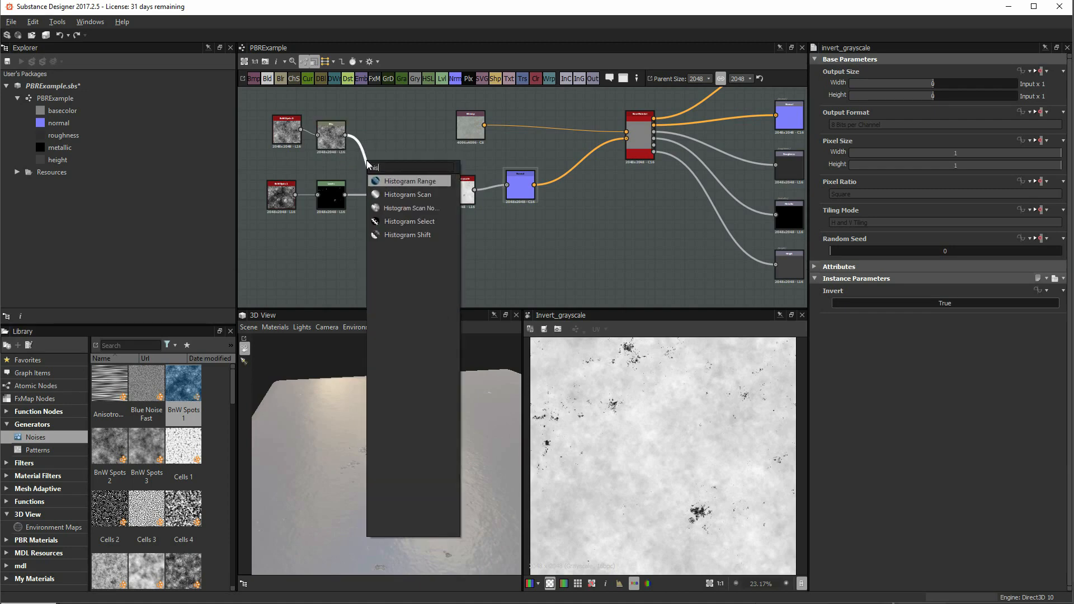
click(395, 180)
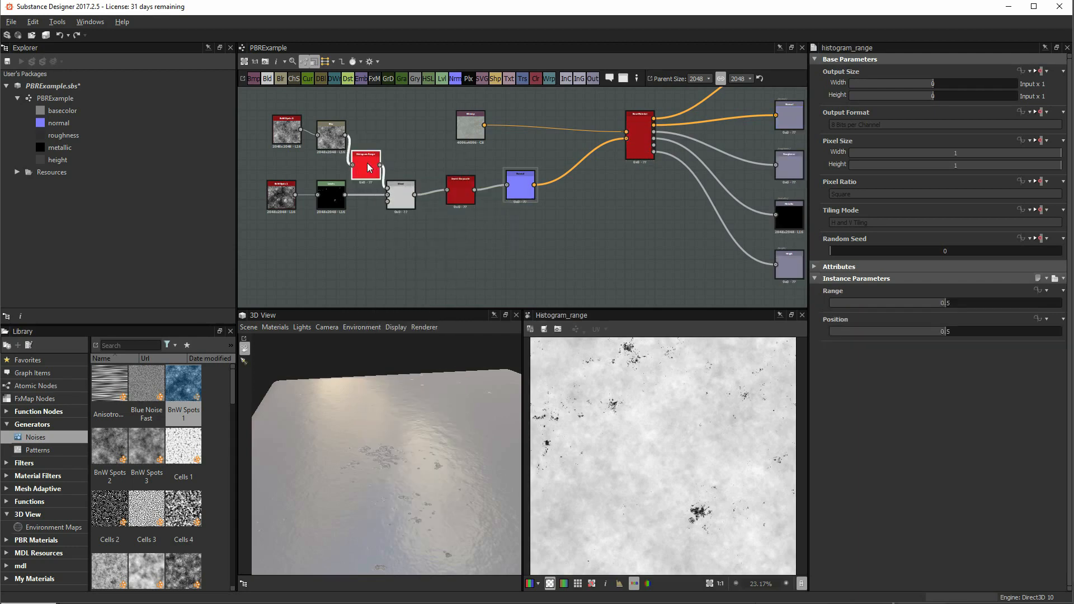
drag(367, 163, 373, 148)
Set the Histogram Range node's Position to 0.42 and check the result on the 3D surface.
drag(399, 414, 448, 430)
click(937, 332)
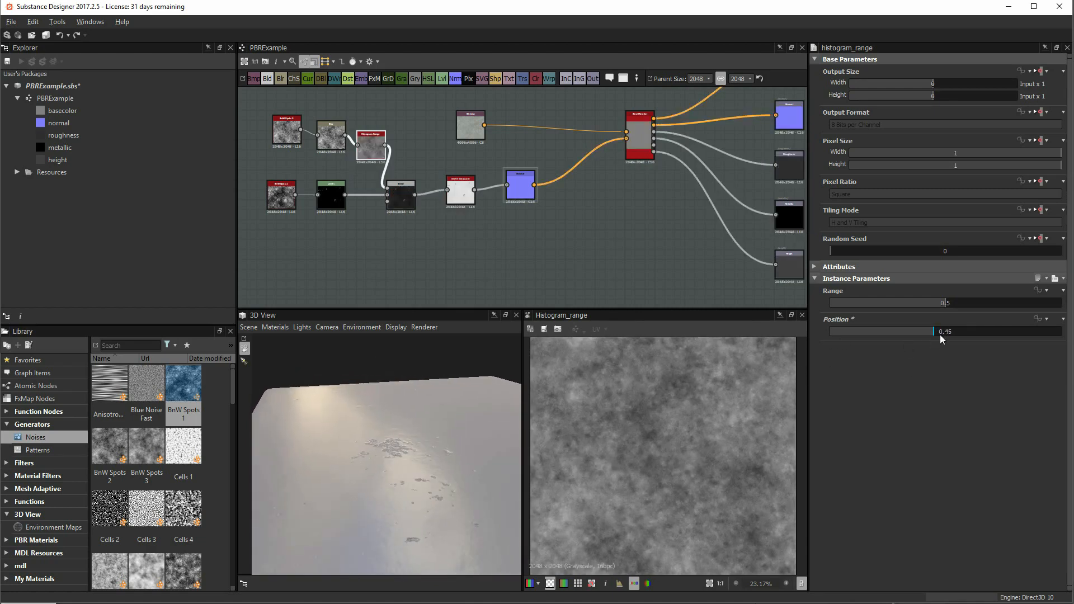
drag(943, 334, 927, 334)
drag(430, 441, 424, 448)
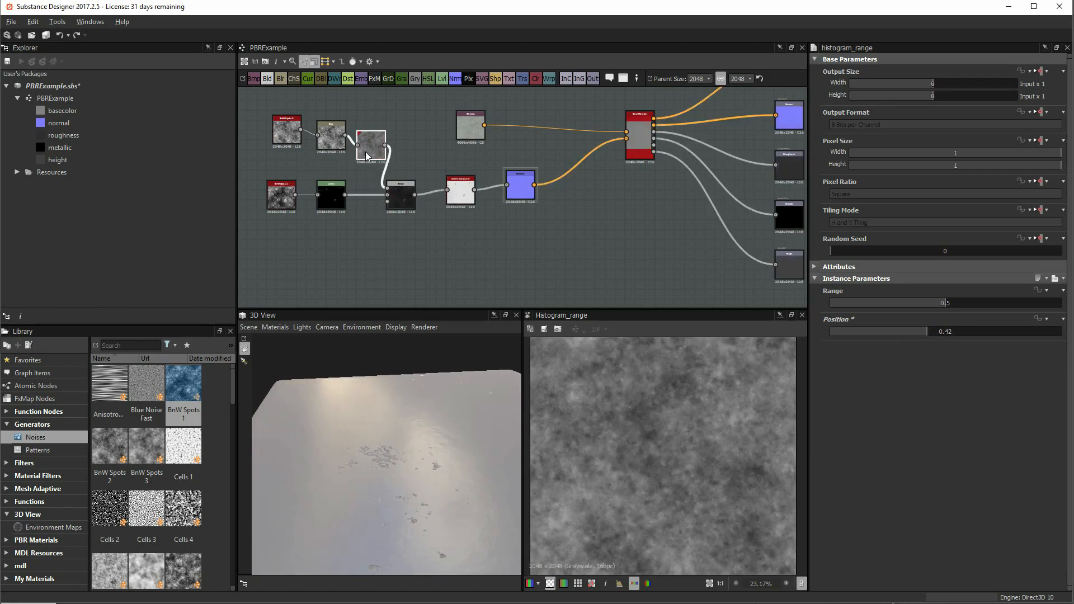
Compare the Histogram Range node's Range at 0.08 and 1 on the 3D surface, and return it to 0.5.
scroll(365, 152, up, 4)
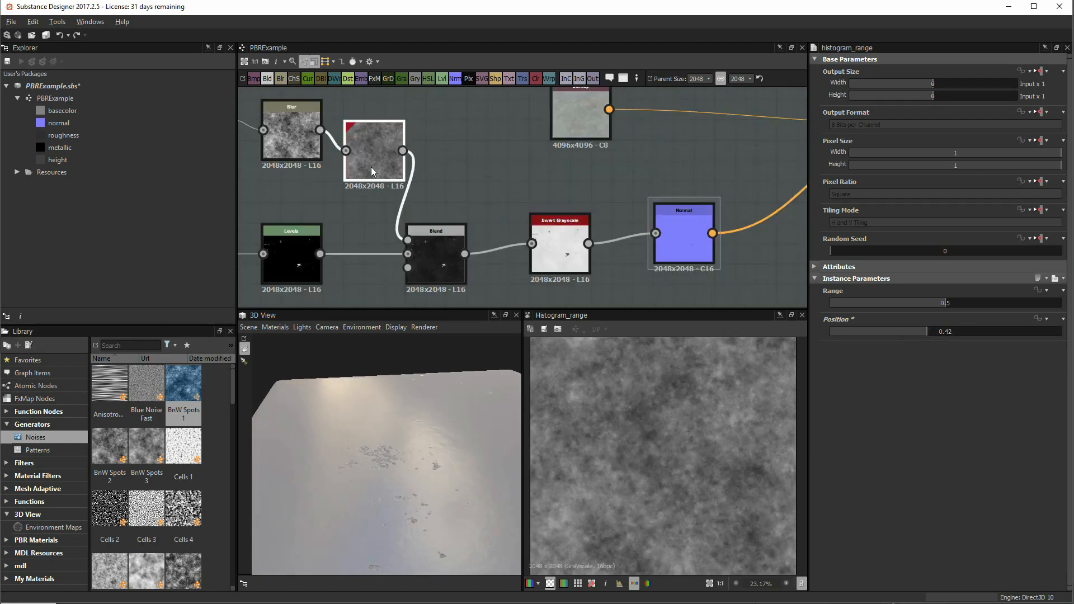
drag(923, 304, 847, 303)
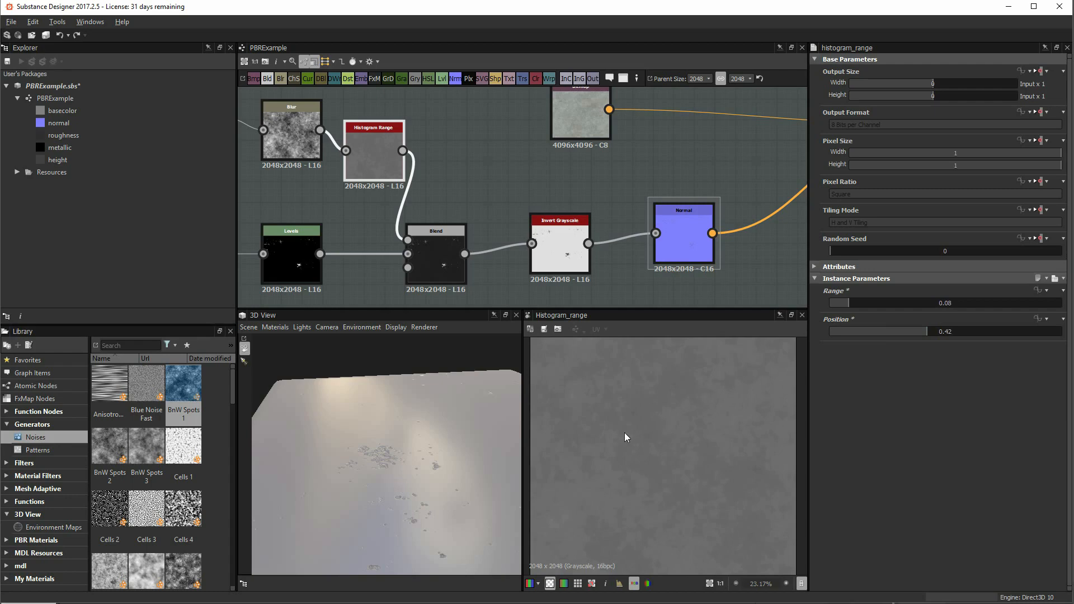
drag(899, 300, 1061, 302)
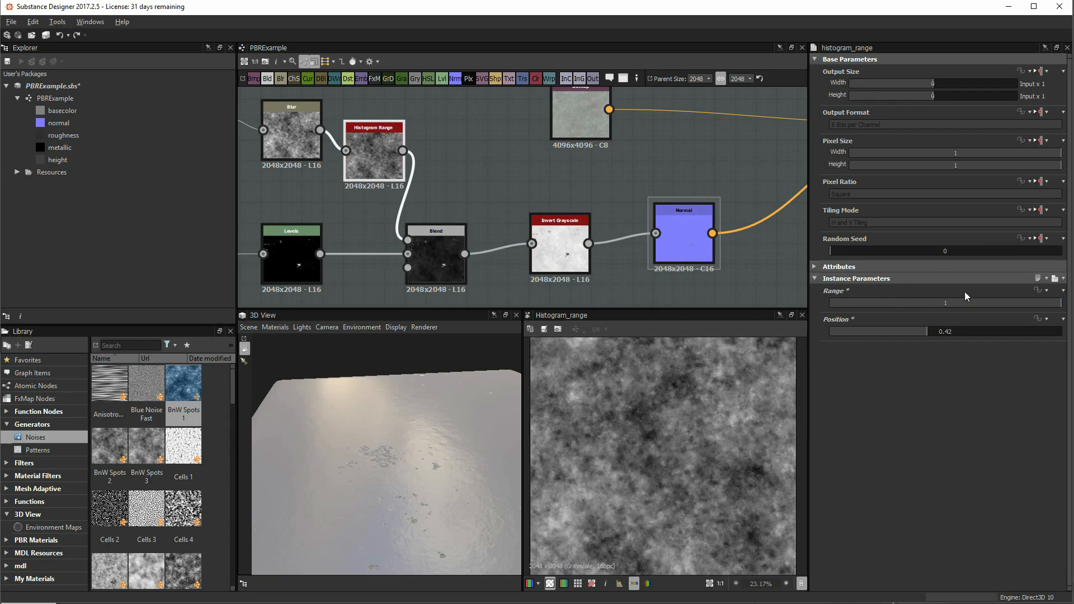
drag(946, 303, 945, 303)
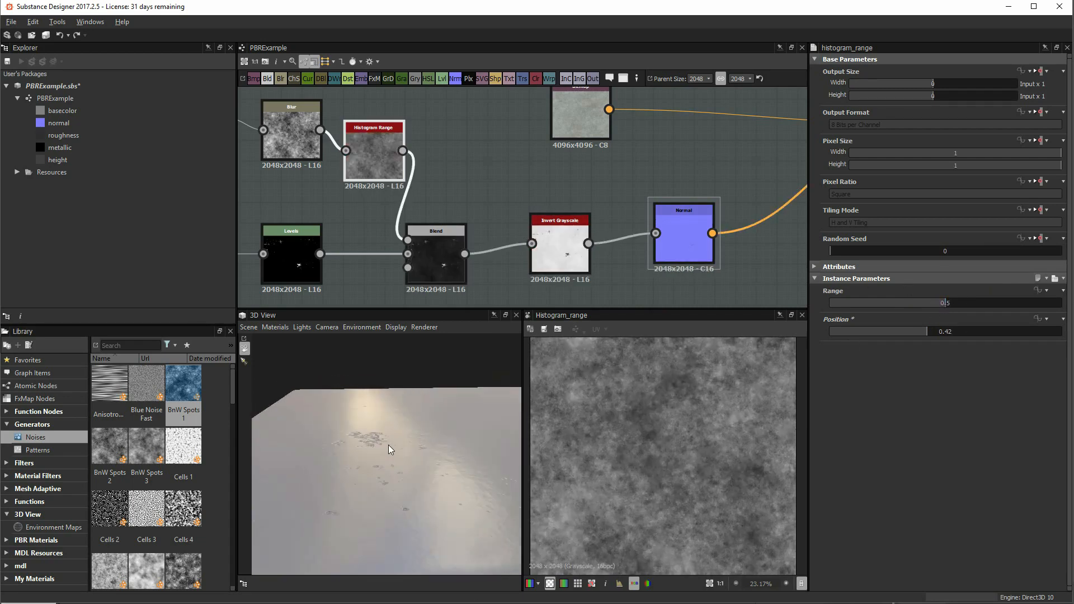
mouse_move(388, 445)
mouse_down()
mouse_move(406, 440)
mouse_move(394, 463)
mouse_move(357, 461)
mouse_move(384, 459)
mouse_up()
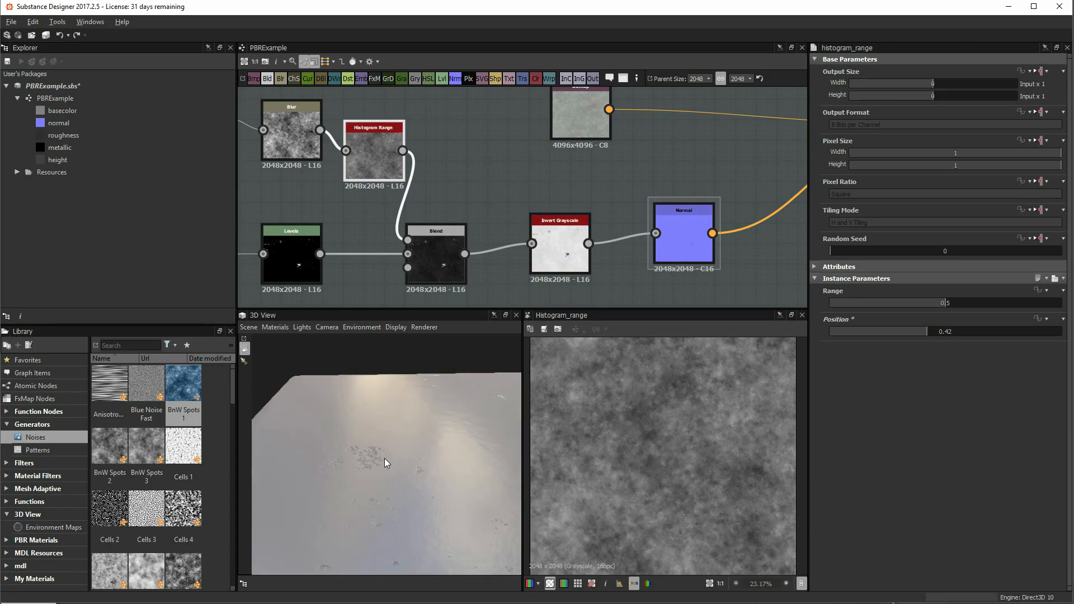
scroll(489, 178, down, 3)
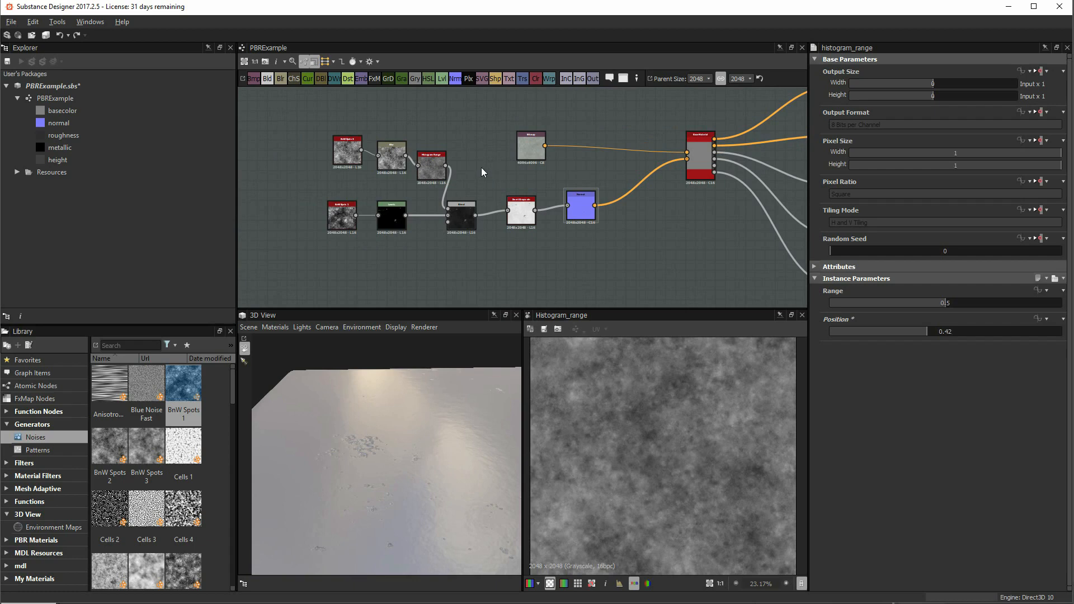
mouse_move(424, 412)
mouse_down()
mouse_move(461, 418)
mouse_move(441, 433)
mouse_move(426, 421)
mouse_move(445, 408)
mouse_up()
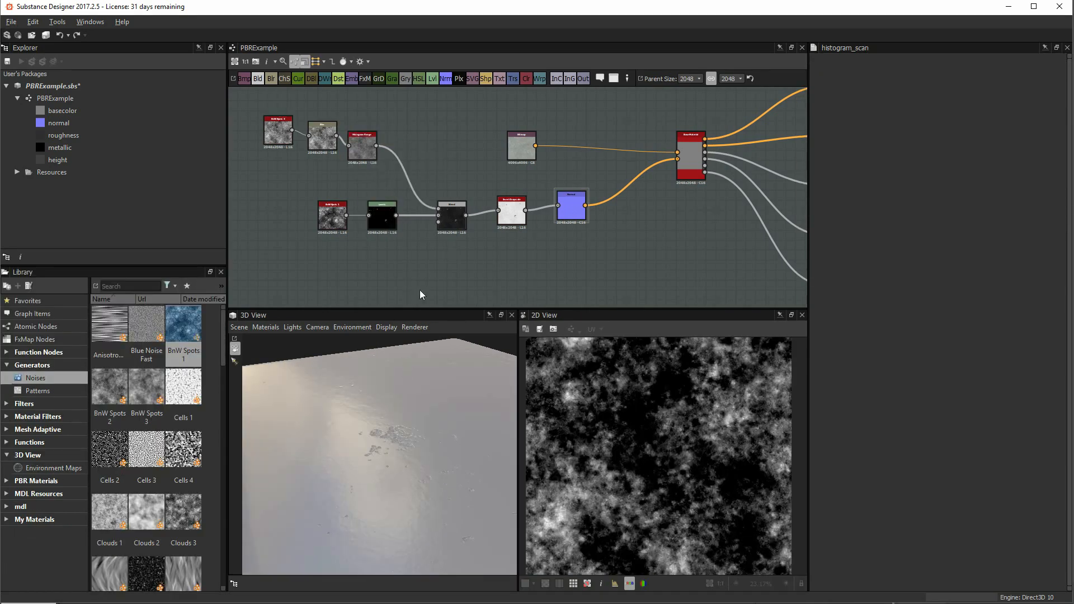
Insert a Histogram Scan node between Histogram Range and Blend, and place it beside the Histogram Range node.
double_click(362, 146)
mouse_move(386, 424)
mouse_down()
mouse_move(365, 420)
mouse_move(378, 412)
mouse_up()
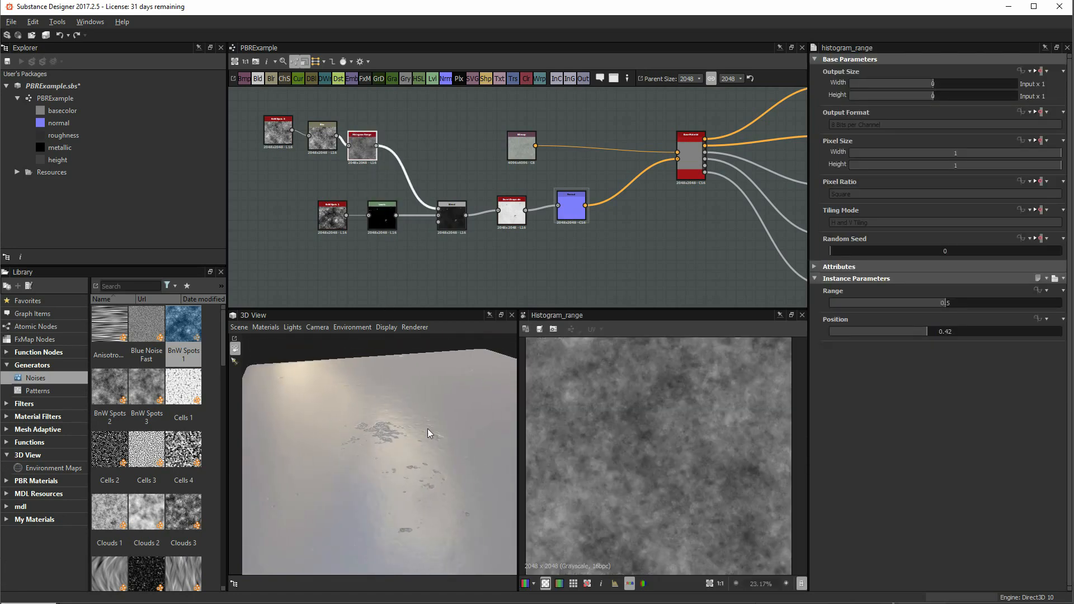
click(407, 179)
key(space)
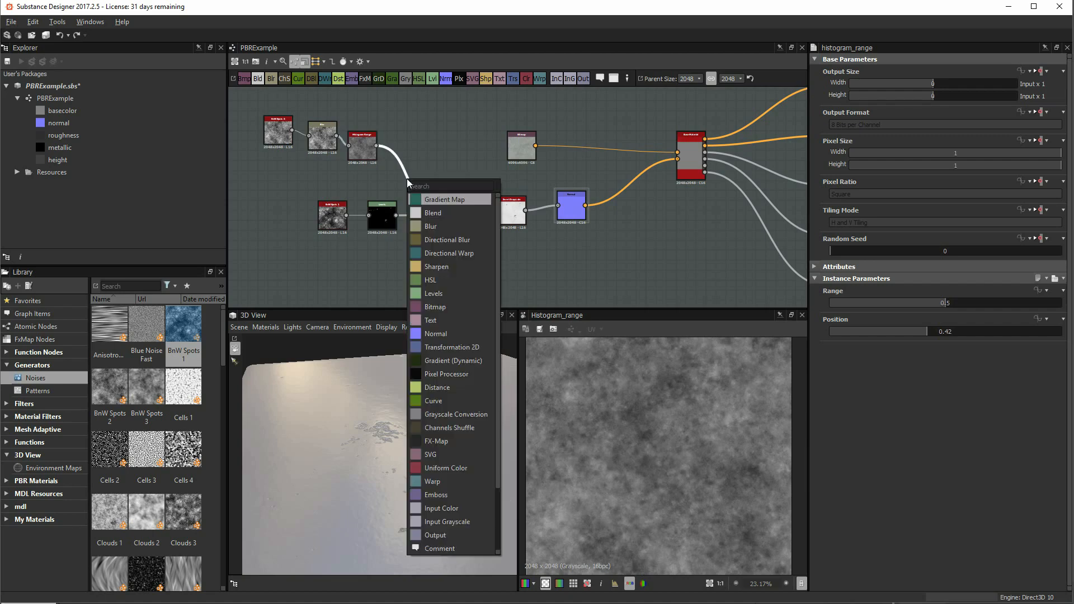
text(hist)
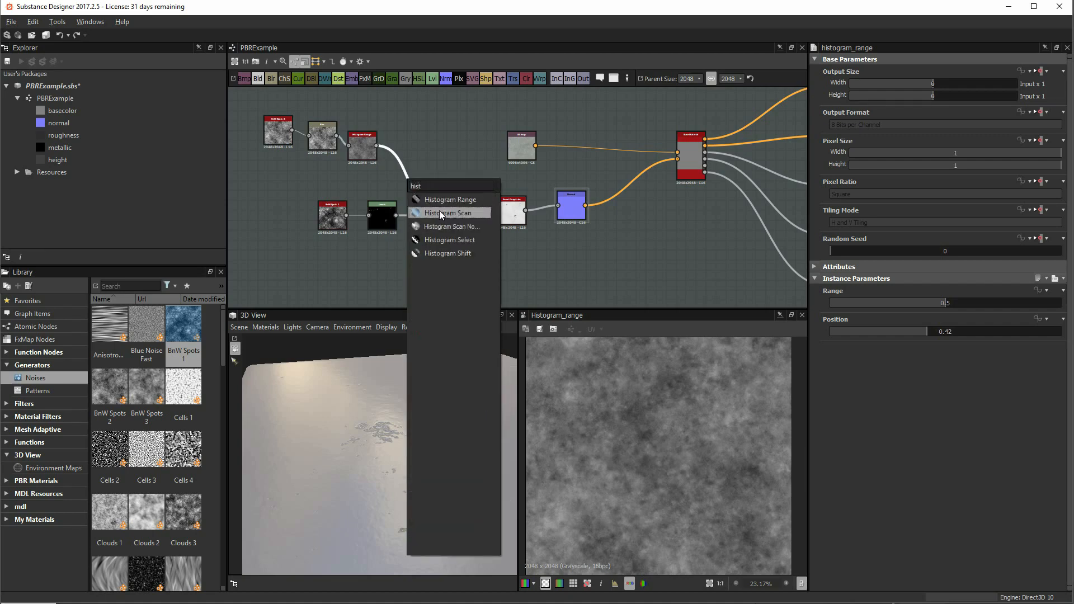
click(438, 210)
scroll(347, 149, up, 4)
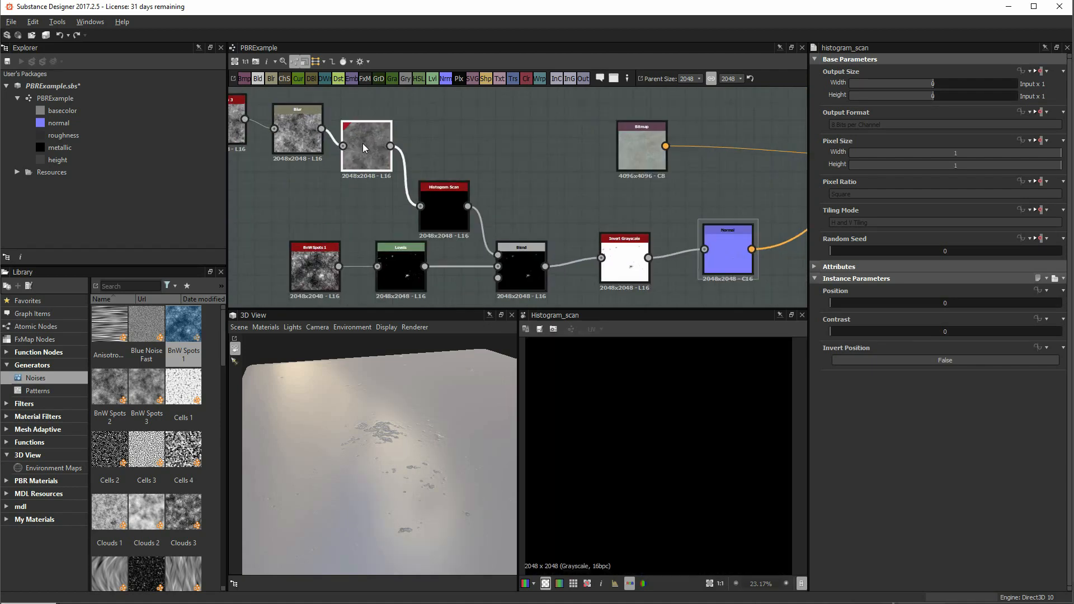
click(362, 143)
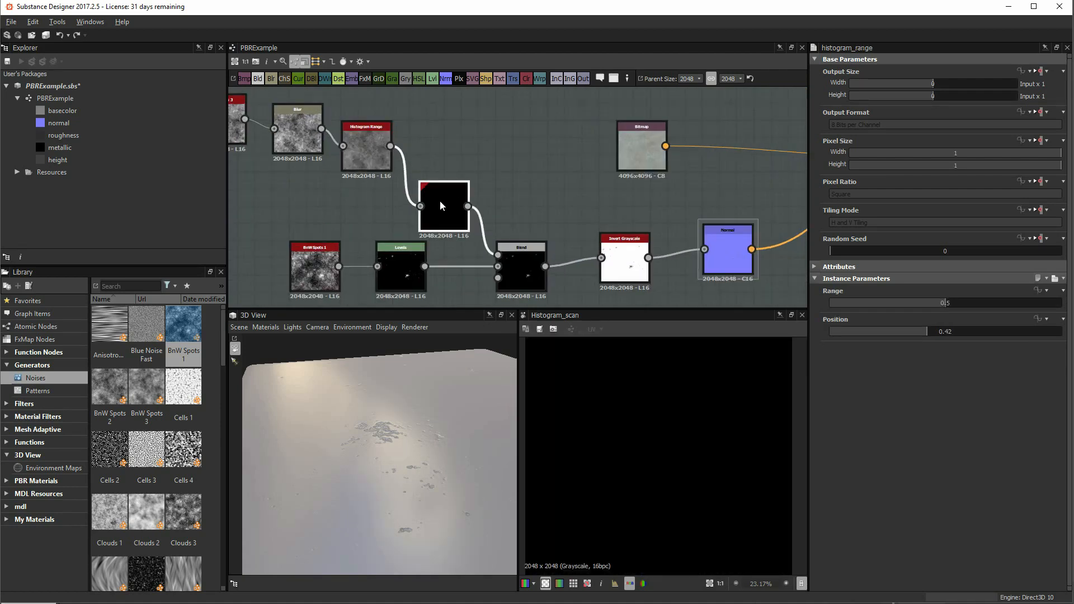
drag(440, 200, 448, 166)
Try Position values of 0.5 and 0.12 on the Histogram Scan node.
mouse_move(425, 381)
mouse_down()
mouse_move(415, 398)
mouse_move(404, 375)
mouse_move(407, 388)
mouse_up()
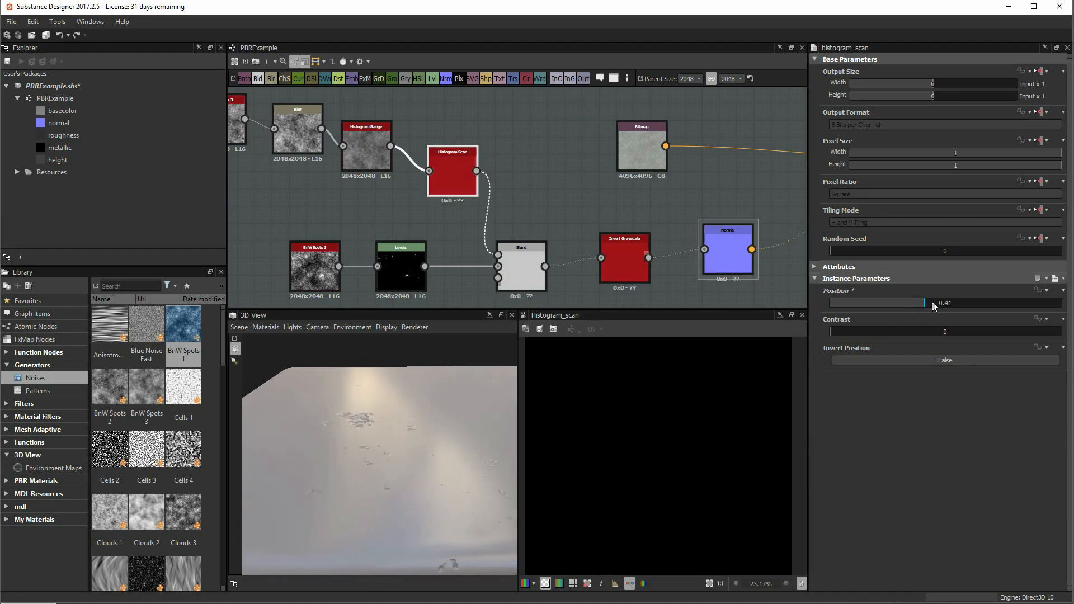
drag(920, 303, 948, 305)
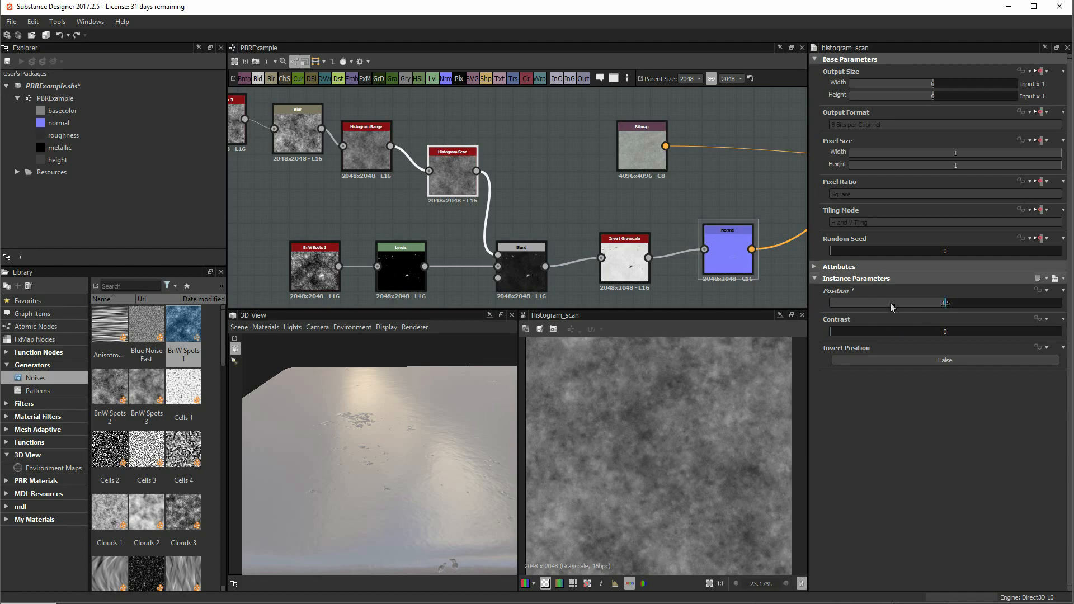
drag(940, 303, 858, 303)
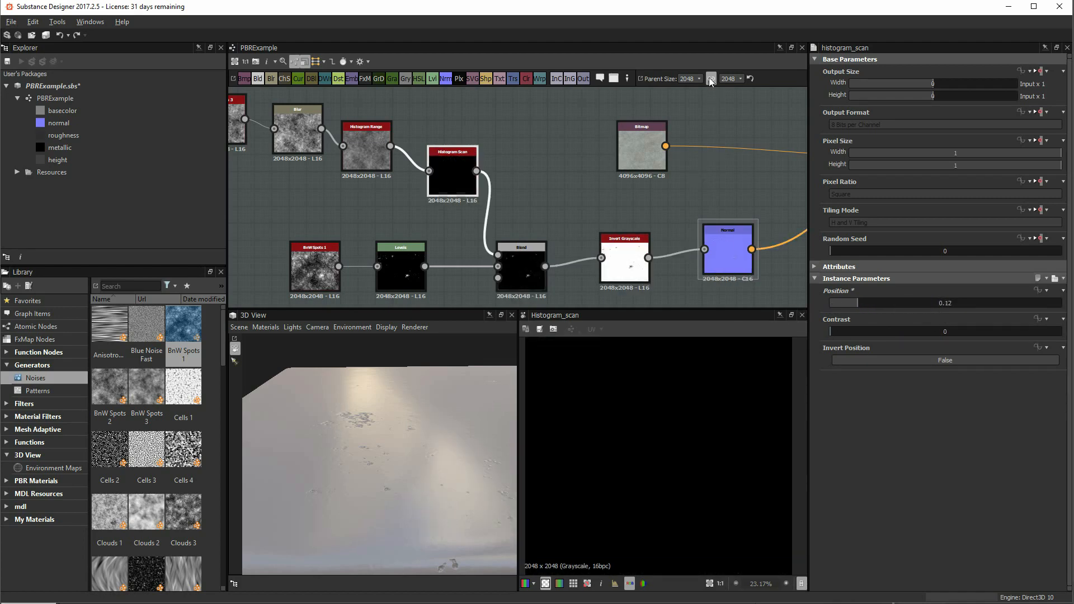
Reduce the graph's parent size to 1024 and set the Histogram Scan node's Position to 0.48.
click(699, 78)
click(693, 132)
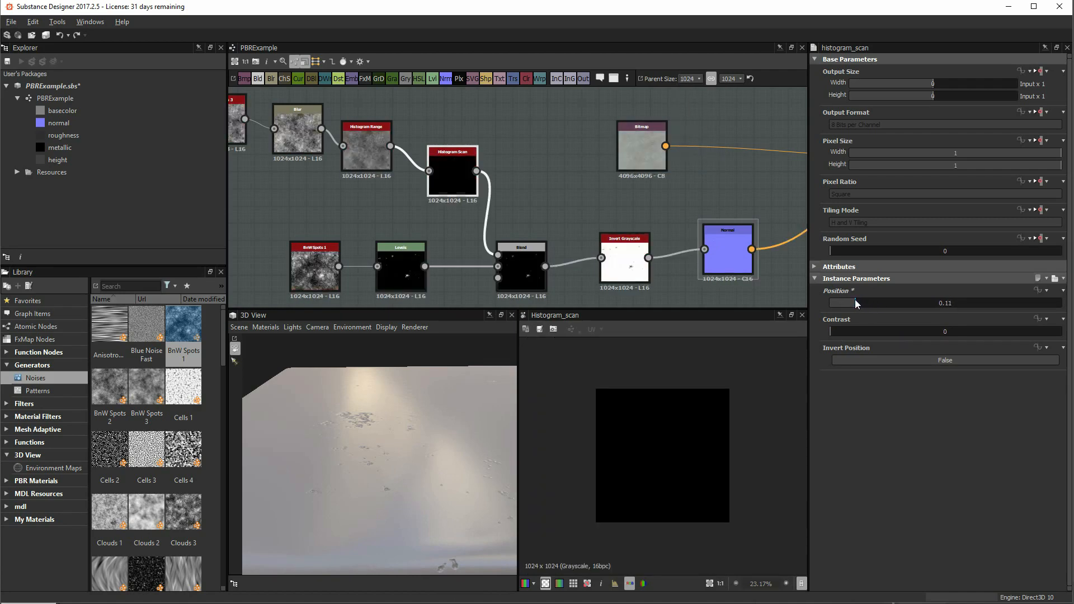
drag(855, 301, 941, 304)
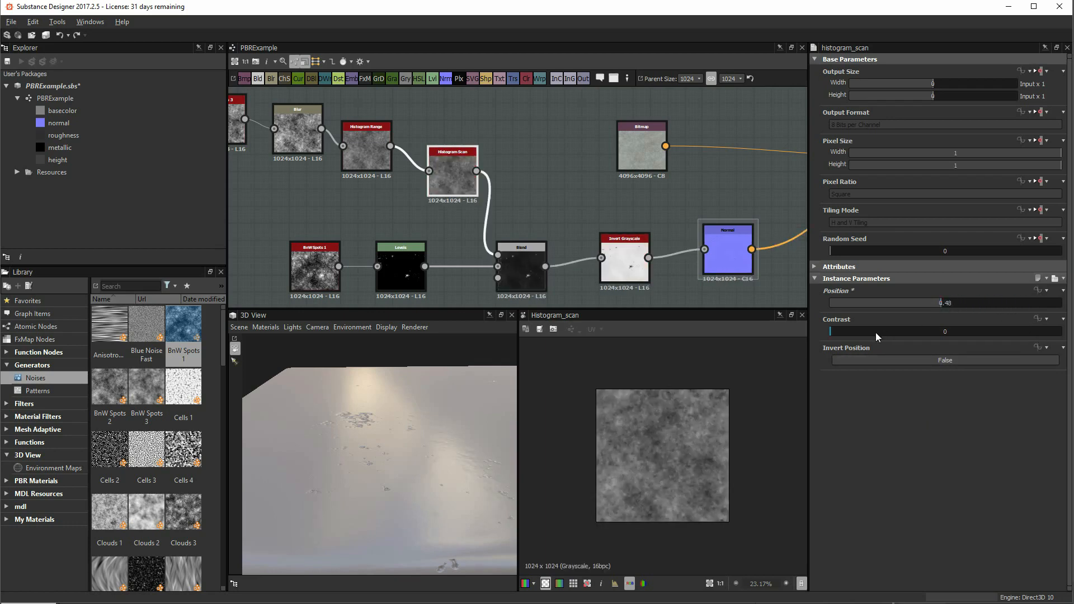
Try the Histogram Scan node with Contrast 0.65, and with Position 0.35 and Contrast about 0.33, checking the 3D surface.
drag(874, 332, 979, 330)
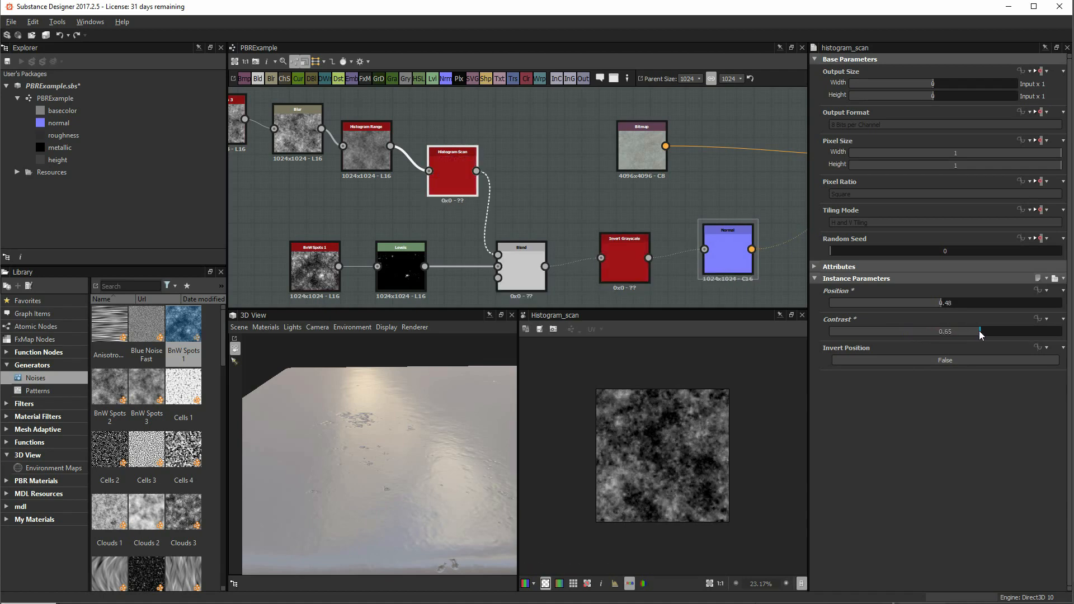
click(909, 306)
click(940, 332)
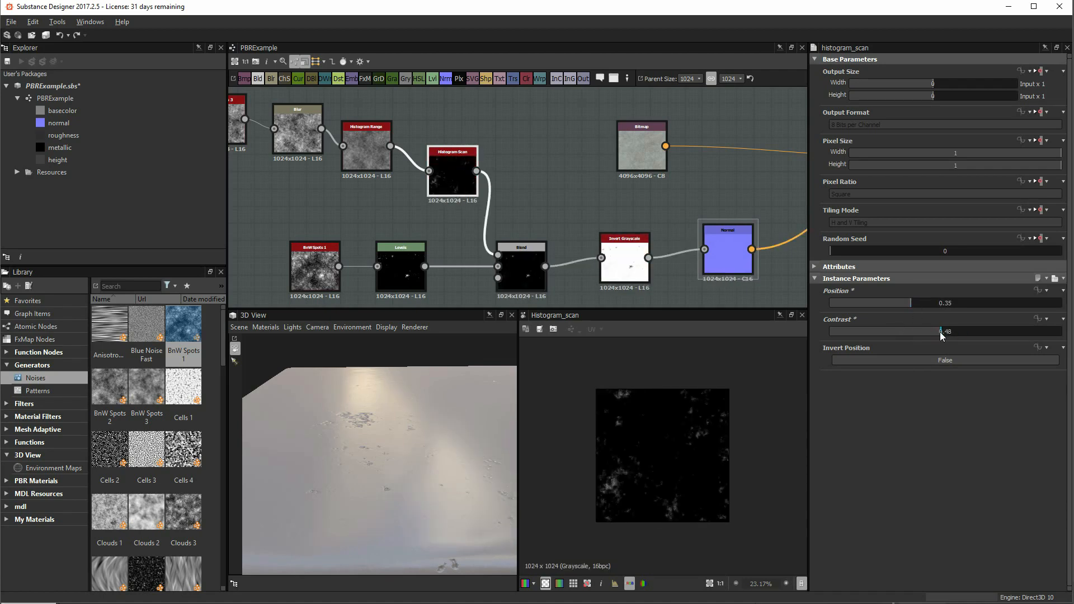
drag(939, 331, 911, 335)
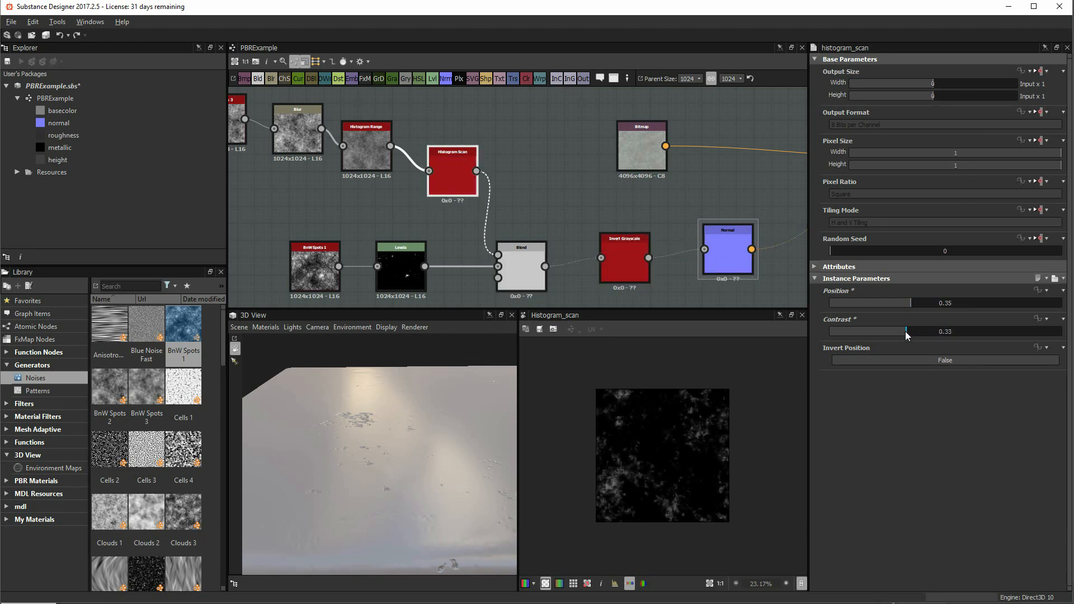
drag(484, 391, 425, 406)
Try stronger Histogram Scan noise with Position 0.6 and Contrast 0.83, and inspect the bumps on the 3D surface.
mouse_move(920, 306)
mouse_down()
mouse_move(944, 304)
mouse_move(953, 328)
mouse_up()
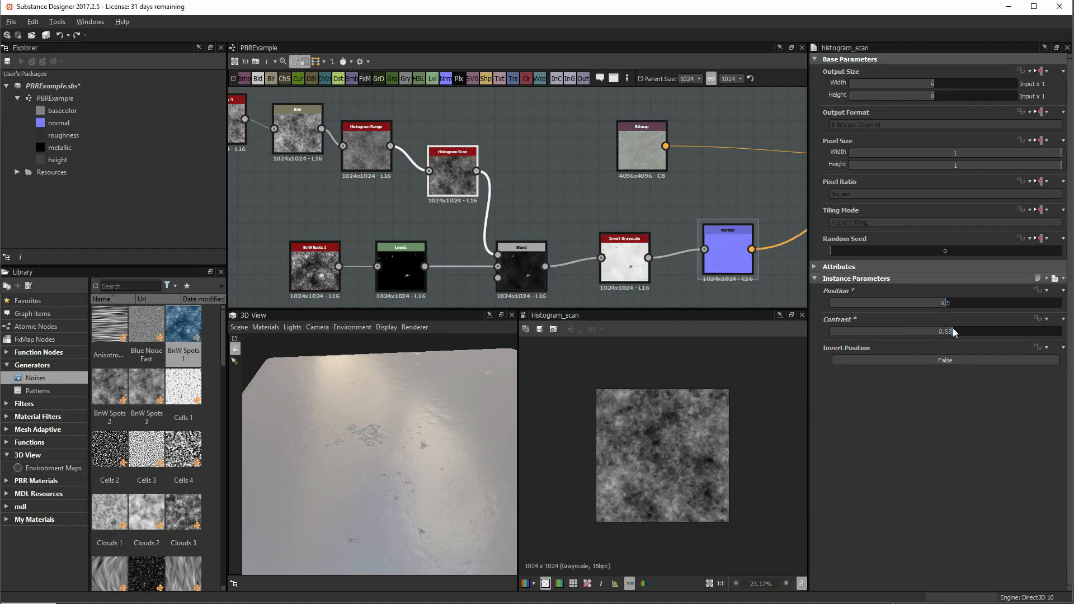
click(968, 303)
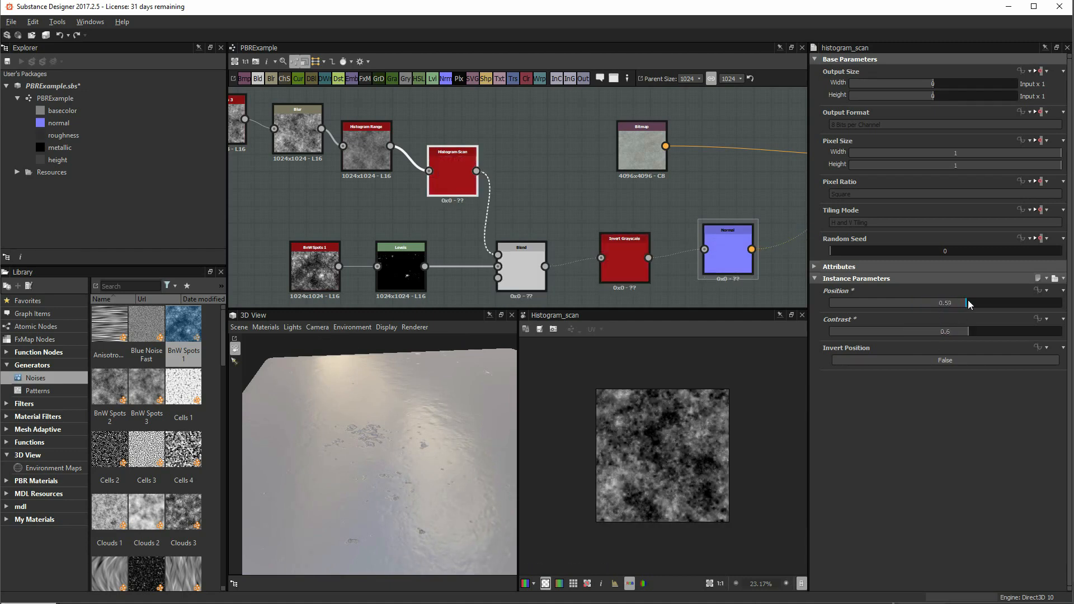
drag(974, 330, 1022, 329)
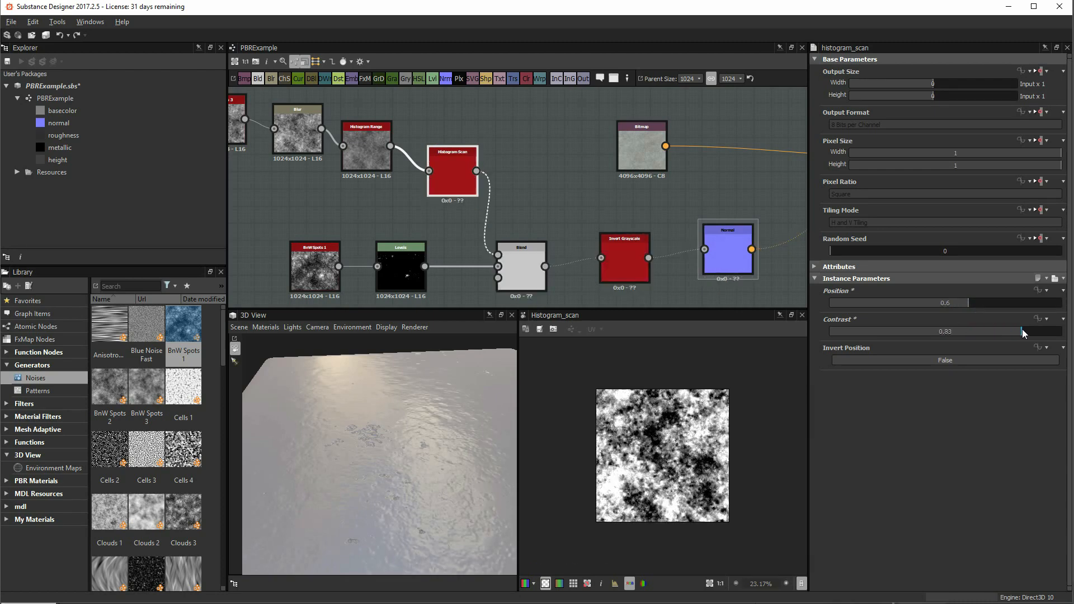
drag(488, 422, 394, 430)
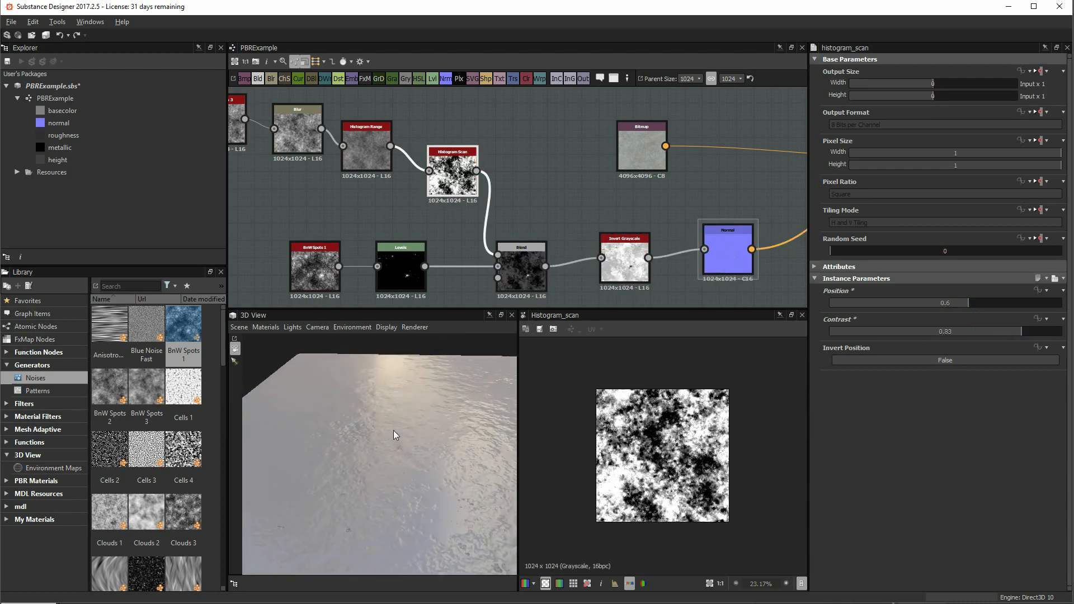
Set the Histogram Scan node's Position to 0.5 and Contrast to 0.78, checking the surface reflections from several angles.
drag(966, 306, 948, 305)
drag(462, 468, 389, 407)
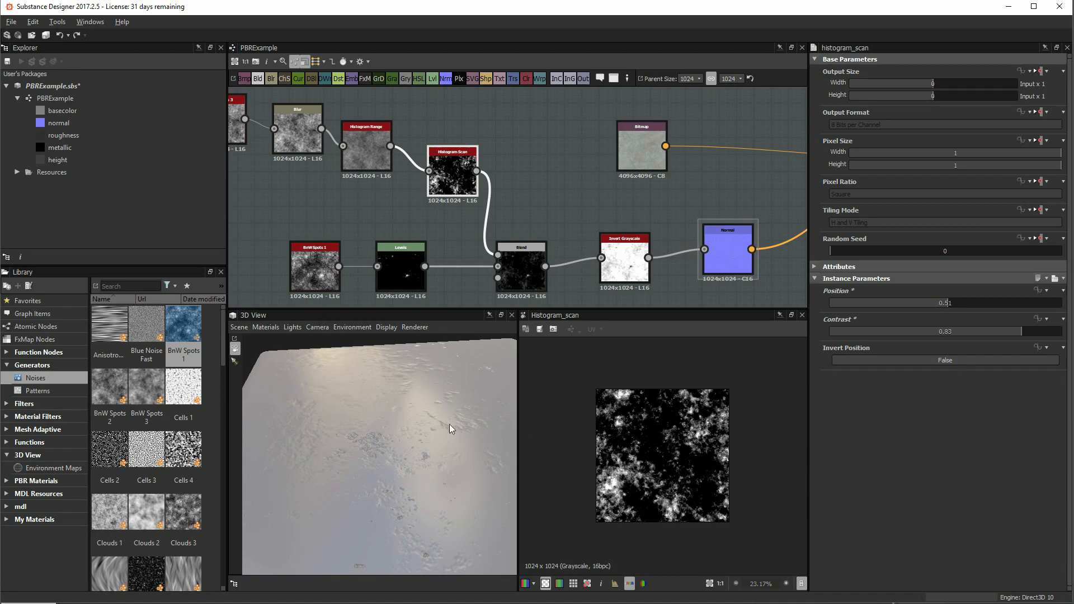
drag(509, 471, 450, 464)
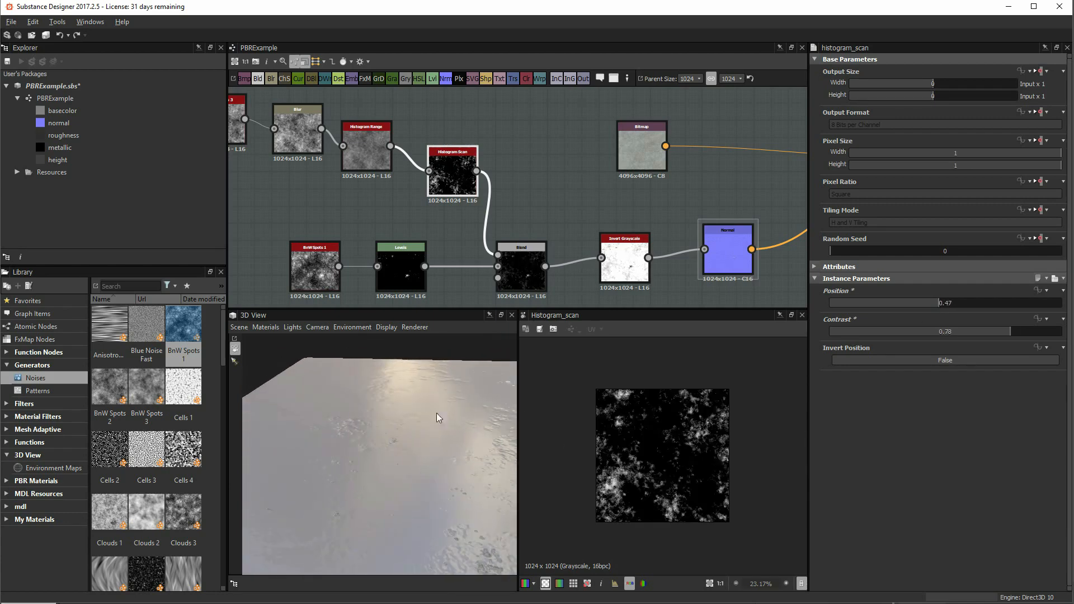
drag(436, 412, 727, 391)
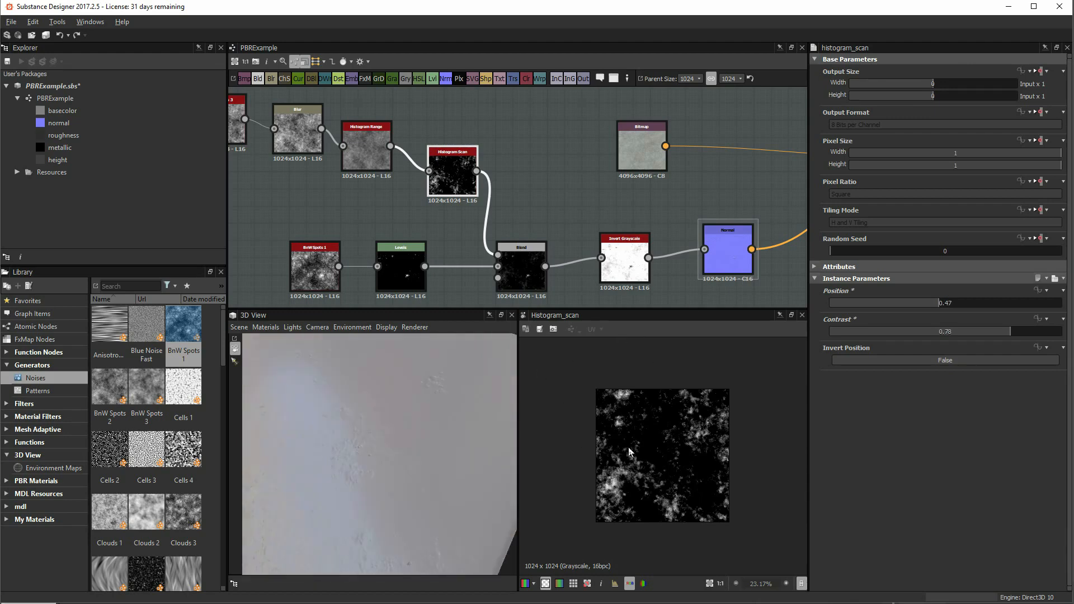
click(944, 302)
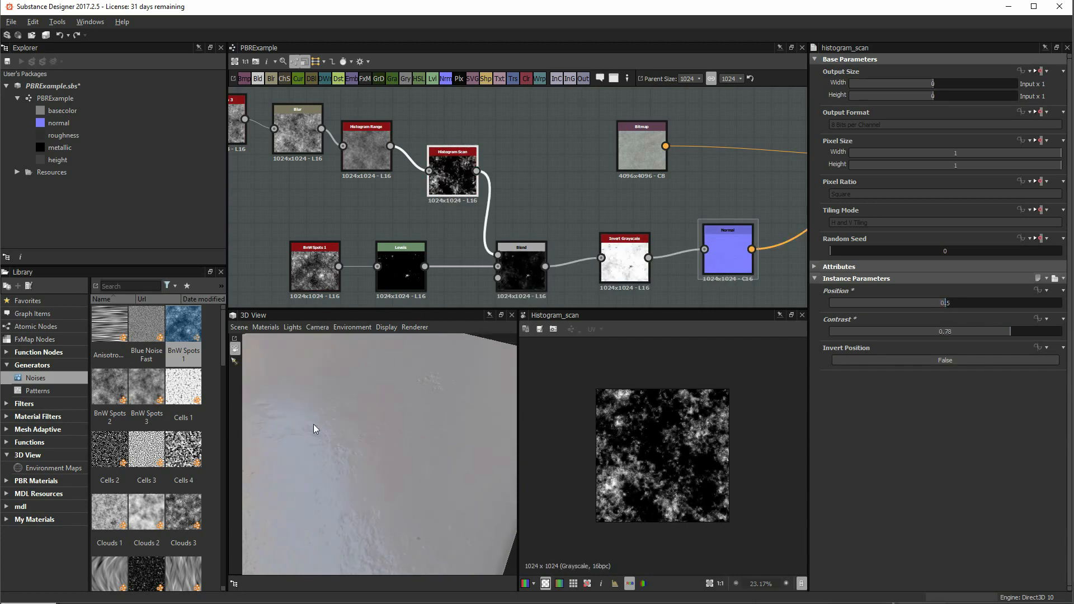
drag(313, 424, 453, 262)
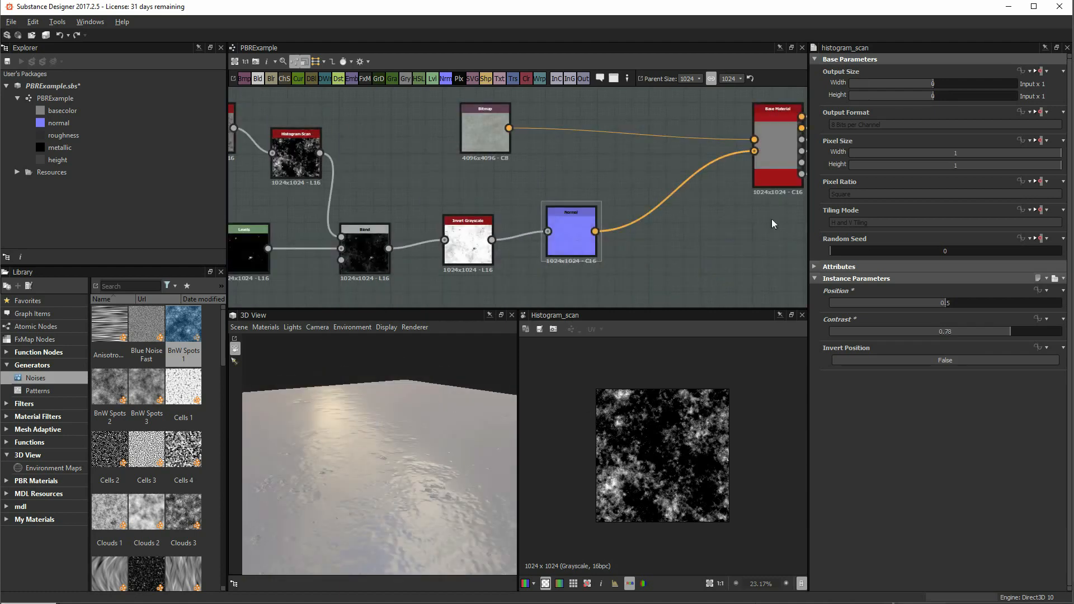
Set the Base Material node's Grunge Amount to 0.32 and try Roughness Value 34, checking the reflections on the 3D surface.
click(767, 178)
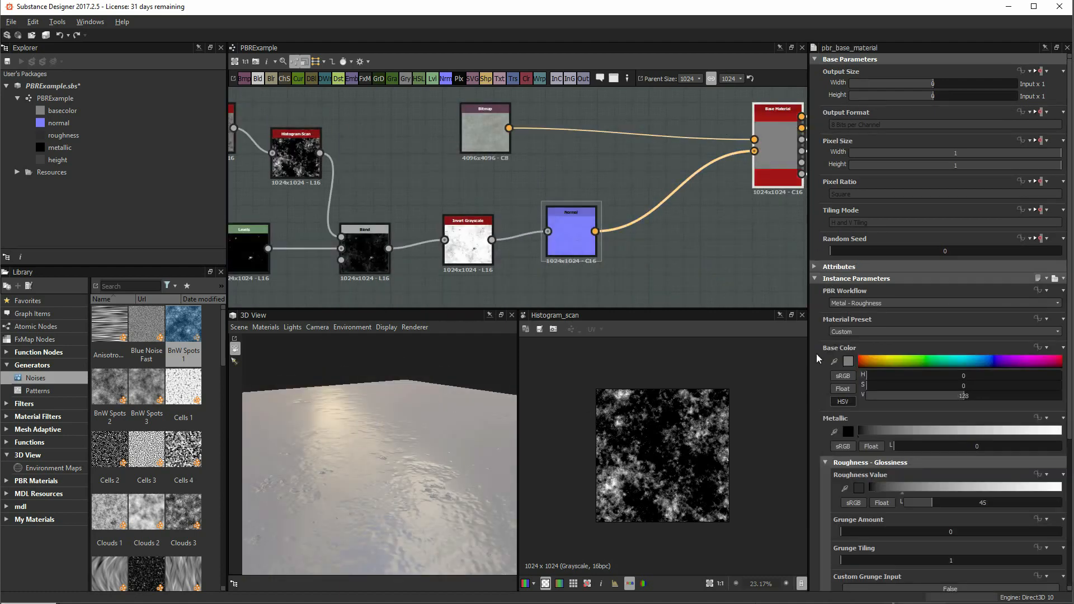
click(865, 531)
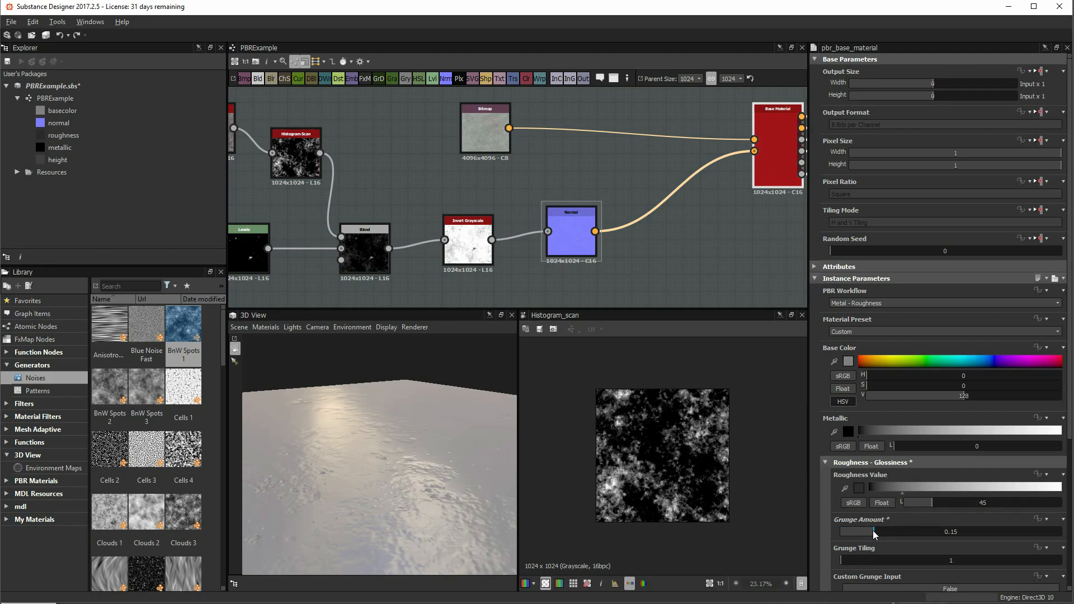
drag(879, 535, 888, 534)
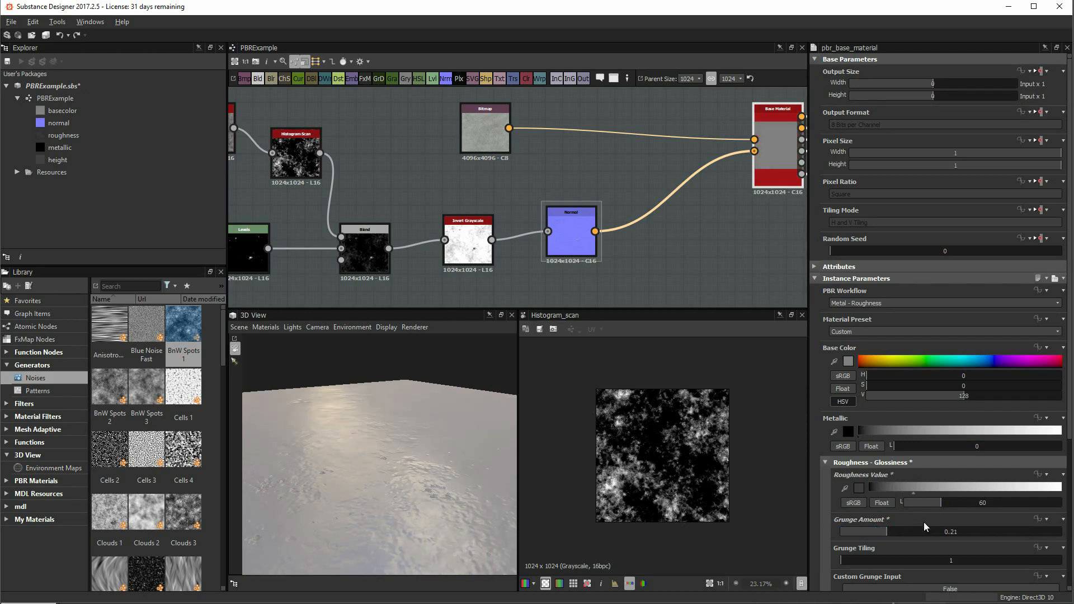
drag(886, 531, 872, 532)
drag(938, 503, 926, 503)
drag(871, 532, 912, 534)
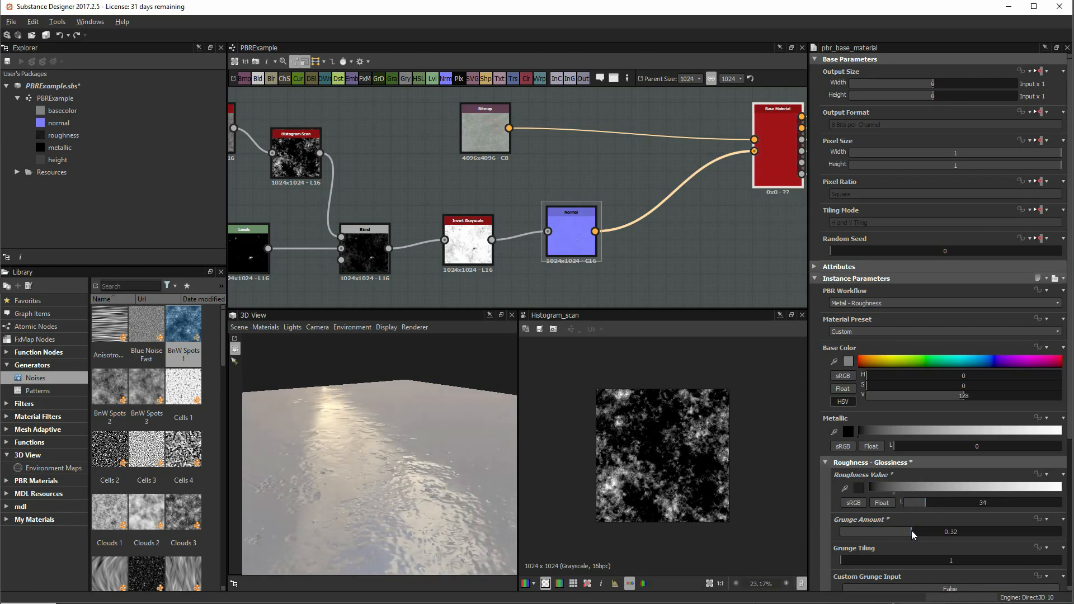
drag(425, 440, 408, 447)
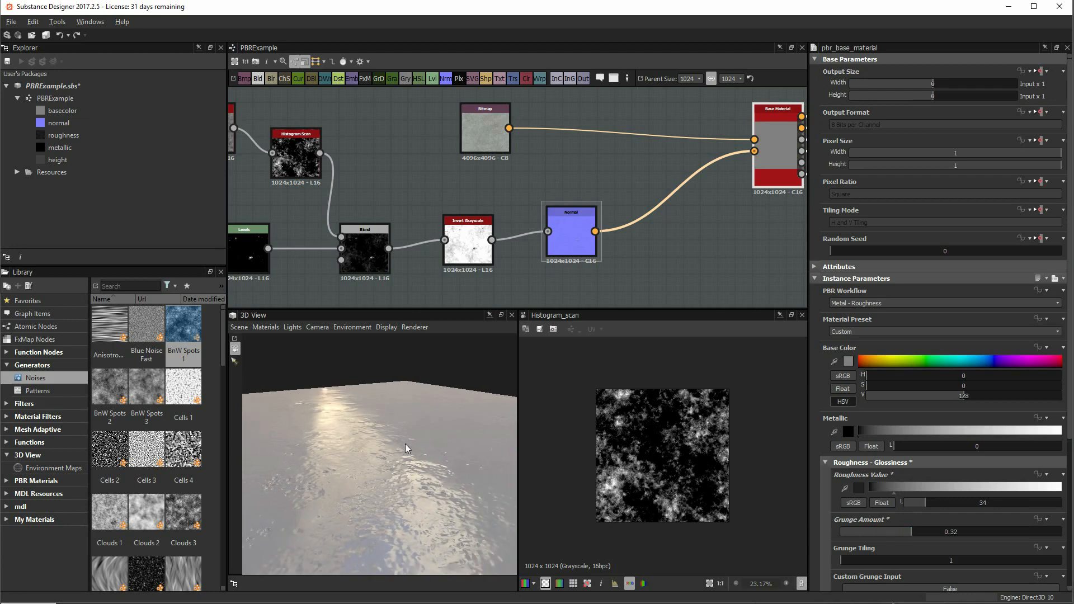
mouse_move(408, 447)
ctrl+shift+right_down()
mouse_move(398, 445)
mouse_move(412, 447)
ctrl+shift+right_up()
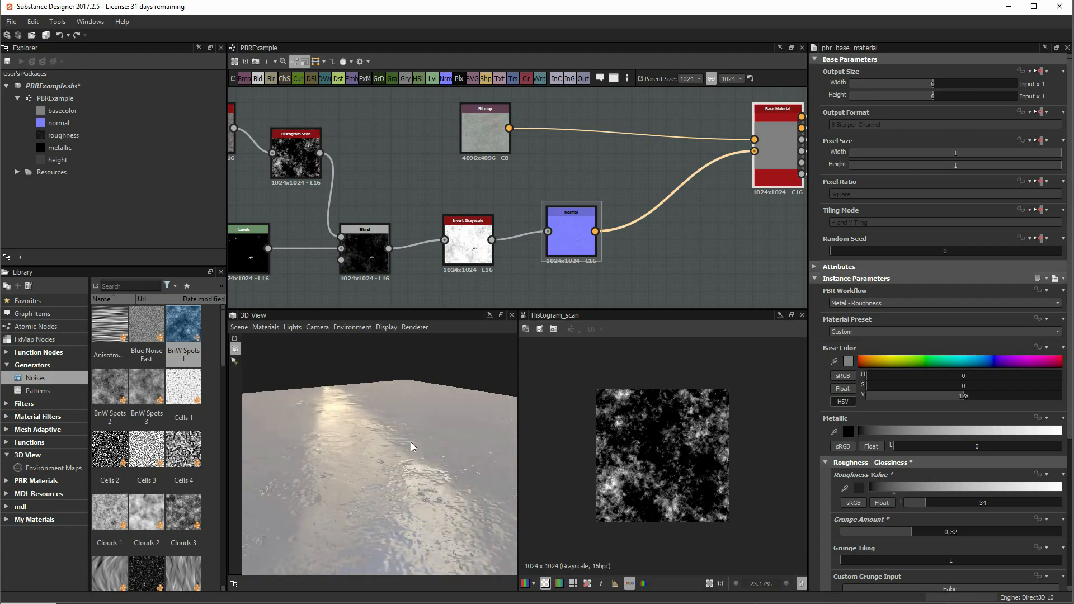
drag(401, 449, 427, 464)
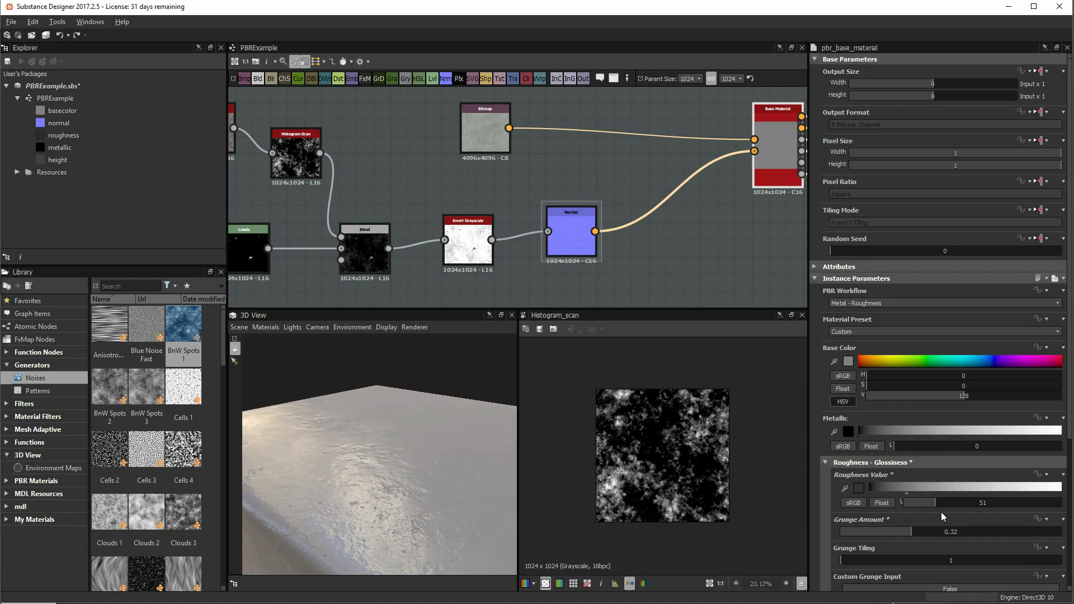
Compare Roughness Value 71 on the 3D surface, then settle the Base Material node's Roughness Value at 66.
drag(939, 507, 947, 506)
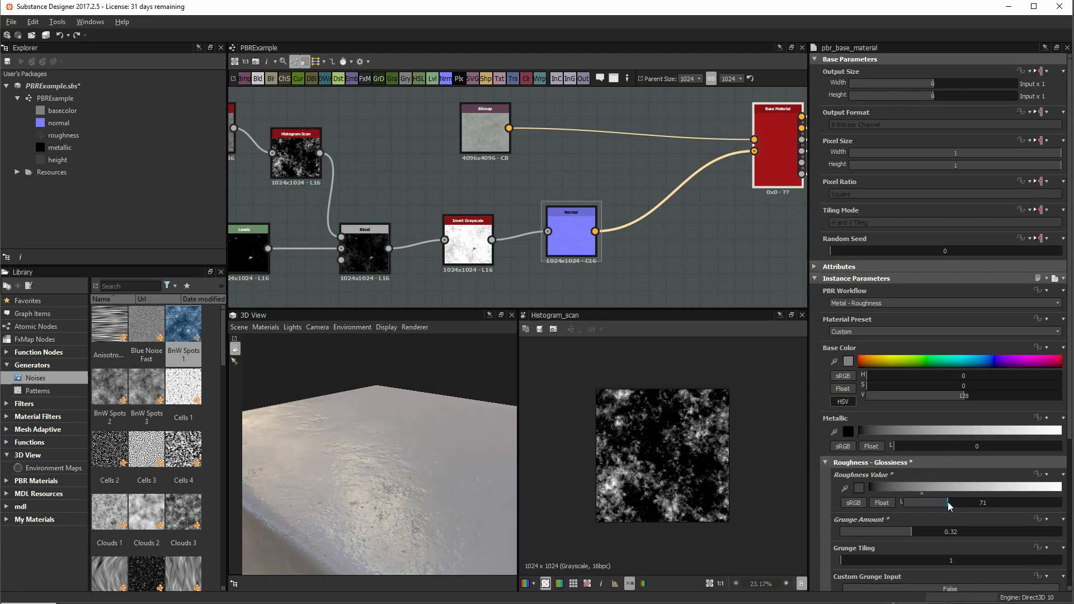
drag(429, 460, 395, 460)
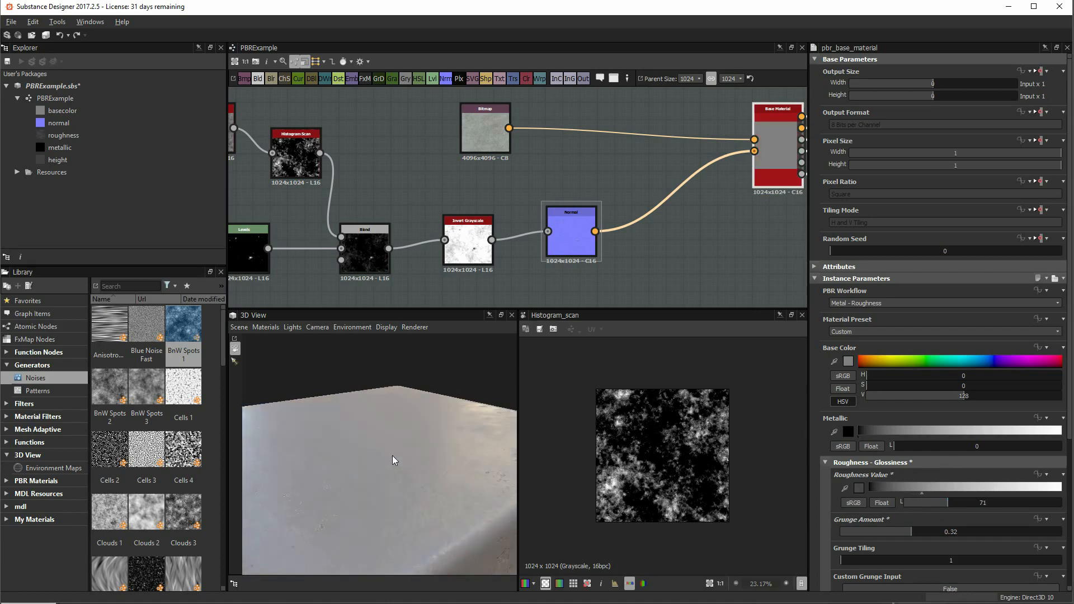
drag(952, 505, 943, 506)
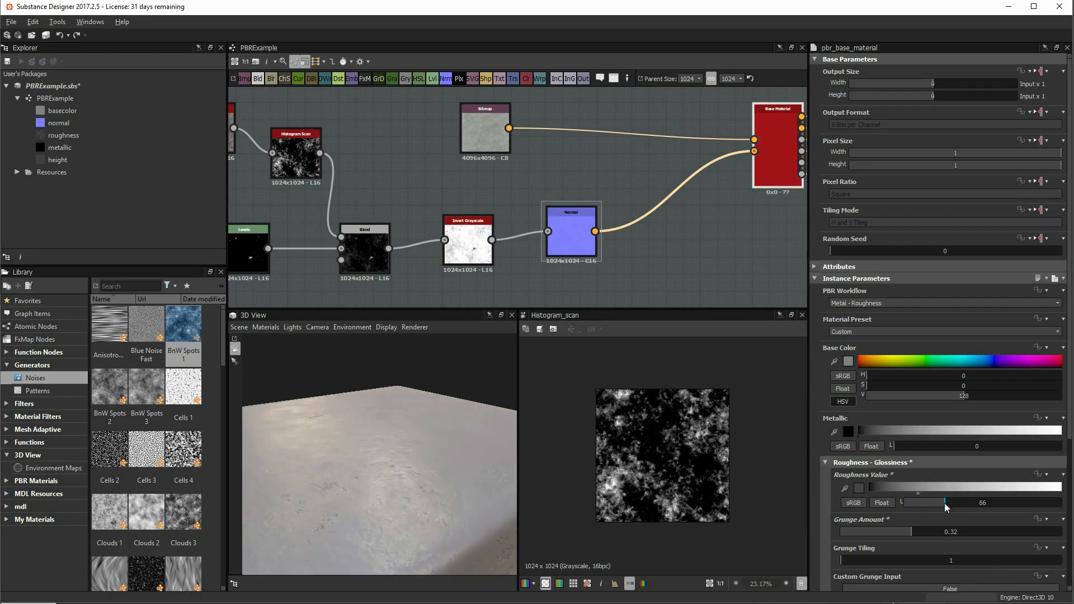
mouse_move(412, 463)
mouse_down()
mouse_move(367, 453)
mouse_move(420, 463)
mouse_move(408, 456)
mouse_up()
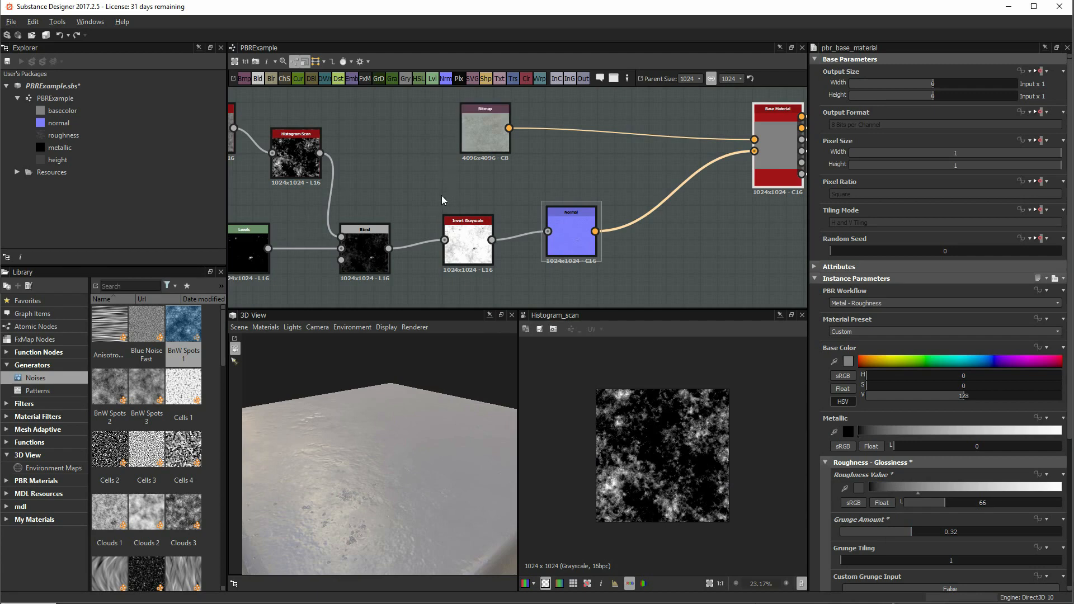
scroll(391, 200, down, 3)
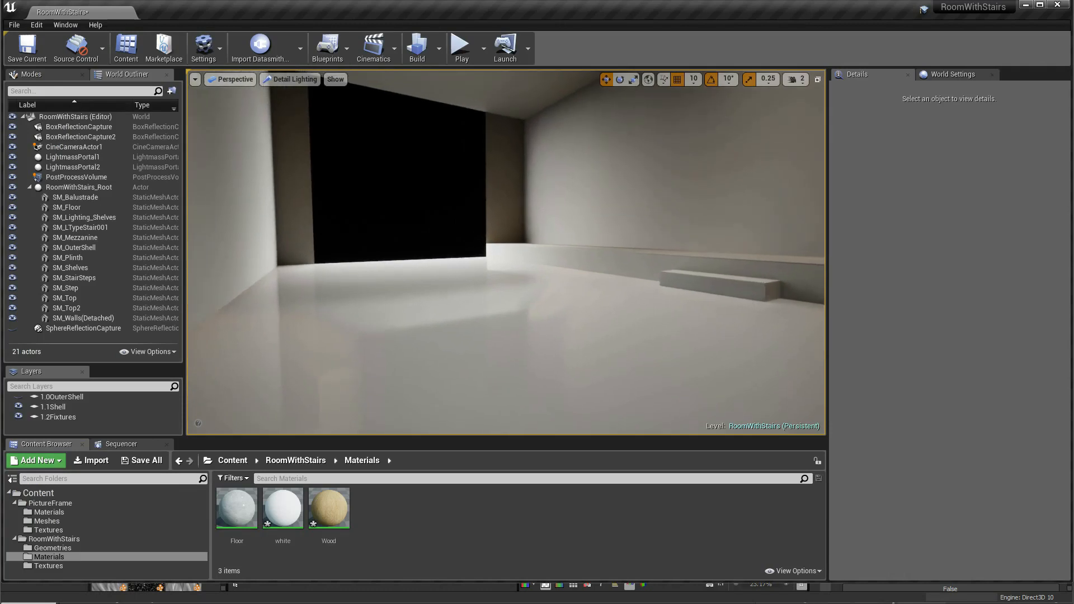
In Unreal Editor, import ConcreteFloor_basecolor.png, ConcreteFloor_normal.png and ConcreteFloor_roughness.png into the RoomWithStairs Textures folder.
right_drag(441, 258, 414, 258)
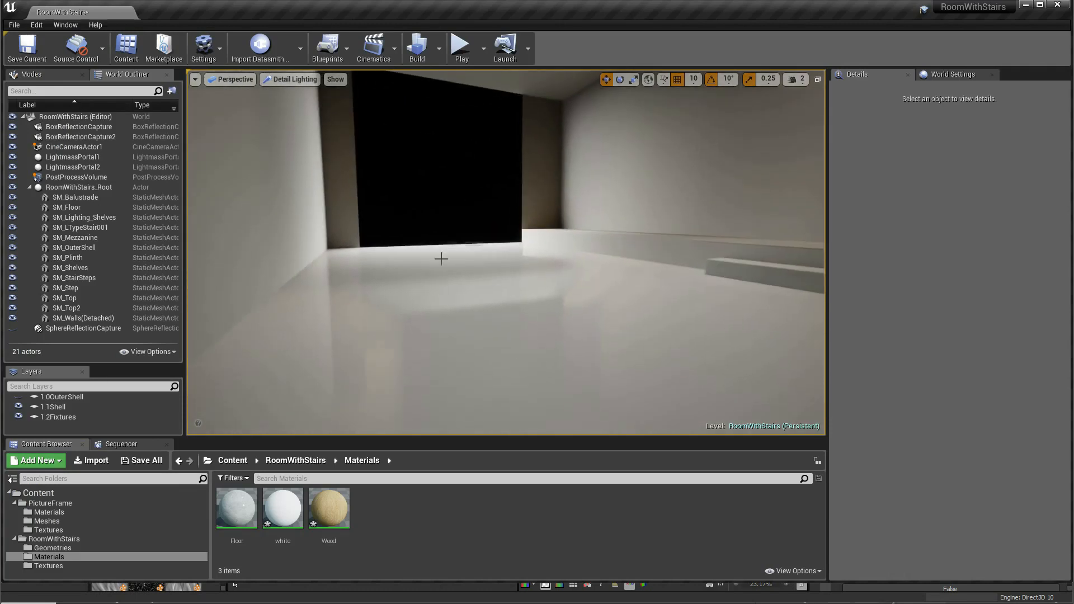
click(45, 565)
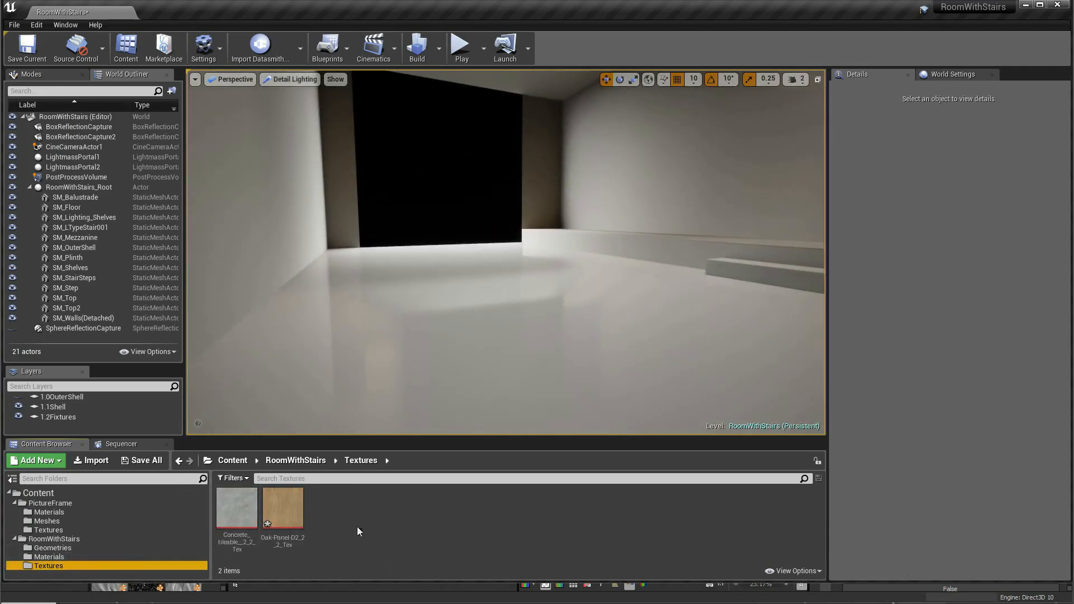
click(95, 462)
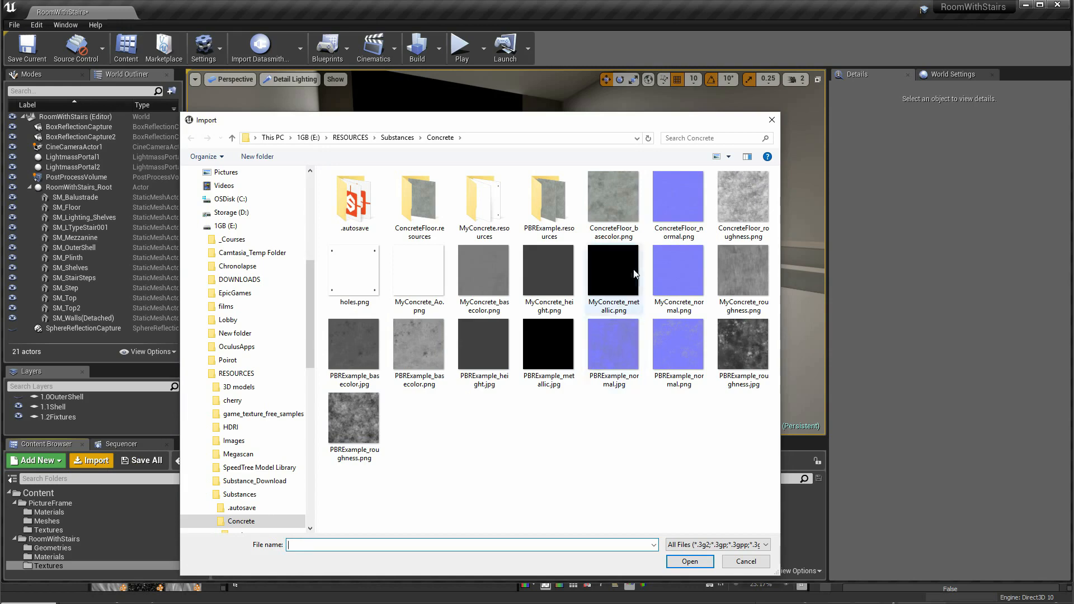
click(610, 201)
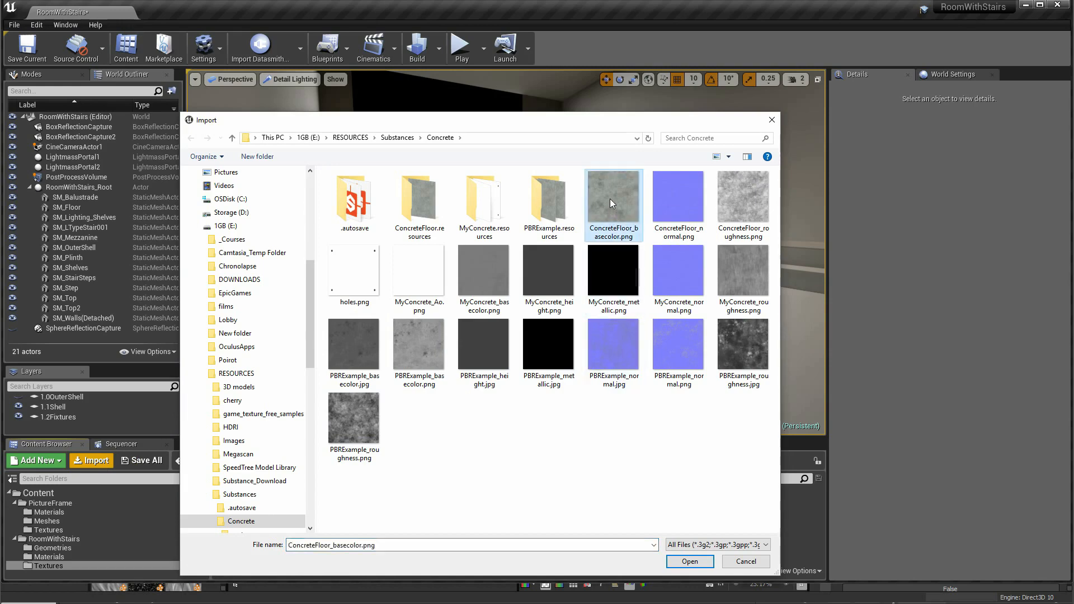
ctrl+click(690, 211)
ctrl+click(740, 195)
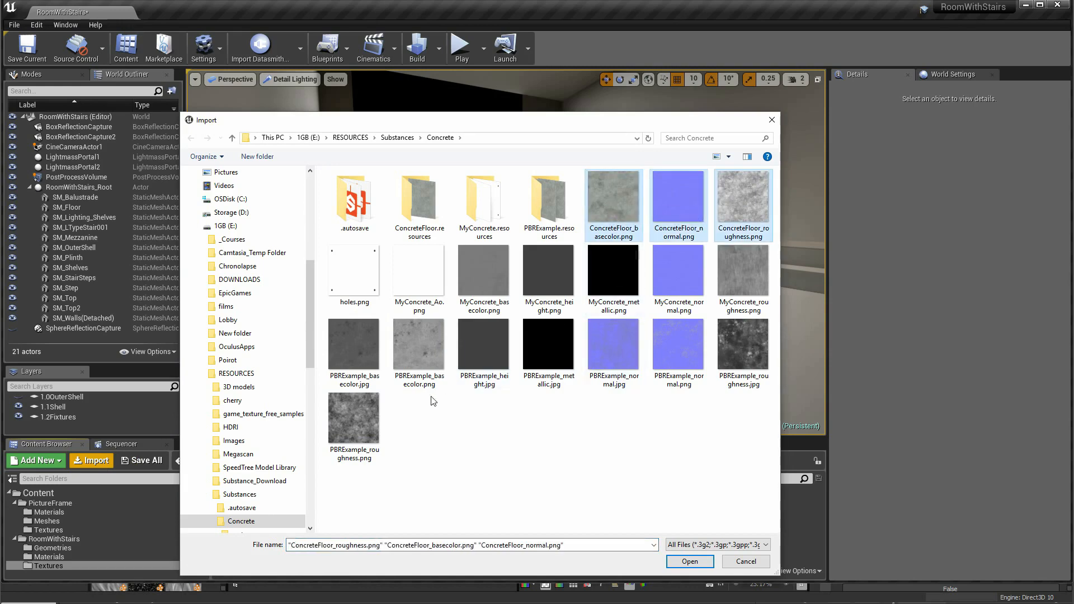
click(690, 562)
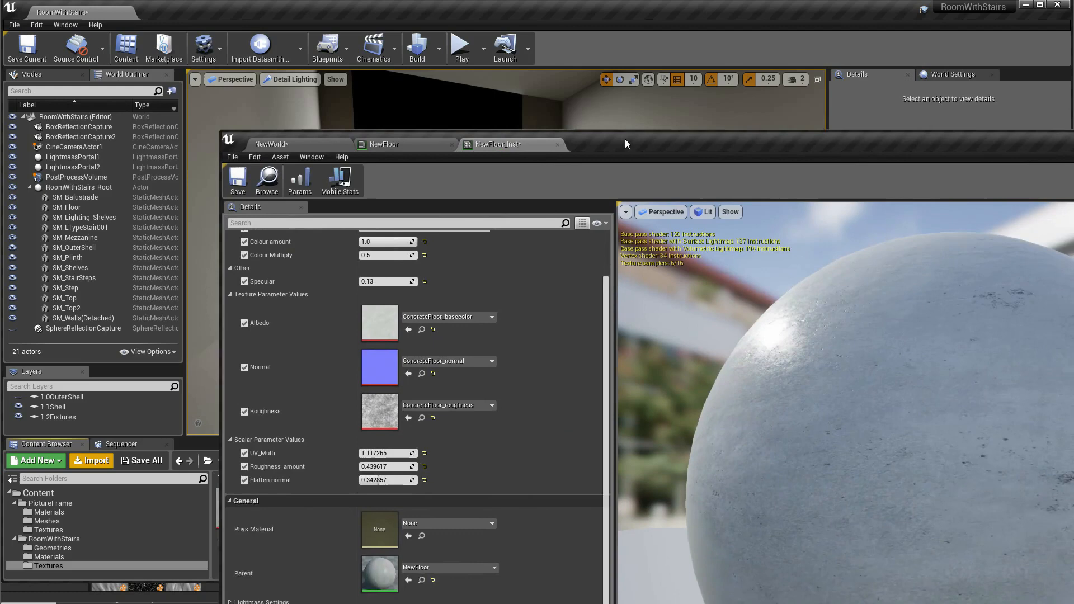
Reposition the NewFloor_Inst window, switch it to the NewWorld level and inspect the concrete floor's surface and reflections up close.
drag(628, 137, 422, 33)
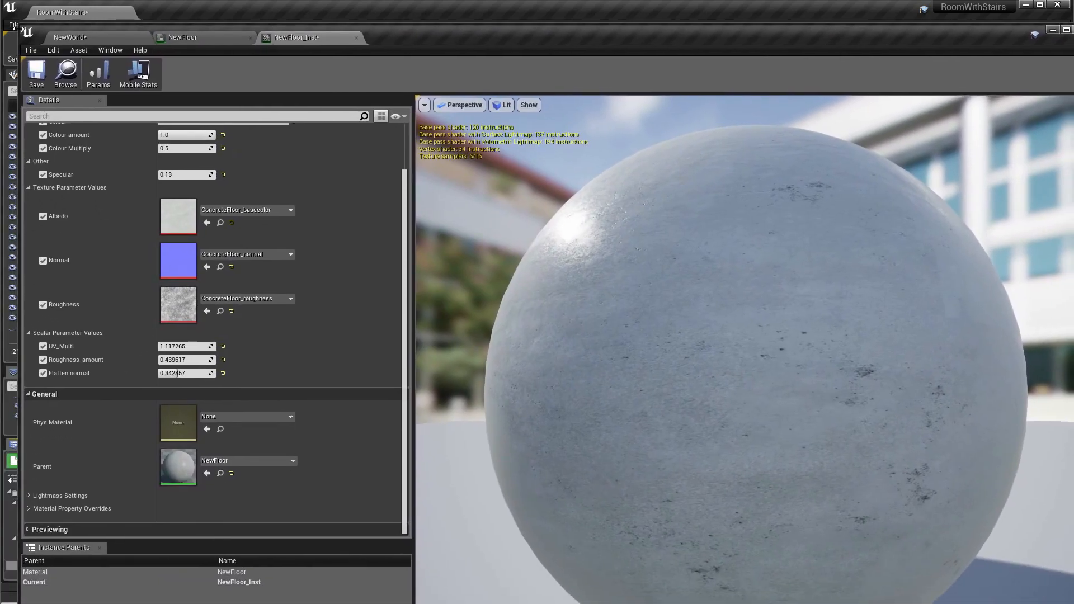
drag(17, 26, 403, 207)
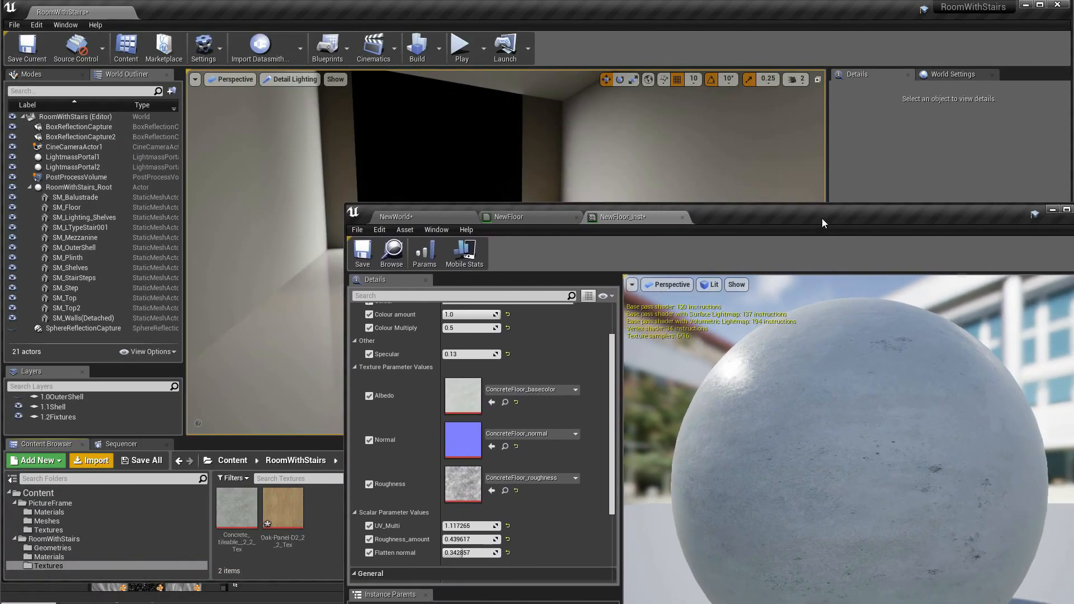
drag(822, 222, 640, 84)
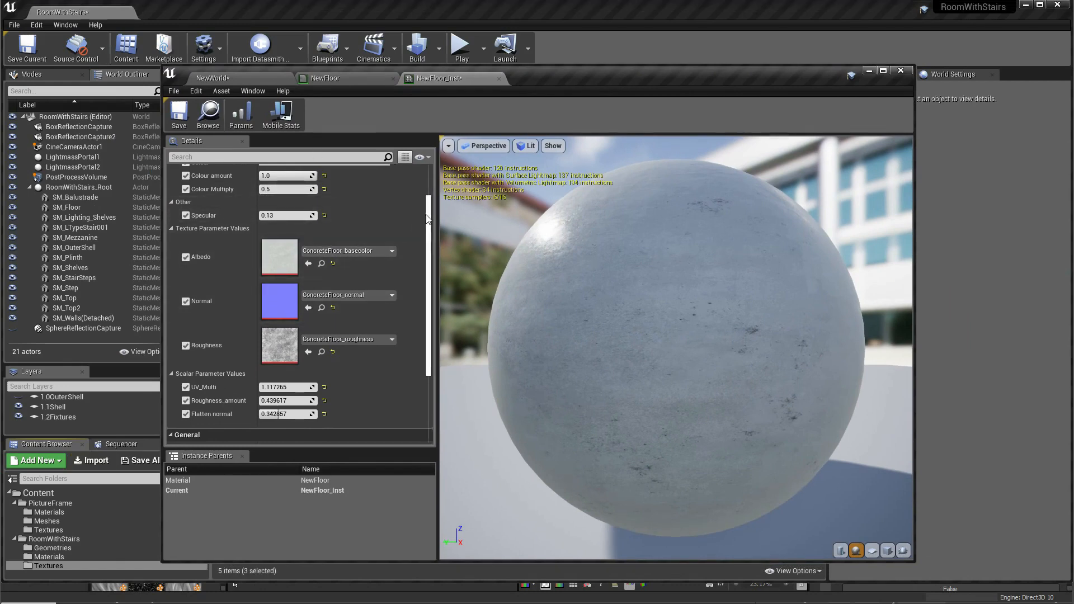
drag(418, 66, 430, 21)
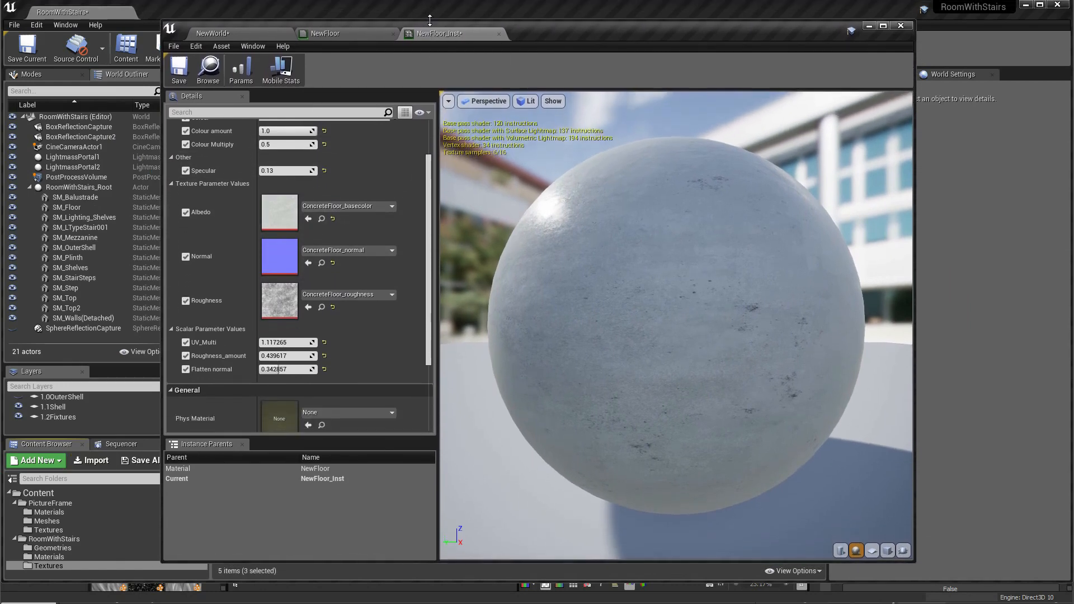
click(286, 36)
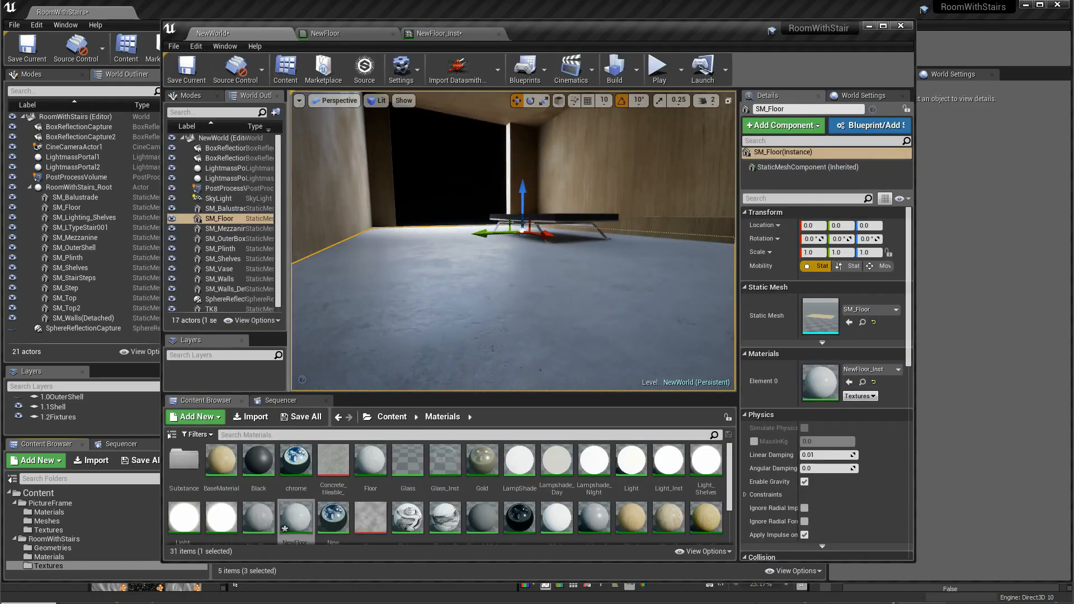
right_drag(513, 241, 504, 294)
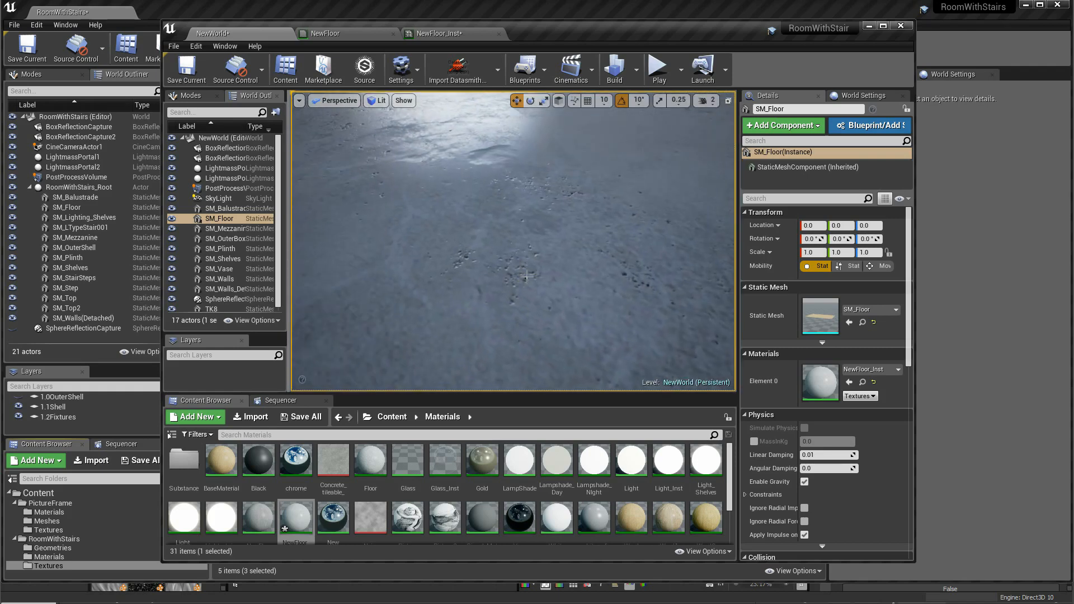
right_drag(554, 269, 554, 291)
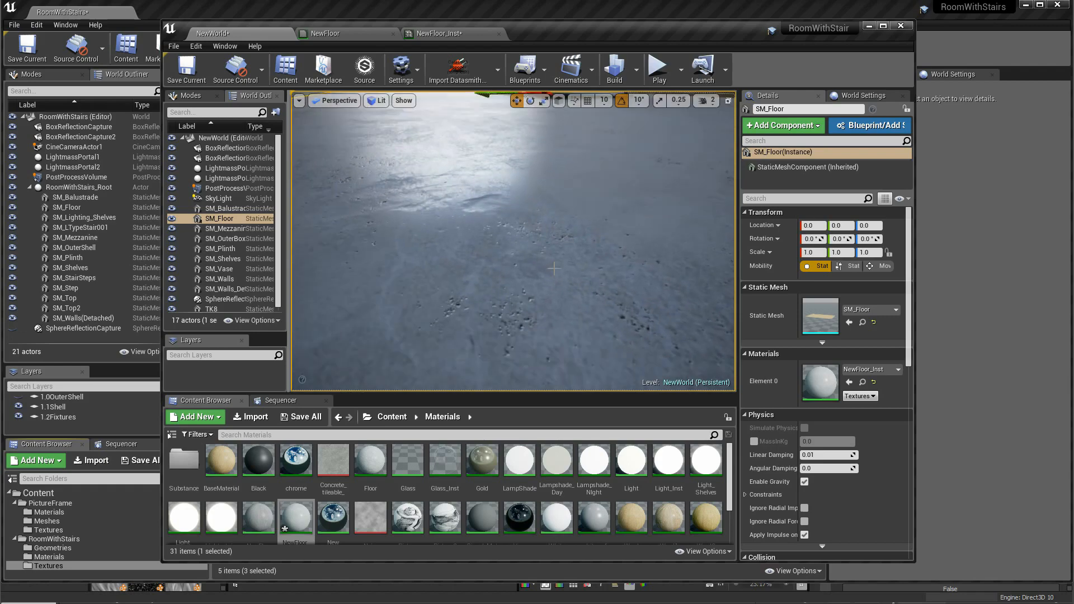
Open the floor's NewFloor_Inst material instance in a separate window beside the level view and show its Albedo parameters.
double_click(820, 382)
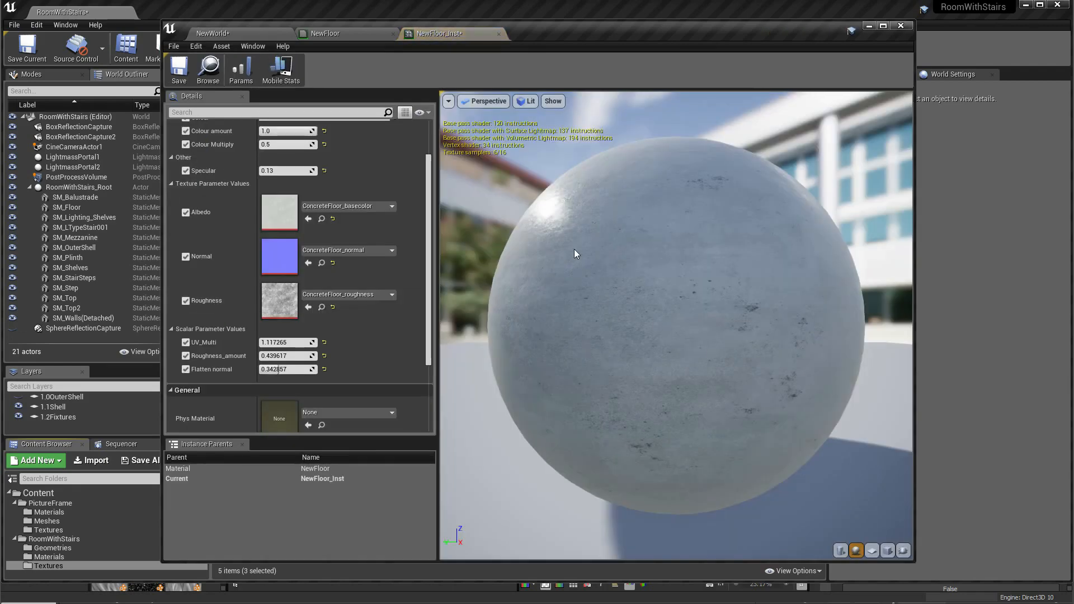
drag(424, 37, 681, 193)
drag(756, 182, 759, 63)
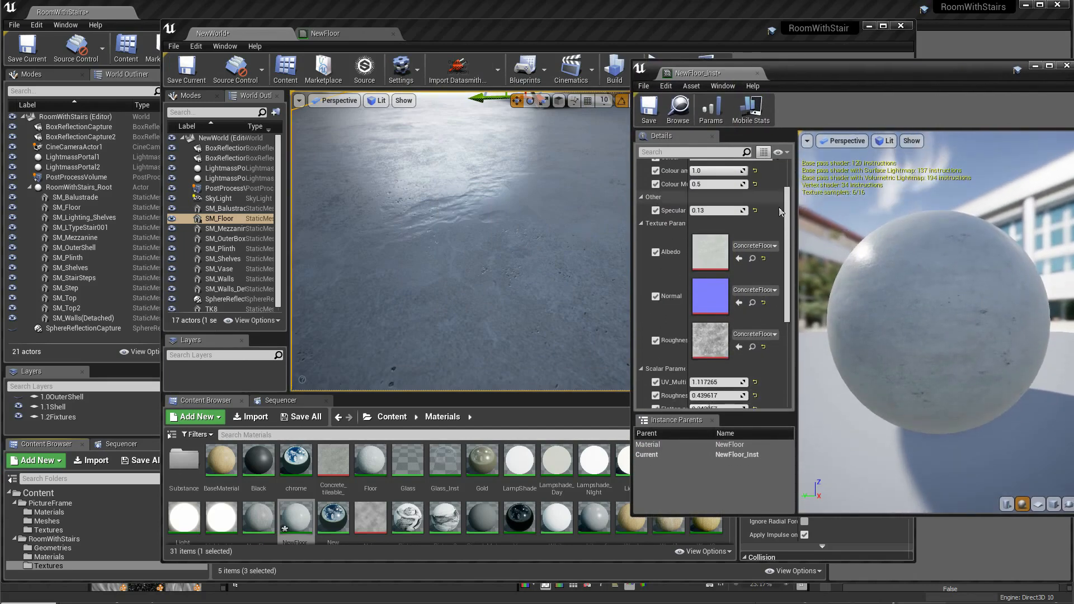
scroll(783, 221, up, 3)
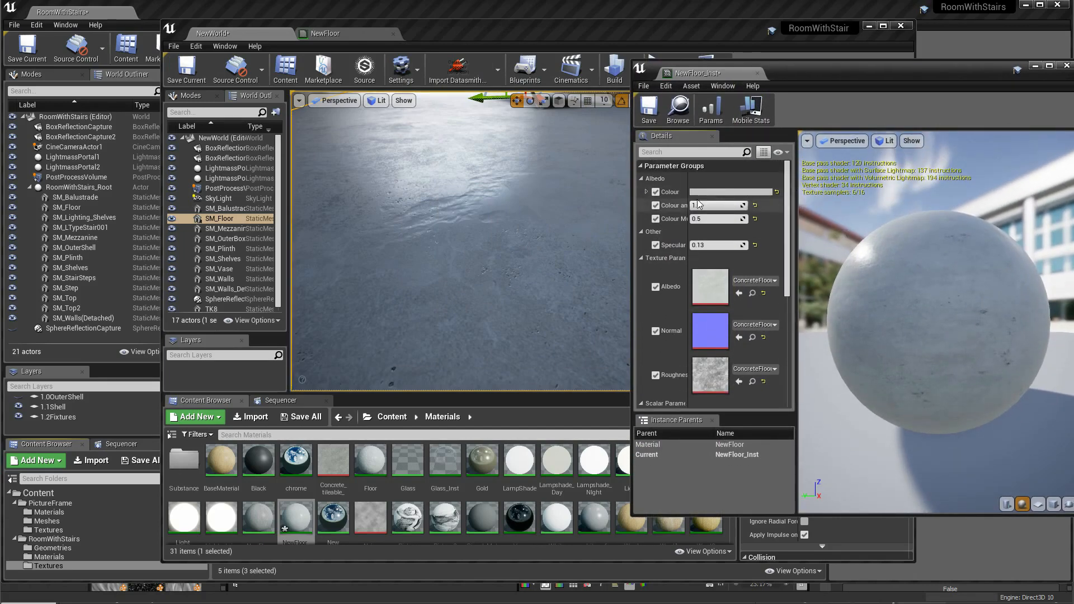
Try a grey albedo Colour with value 0.489583, and Colour amount at 0.285714 and 0.609524, on the floor.
click(727, 192)
drag(905, 251, 904, 287)
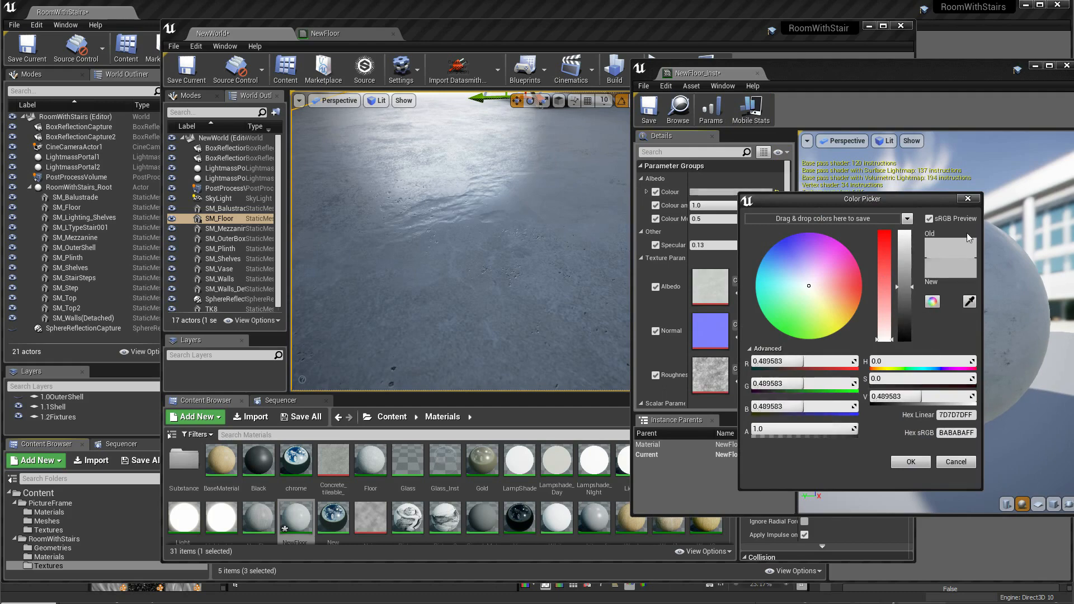
click(971, 203)
drag(721, 206, 718, 205)
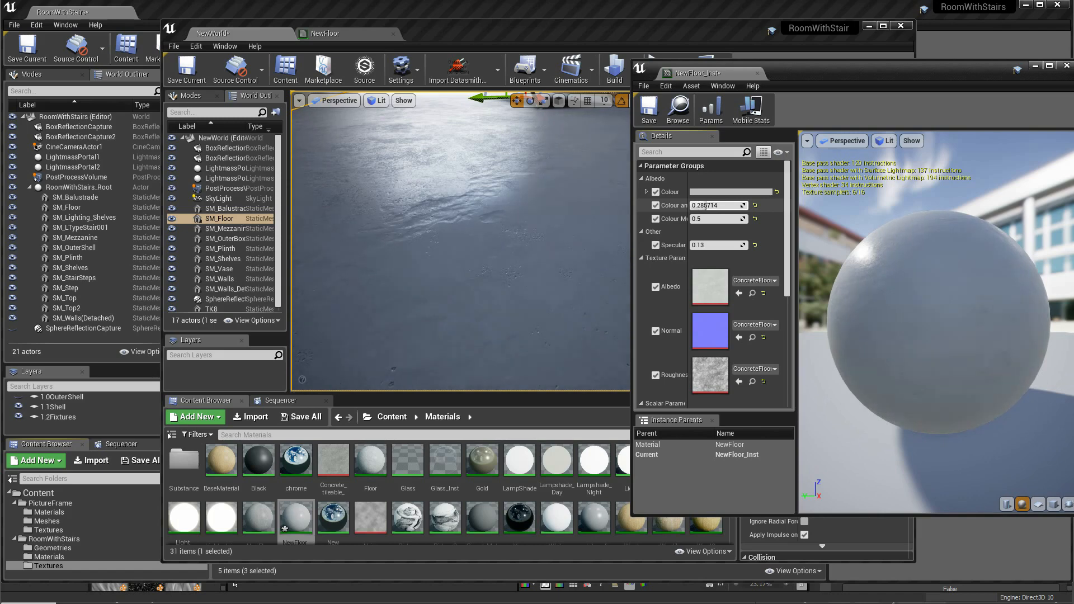
drag(705, 205, 734, 205)
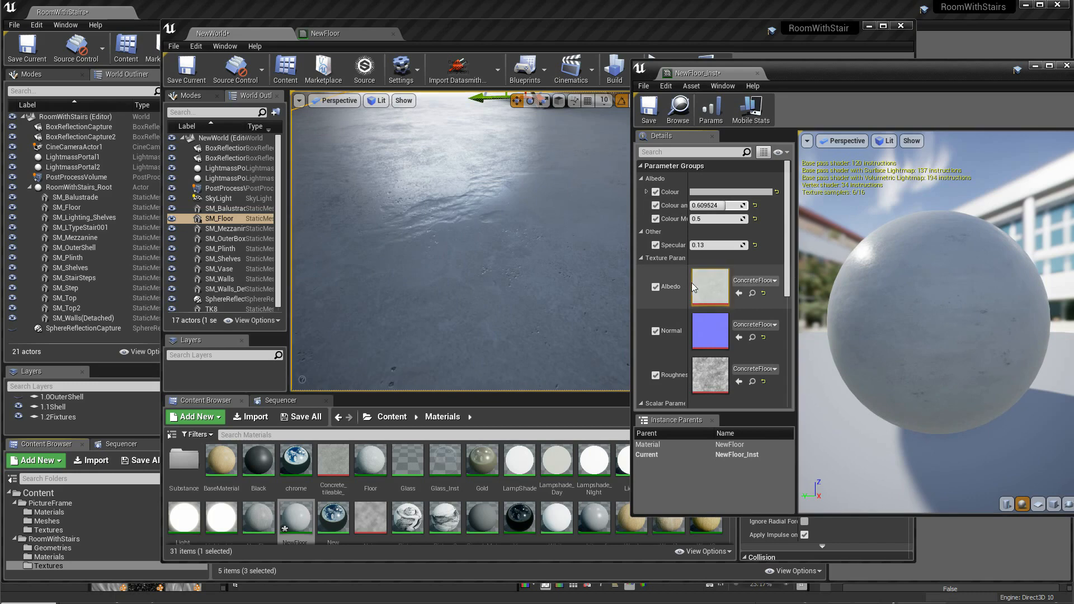
Darken the NewFloor_Inst albedo Colour to a neutral grey with value 0.197917.
click(734, 191)
drag(894, 290, 902, 327)
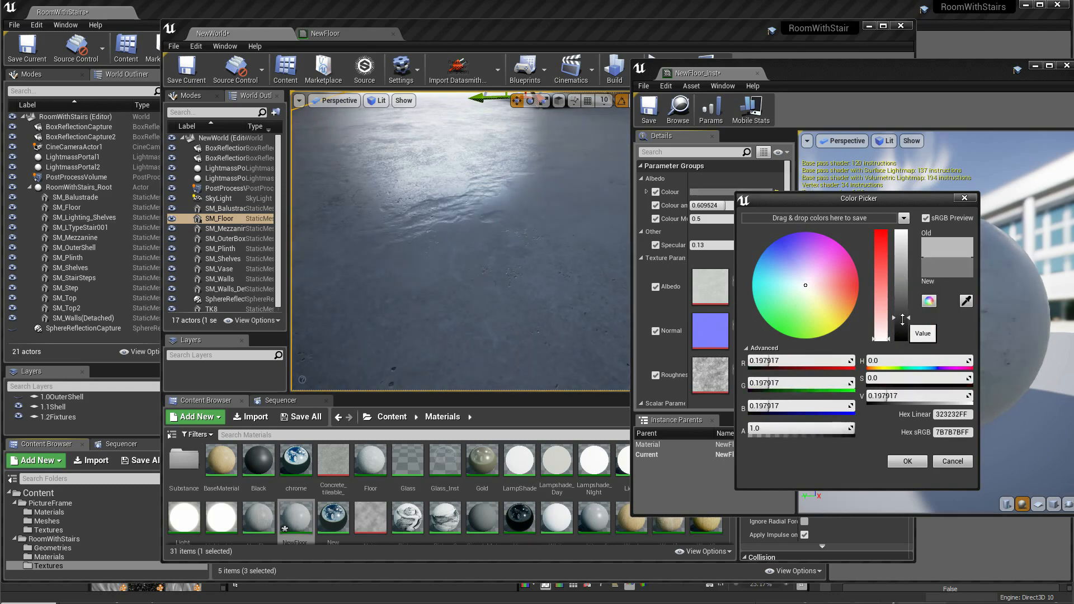
click(906, 461)
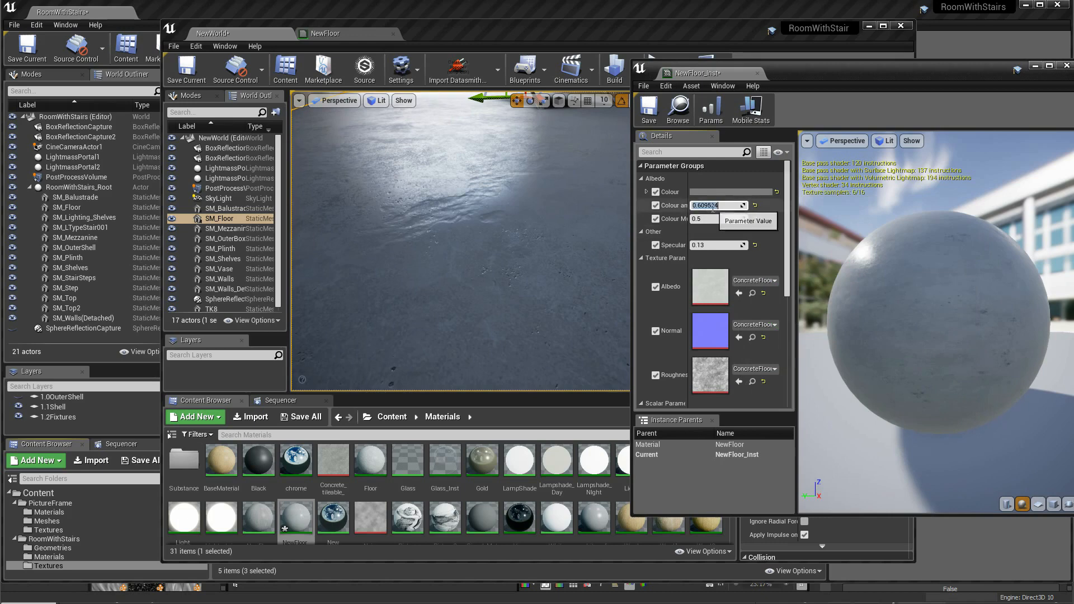
Compare the floor with Colour amount at 0 and about 0.54, and set Colour amount to 1.0.
text(0)
key(Return)
text(1)
key(Return)
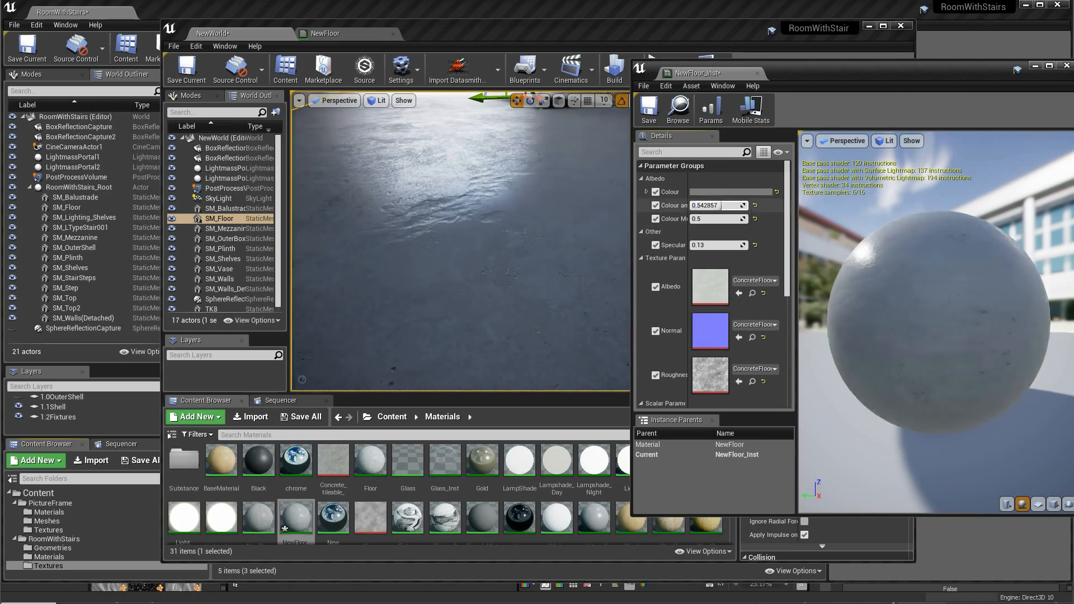
click(721, 205)
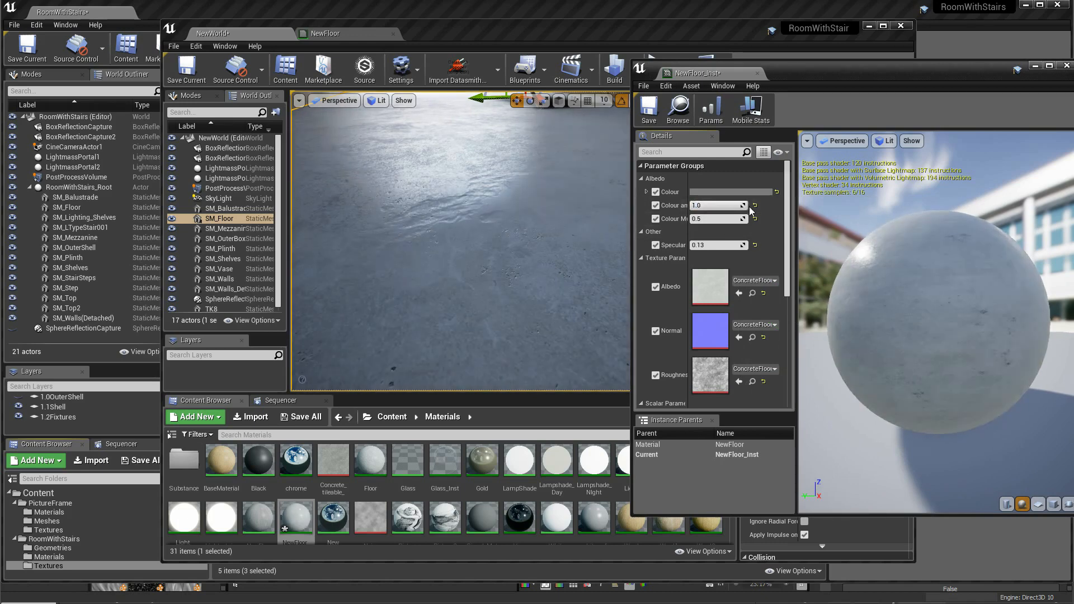
Set Colour amount to 0 and lighten the albedo Colour to a neutral grey with value 0.411458.
text(0)
key(Return)
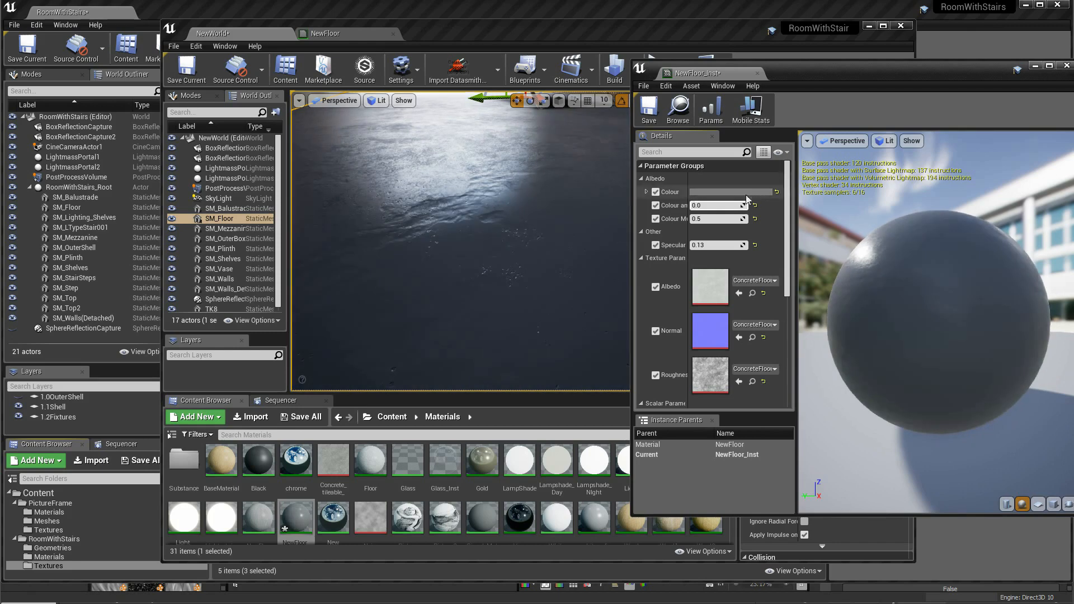
click(752, 192)
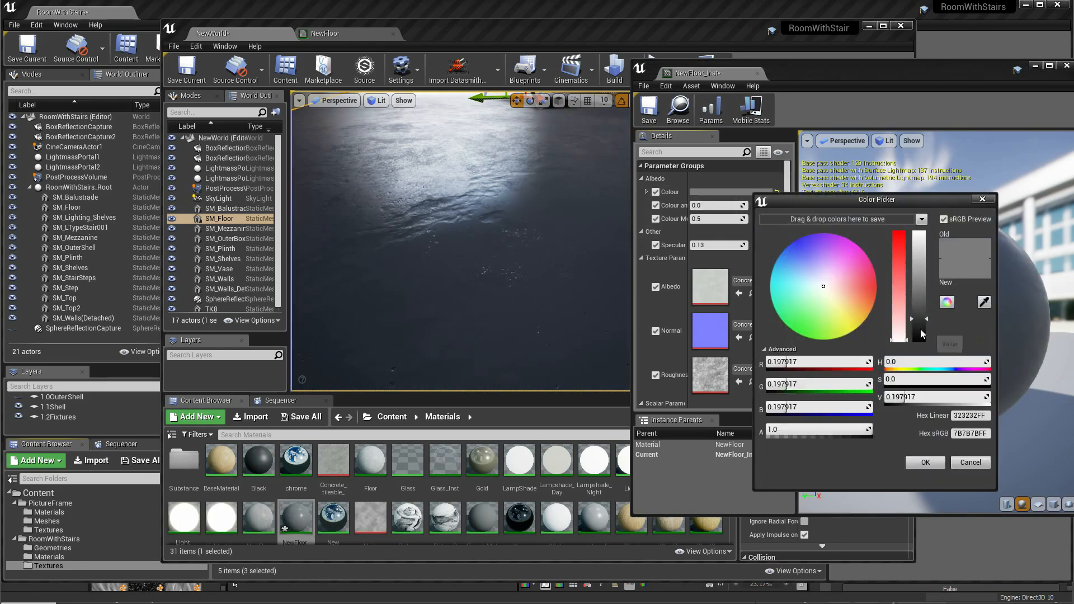
drag(921, 334, 920, 295)
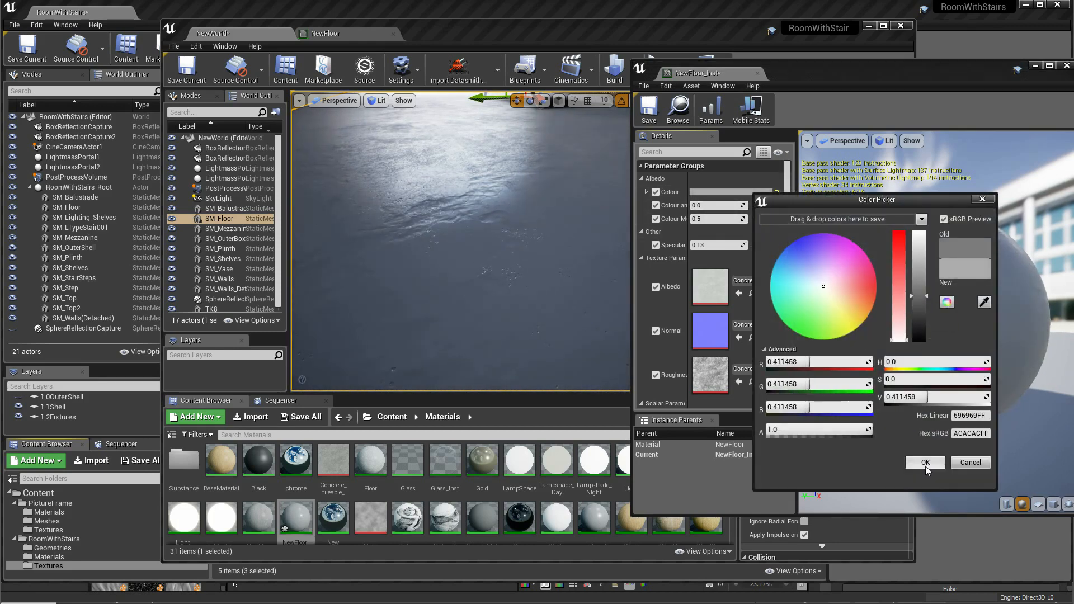
click(925, 462)
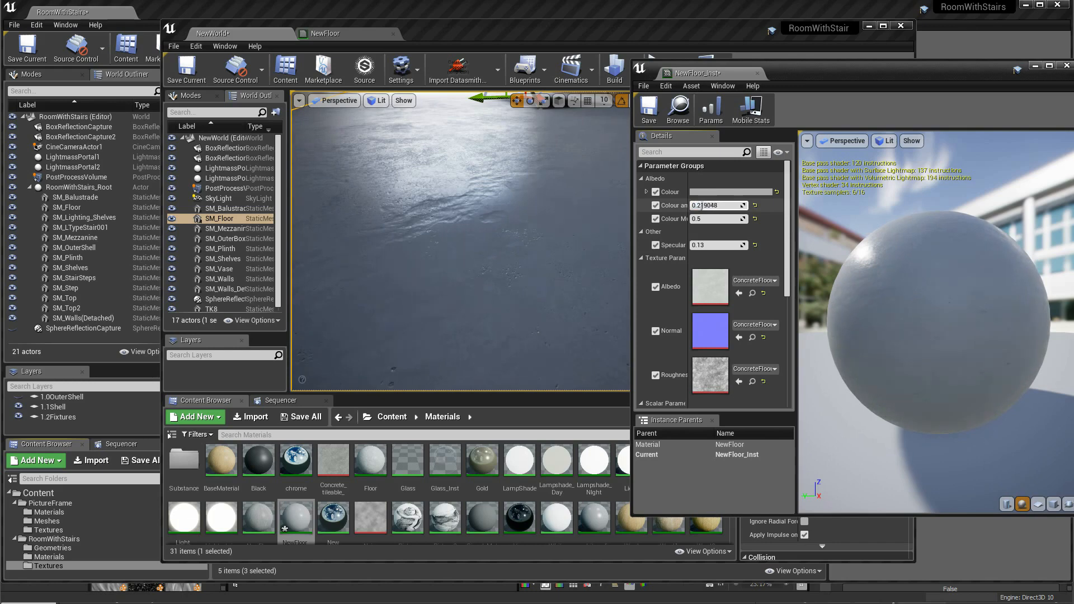
Set the floor material instance's Colour amount to 0.504762 and Colour Multiply to 0.538178.
drag(699, 205, 727, 206)
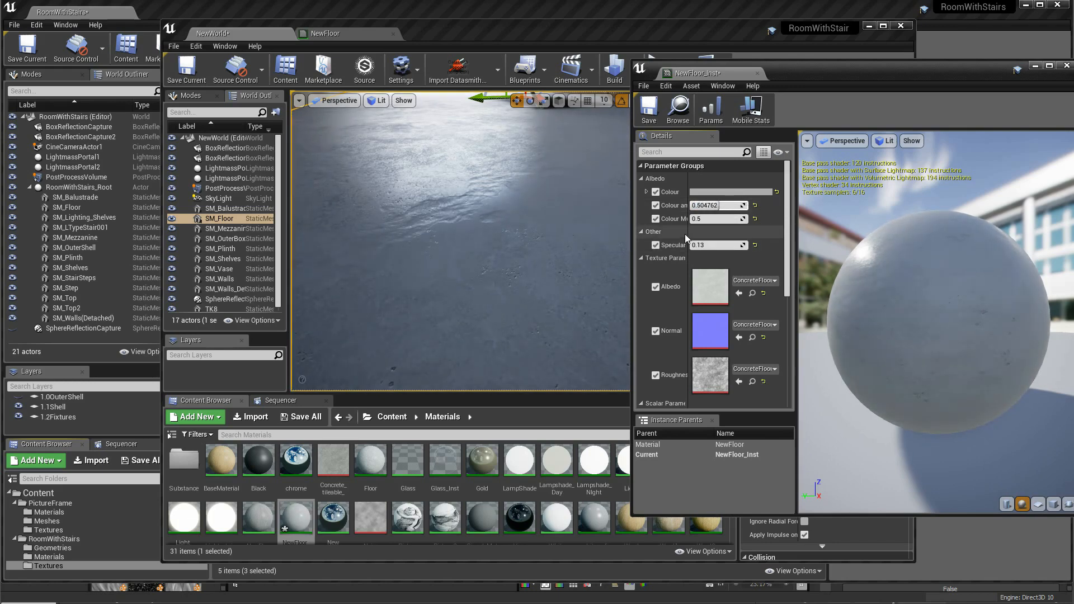
drag(687, 234, 730, 218)
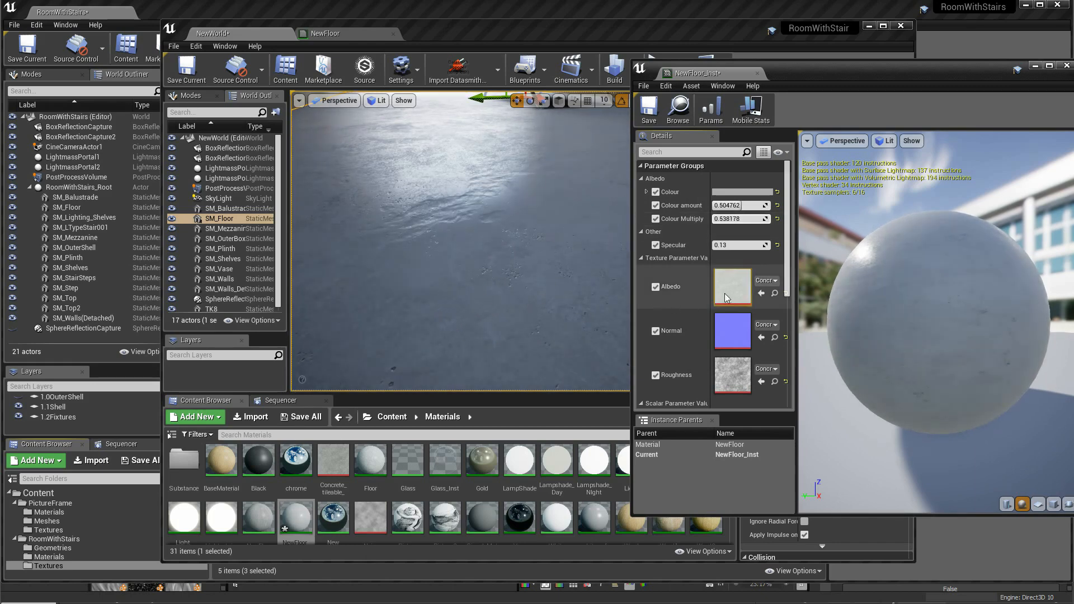
Set UV_Multi to 0.947992 and Flatten normal to 0.143168, checking the floor's surface detail in the level view.
scroll(786, 252, down, 3)
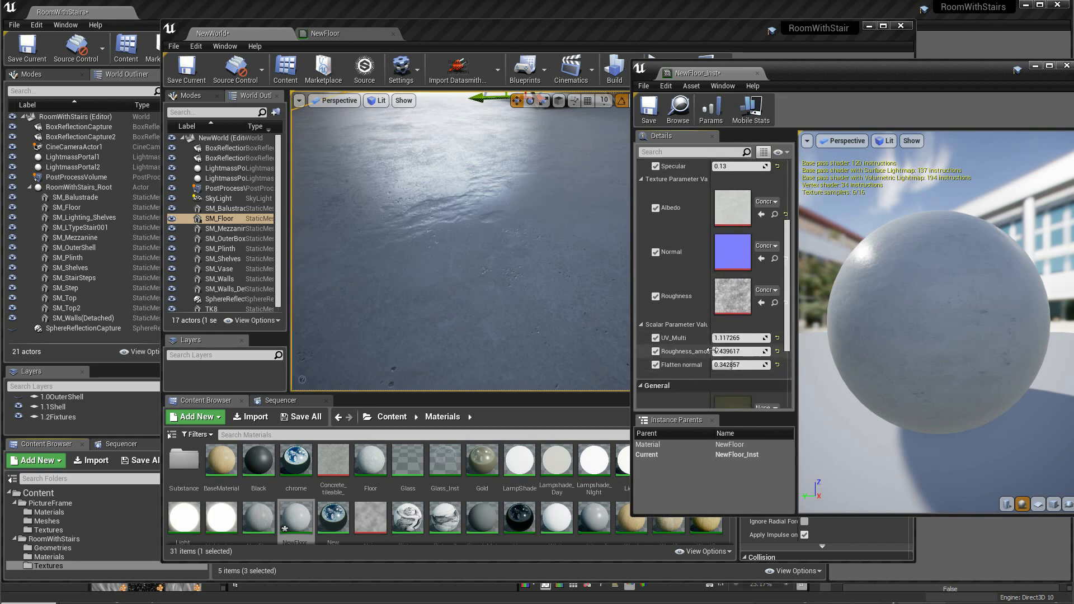
drag(717, 338, 739, 366)
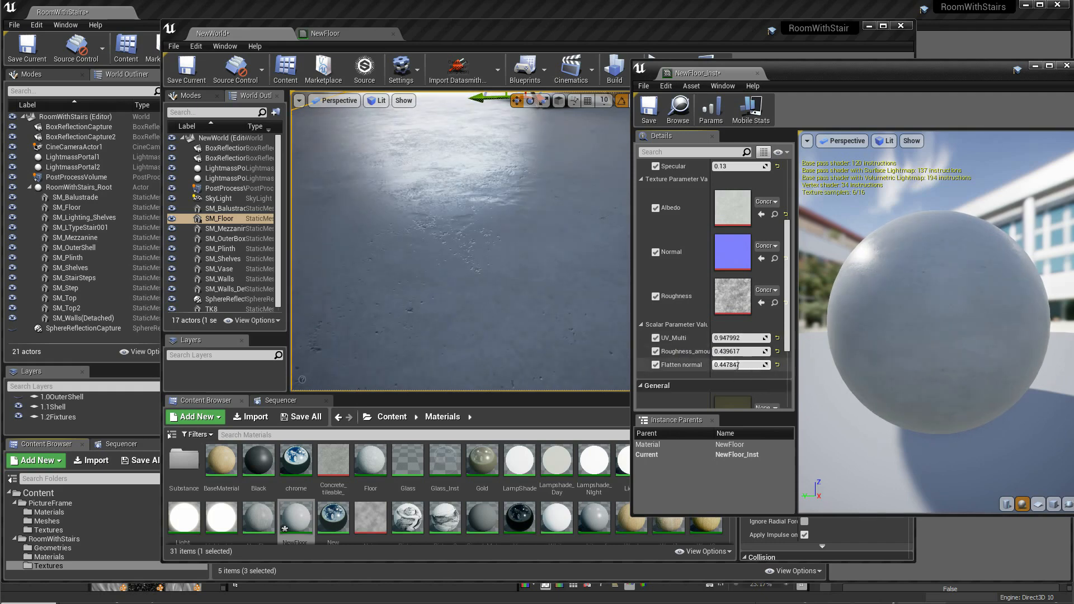
right_drag(552, 293, 552, 260)
drag(772, 366, 764, 367)
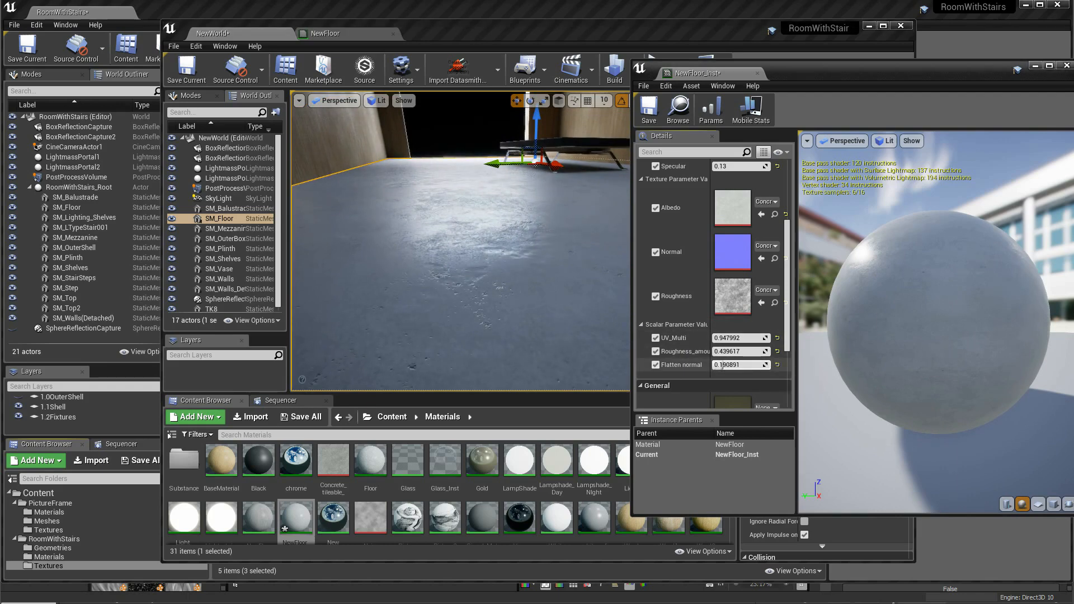
drag(722, 366, 720, 367)
right_drag(565, 304, 599, 333)
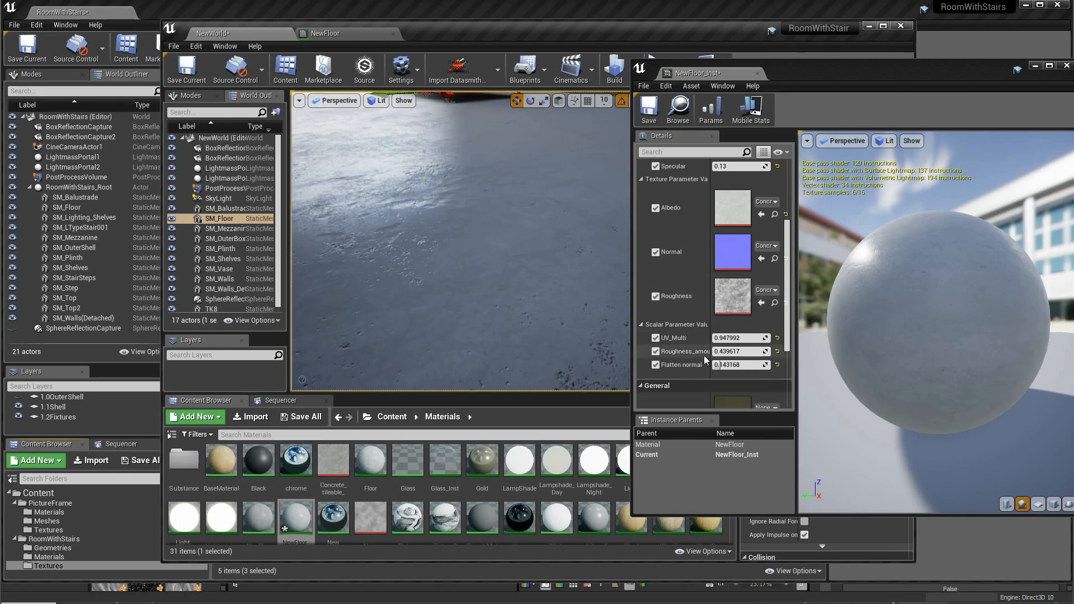
Try a roughness amount of 0.000567 on the floor and set it to 0.573241 for softer reflections.
drag(727, 351, 712, 351)
right_drag(588, 319, 567, 293)
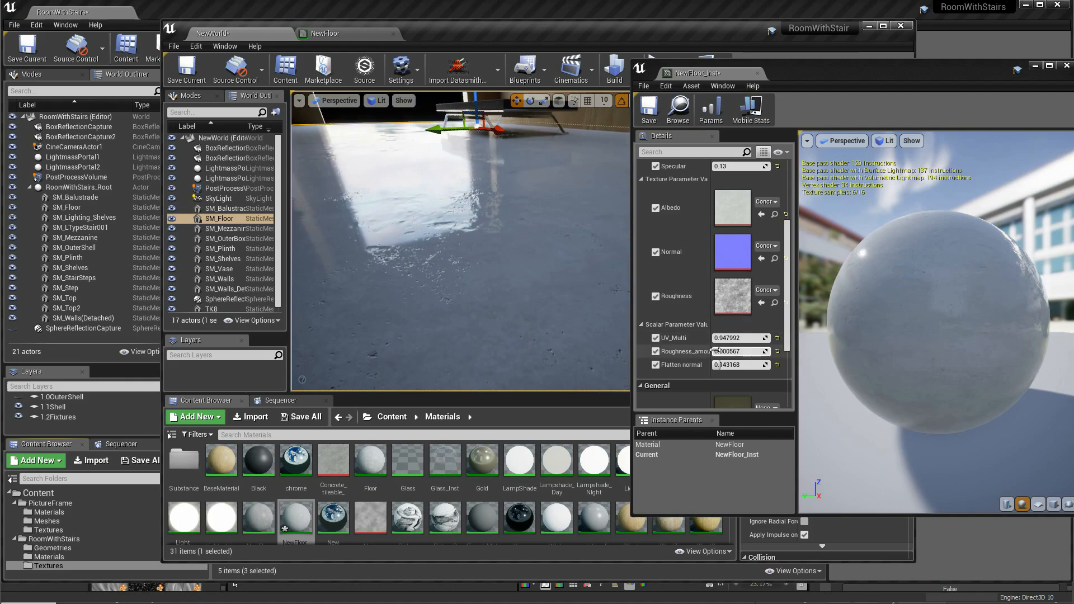
drag(713, 352, 727, 351)
right_drag(560, 251, 548, 246)
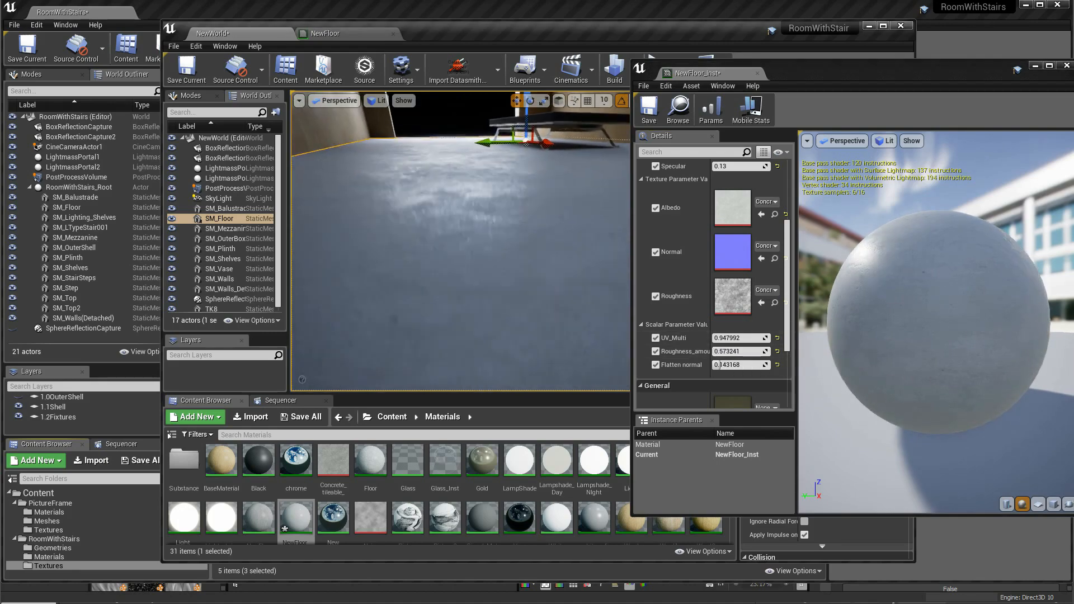